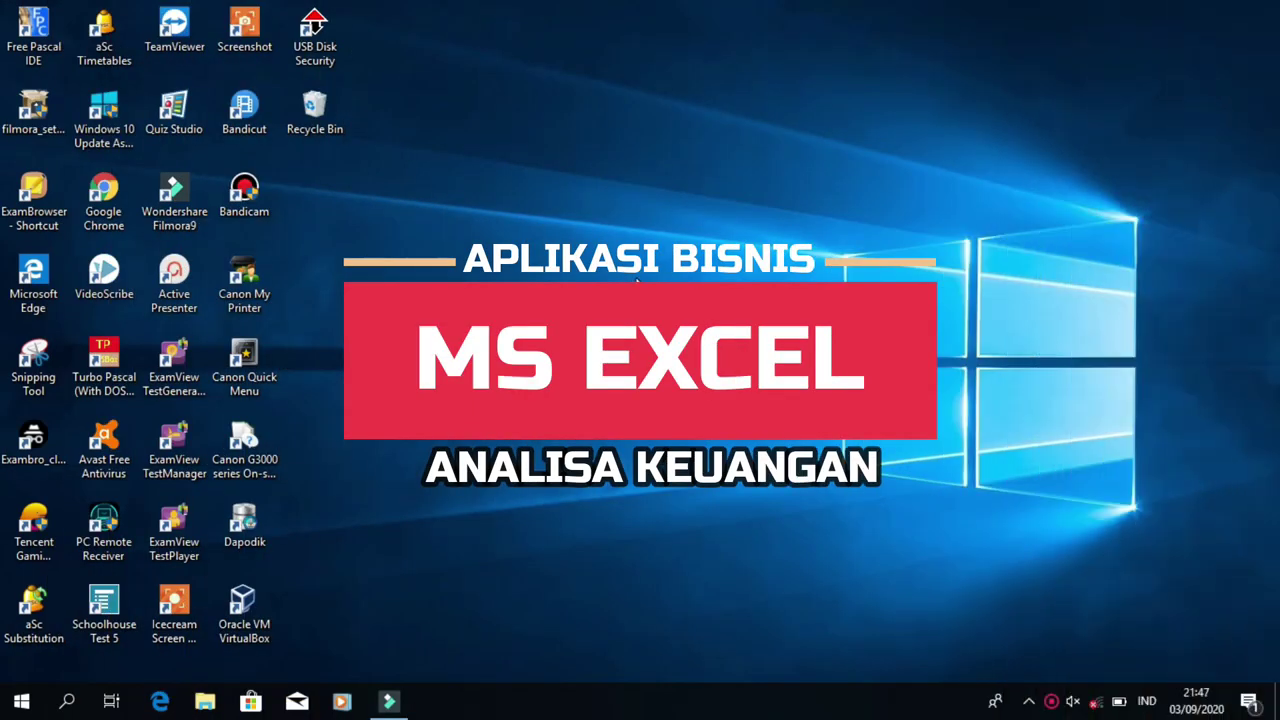
Launch Excel from the Start menu's app list under the letter E
left_click(24, 704)
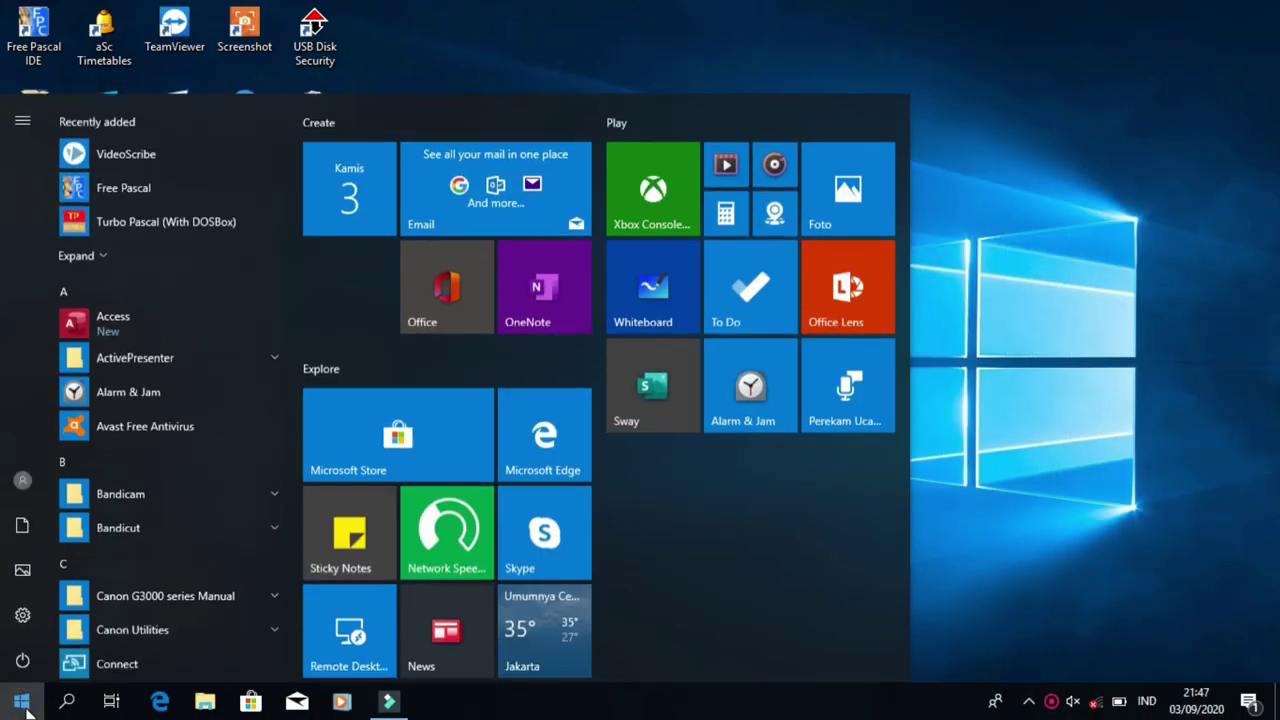
left_click(174, 115)
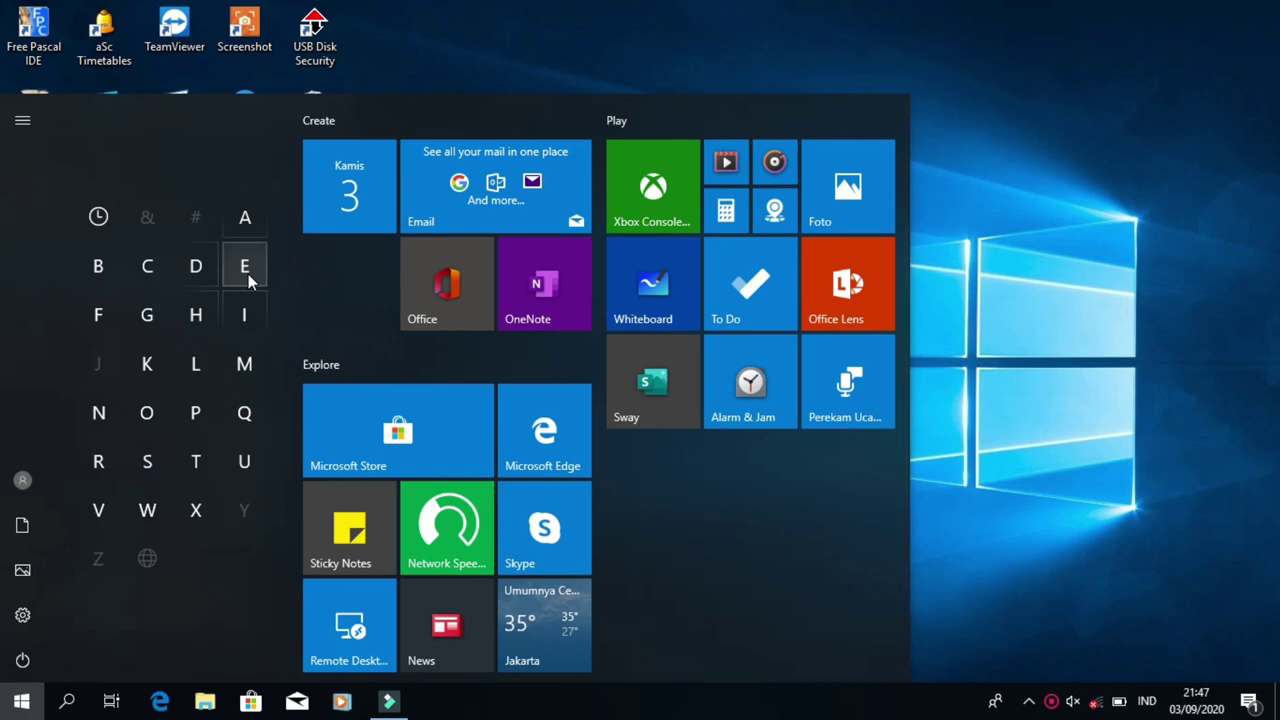
left_click(249, 279)
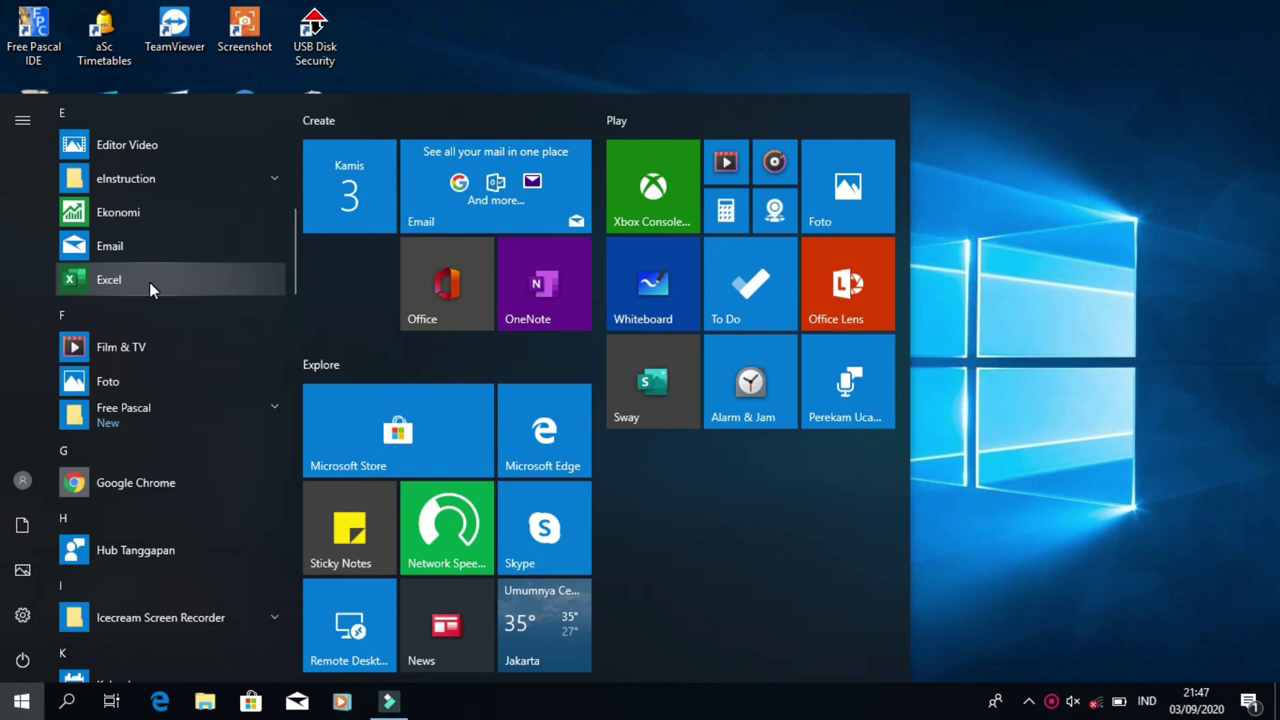
left_click(149, 282)
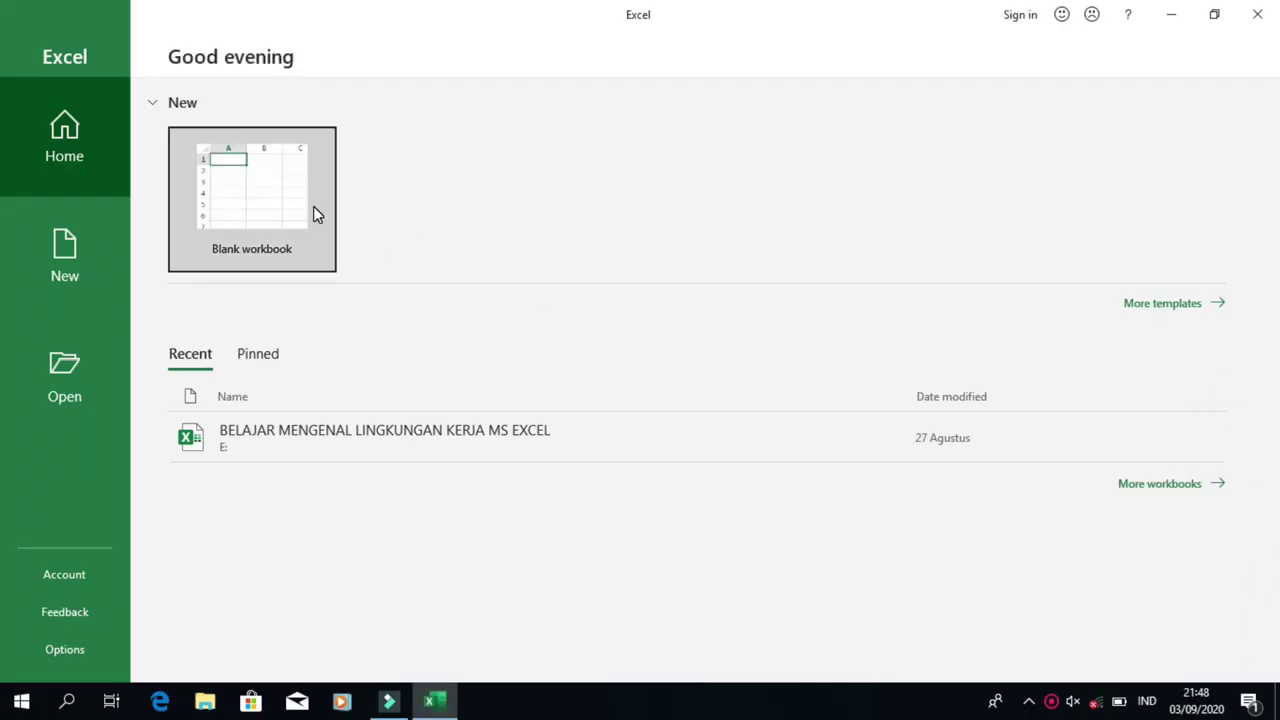
Start a blank workbook and scroll through rows 1–36 to review the investment table
left_click(314, 206)
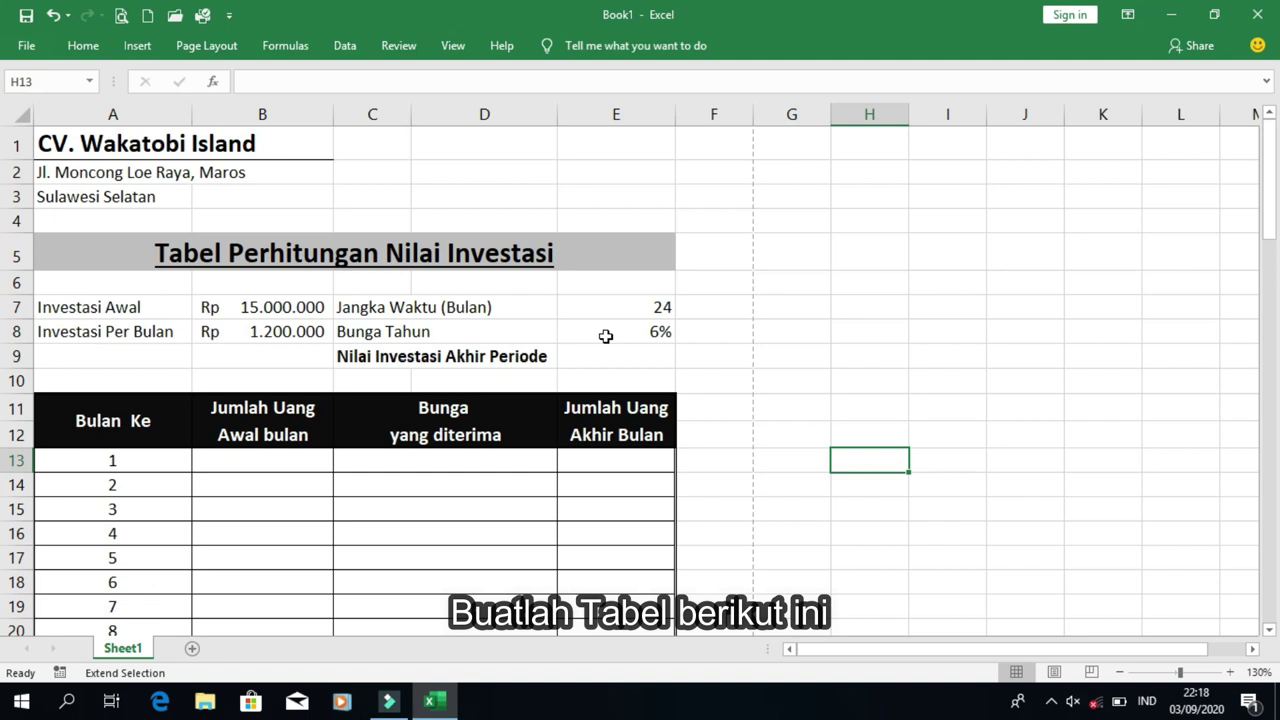
scroll(605, 336, "down", 1)
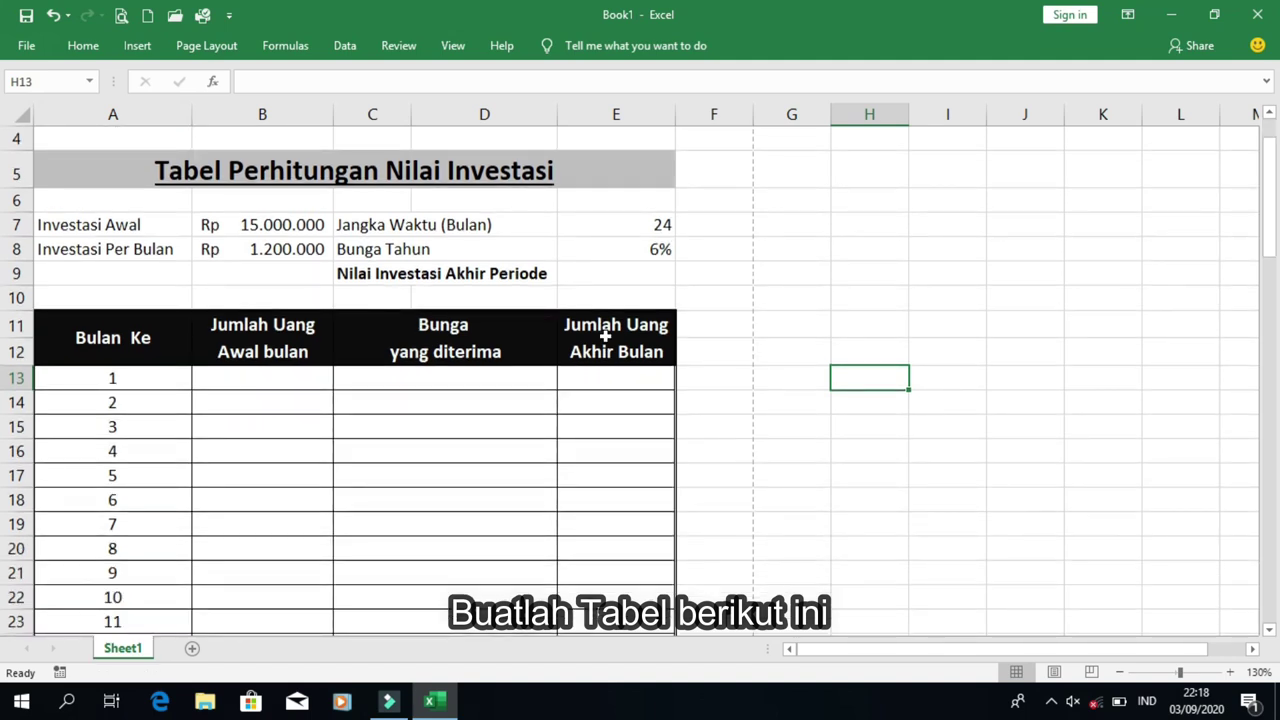
scroll(605, 336, "down", 1)
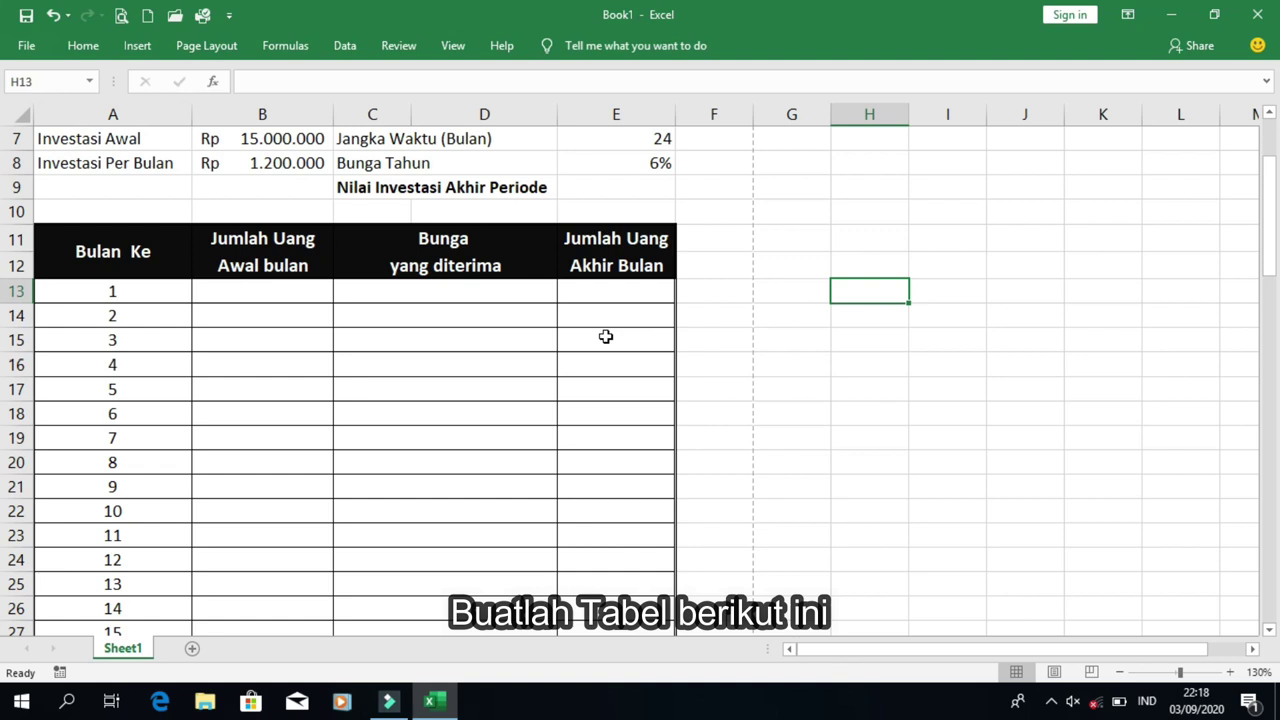
scroll(605, 336, "down", 1)
scroll(605, 336, "down", 1)
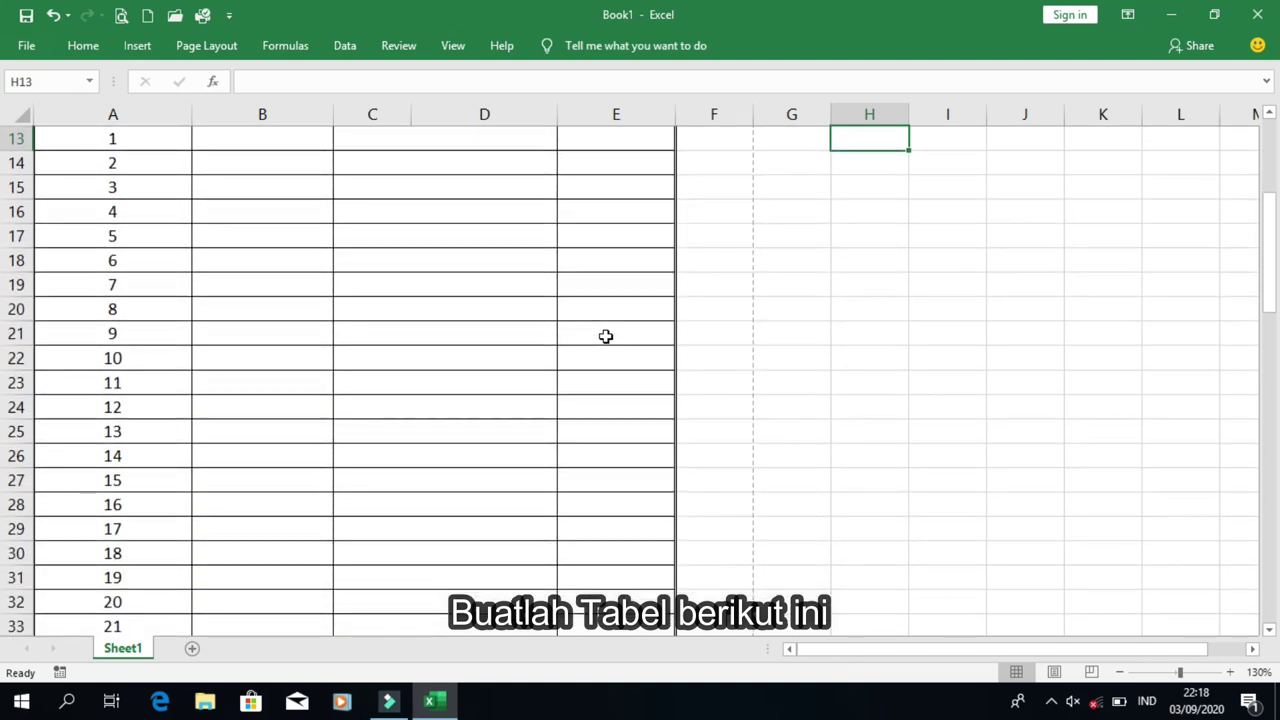
scroll(605, 336, "down", 1)
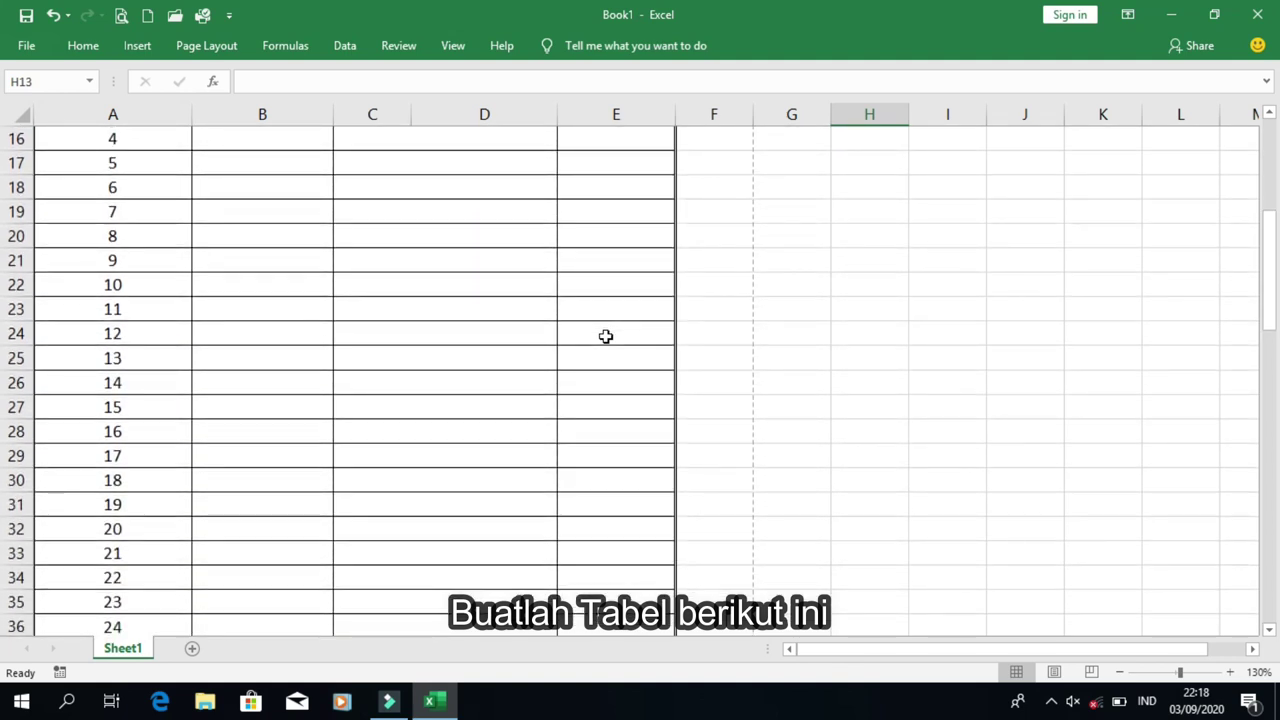
scroll(605, 336, "down", 1)
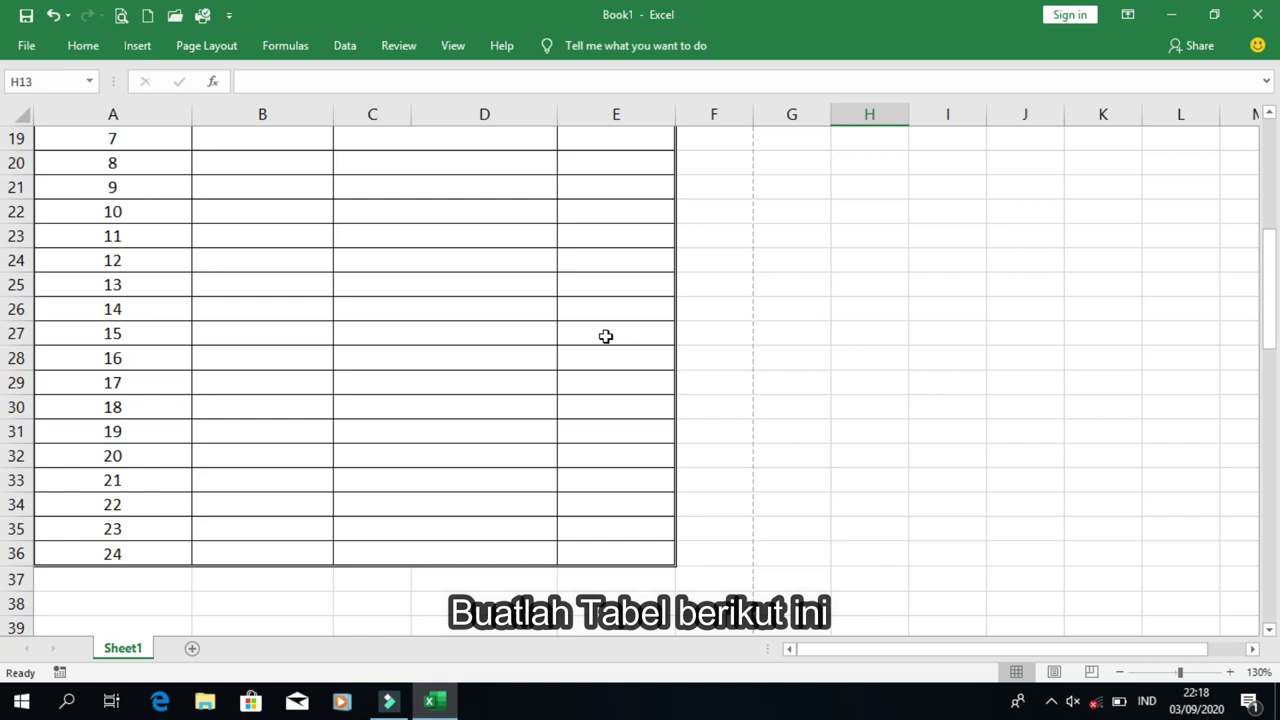
scroll(605, 336, "up", 1)
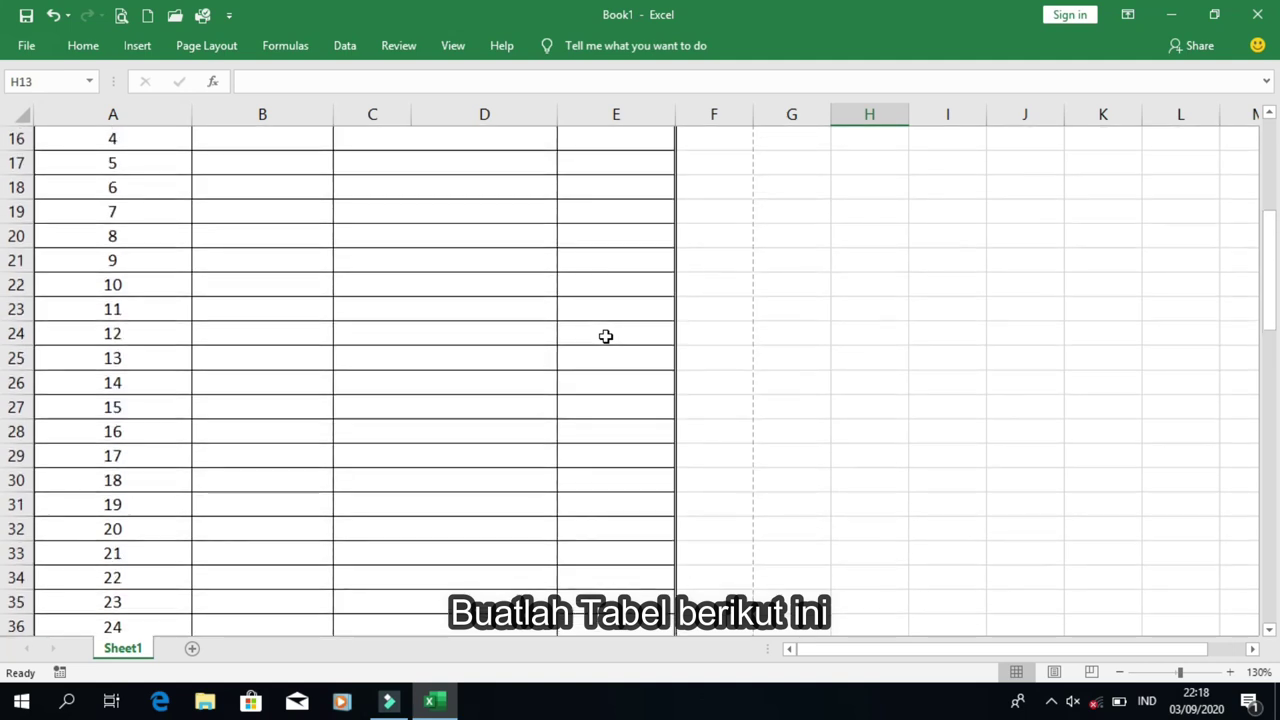
scroll(605, 336, "up", 1)
scroll(605, 336, "up", 1)
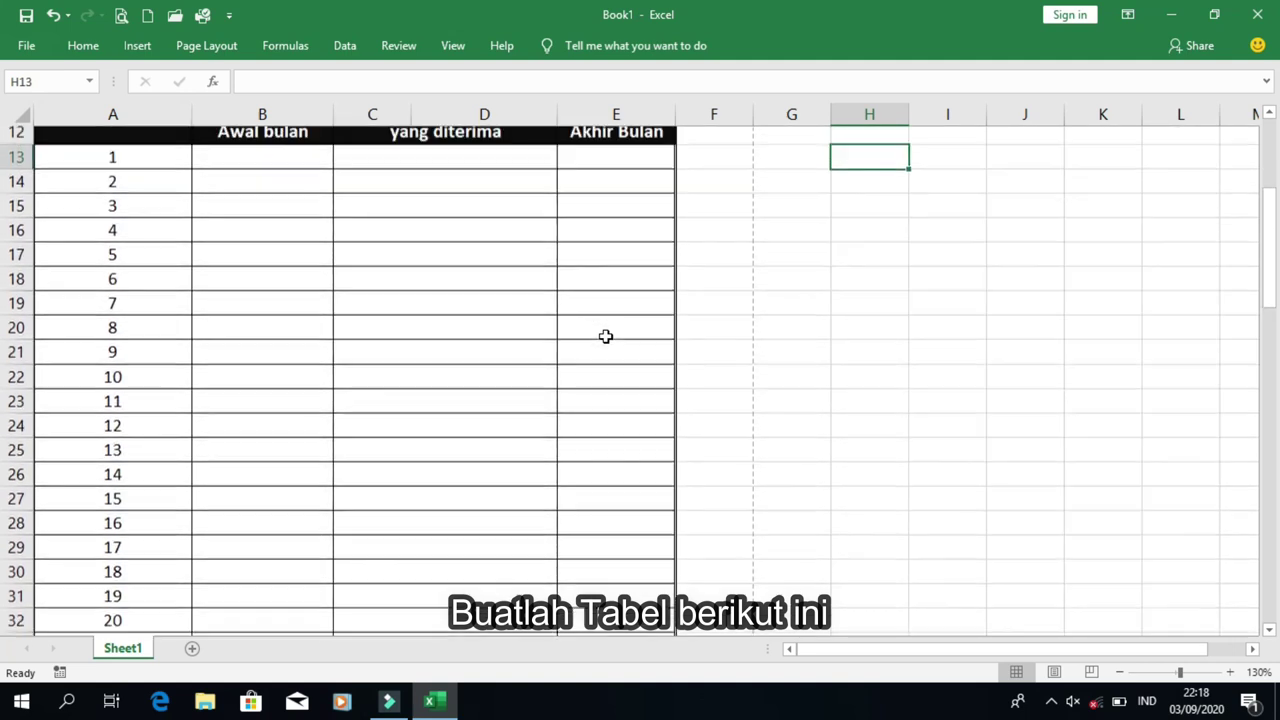
scroll(605, 336, "up", 1)
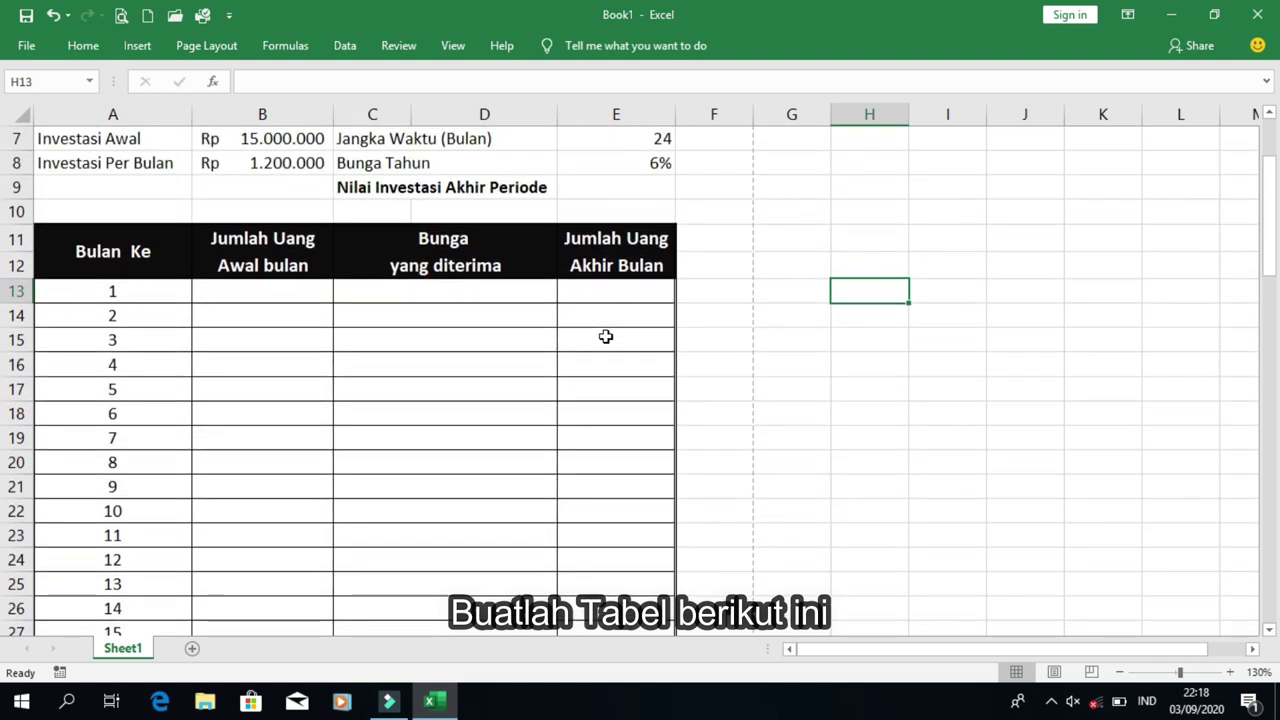
scroll(605, 336, "up", 1)
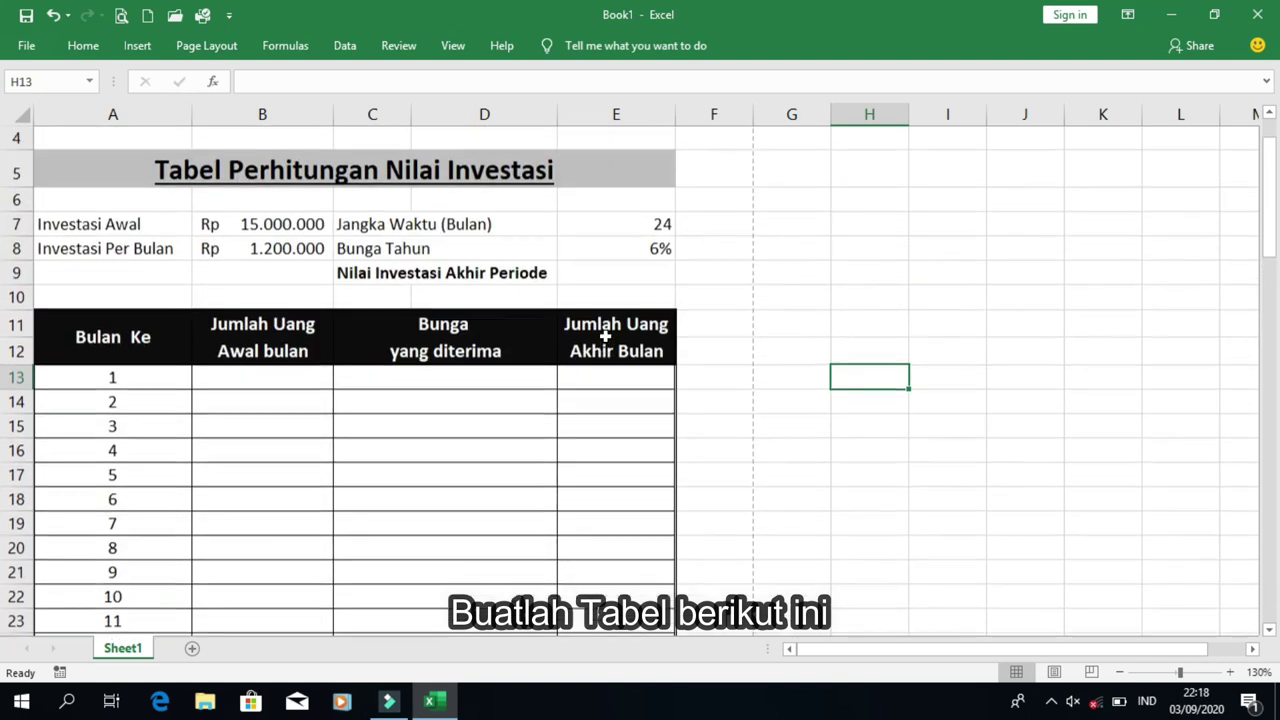
scroll(605, 336, "up", 1)
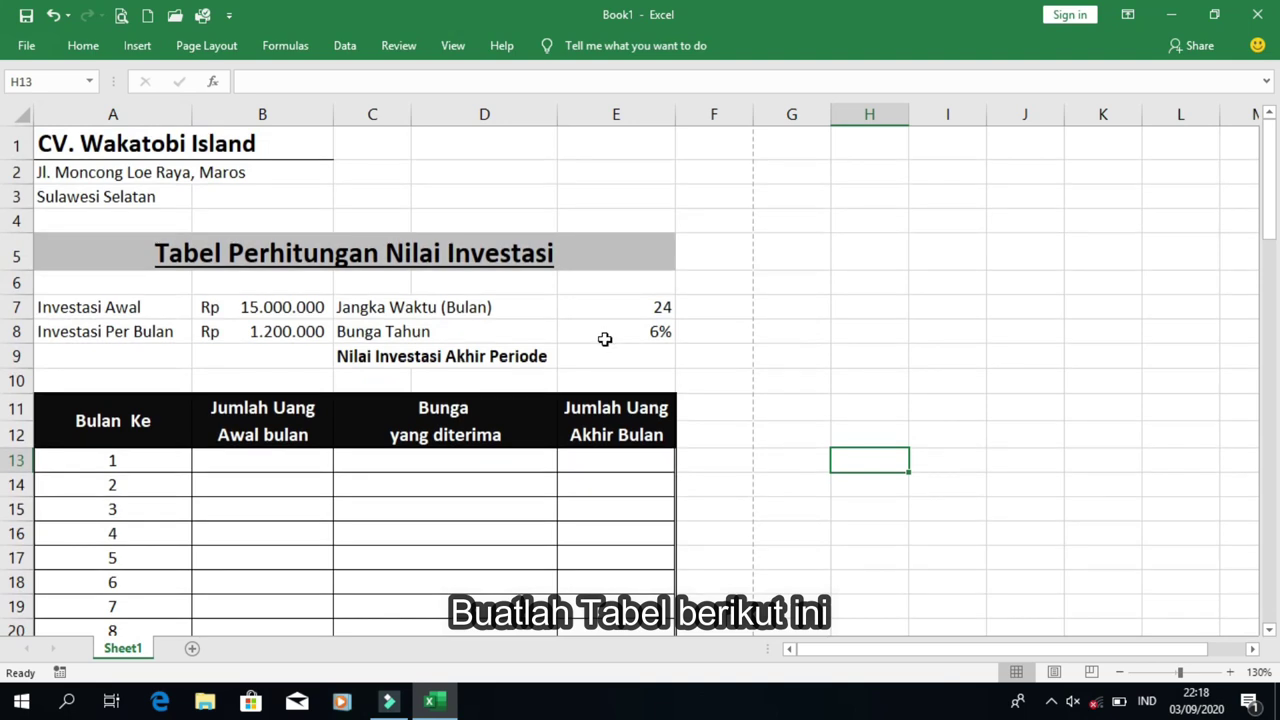
left_click(121, 28)
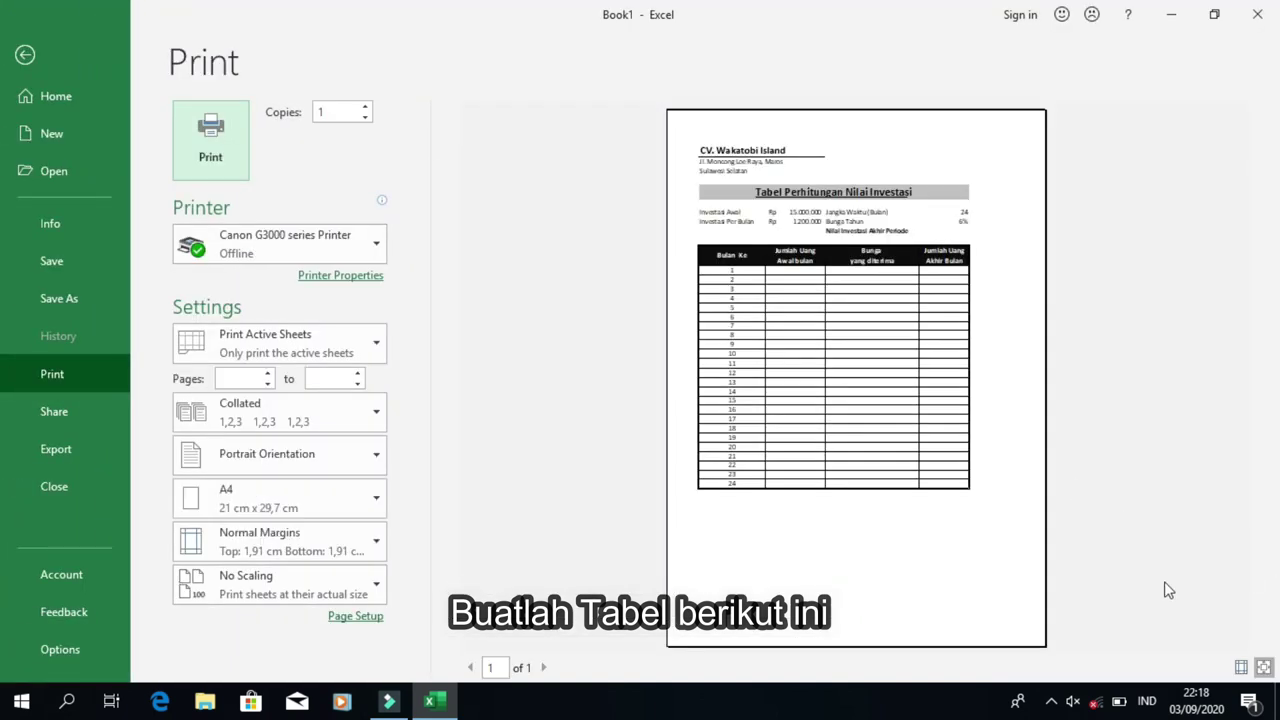
left_click(1240, 668)
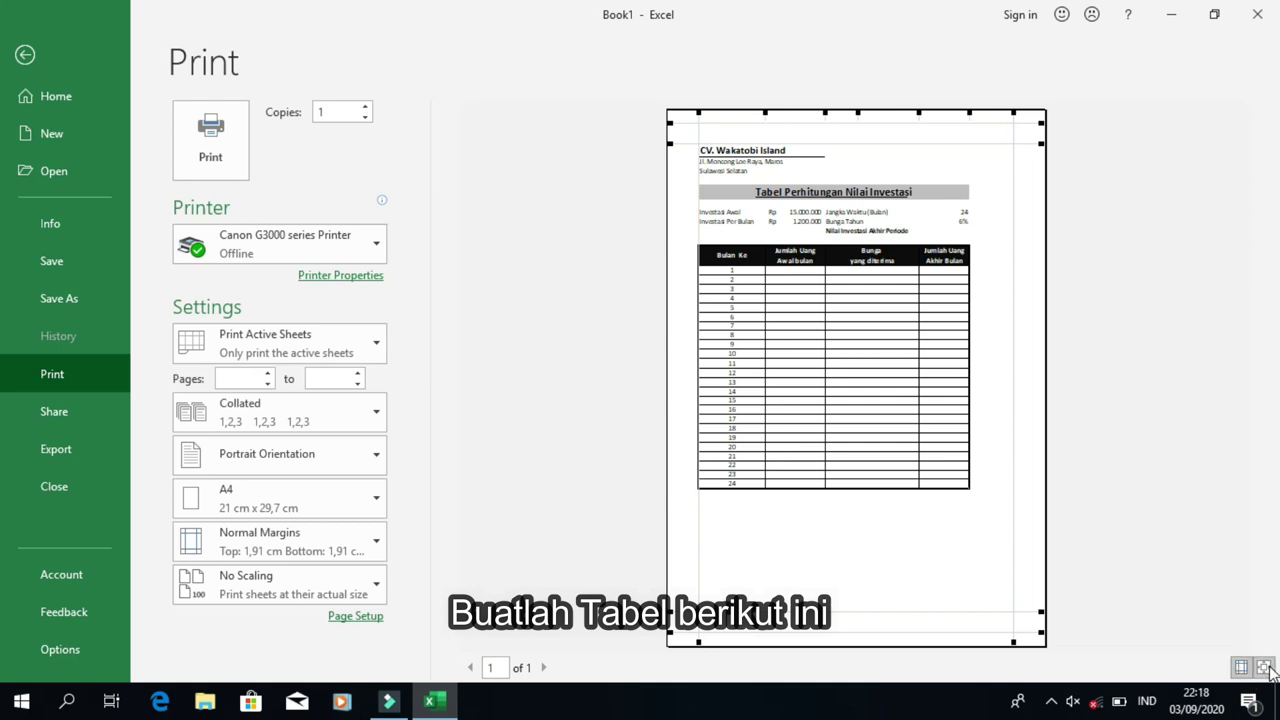
left_click(1264, 667)
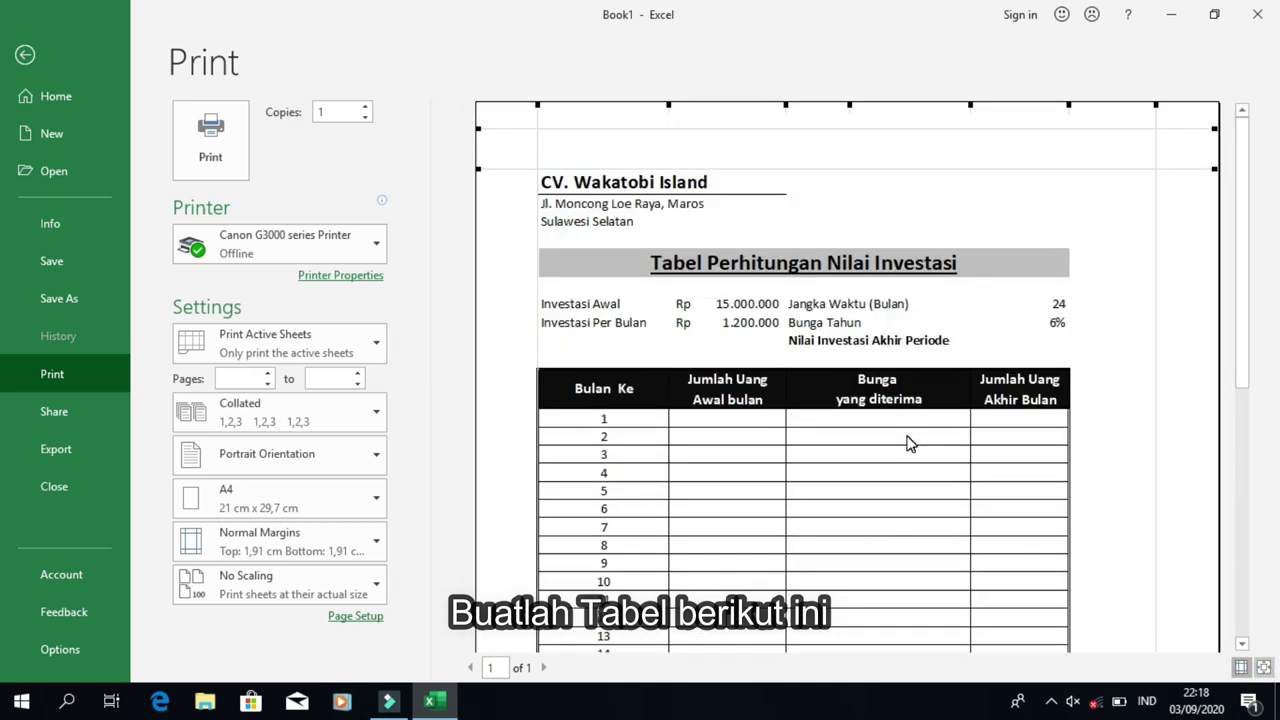
scroll(909, 443, "down", 1)
scroll(909, 443, "down", 1)
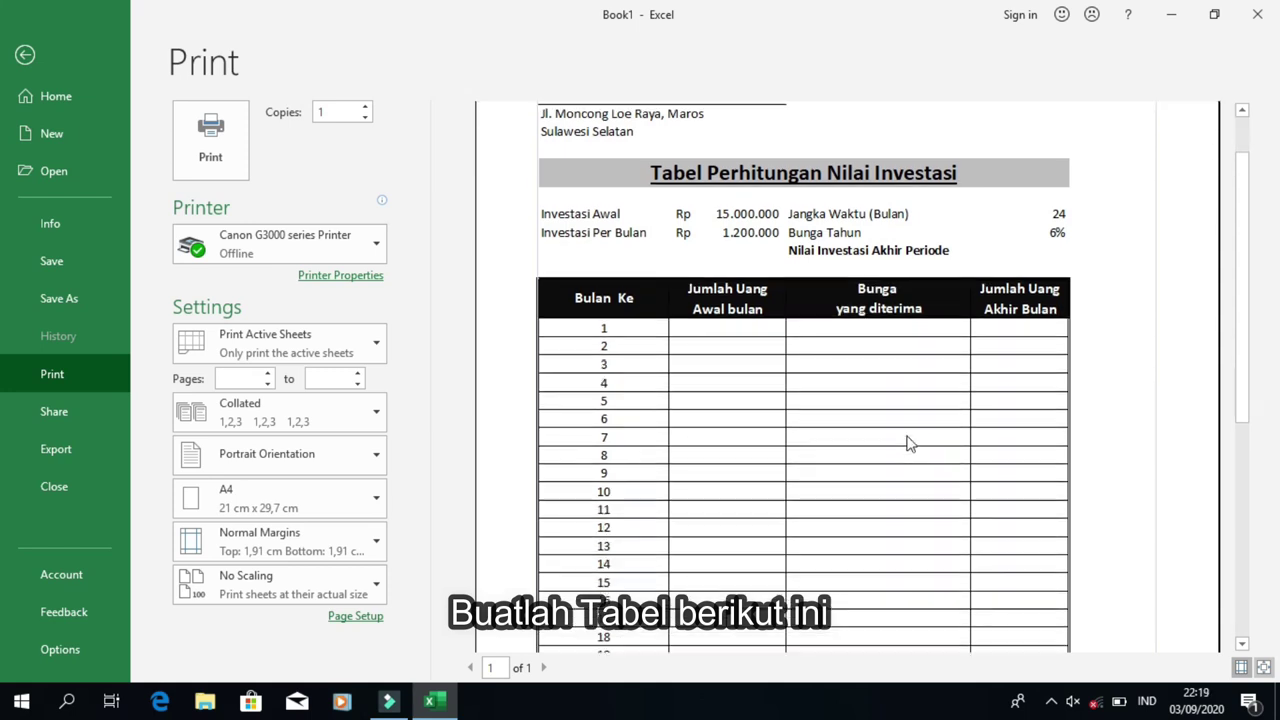
scroll(909, 443, "down", 1)
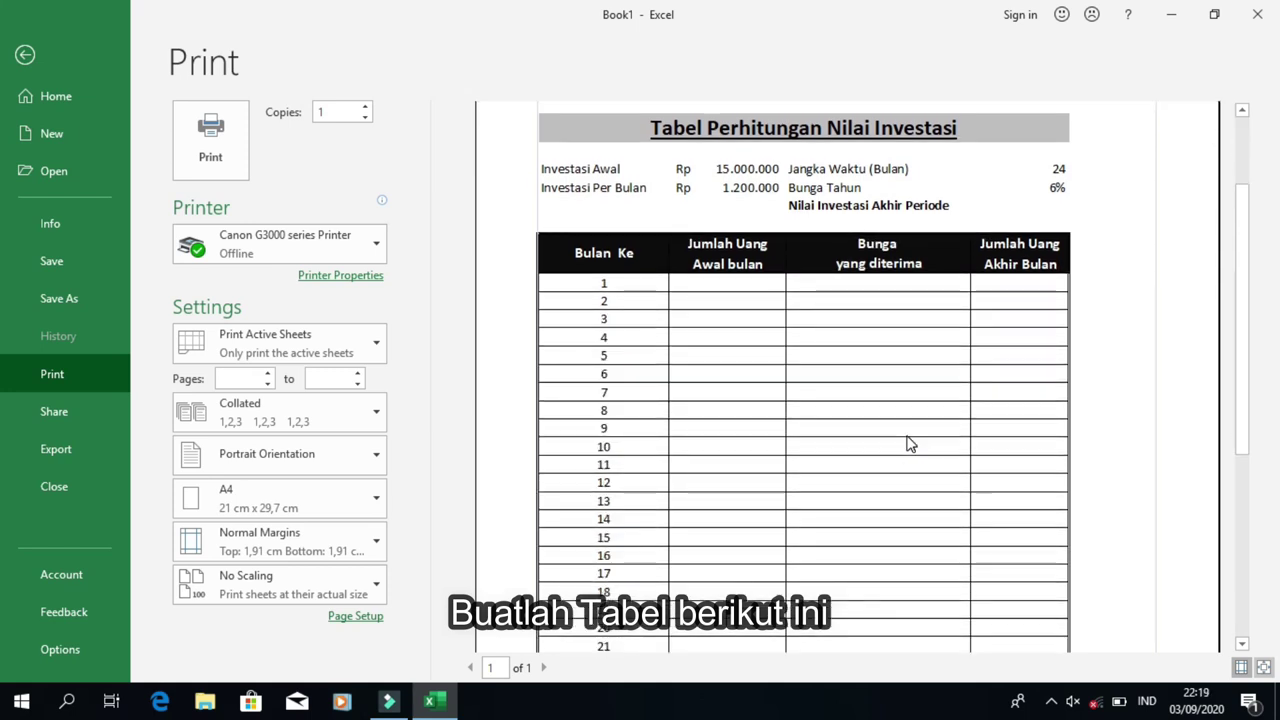
scroll(909, 443, "down", 1)
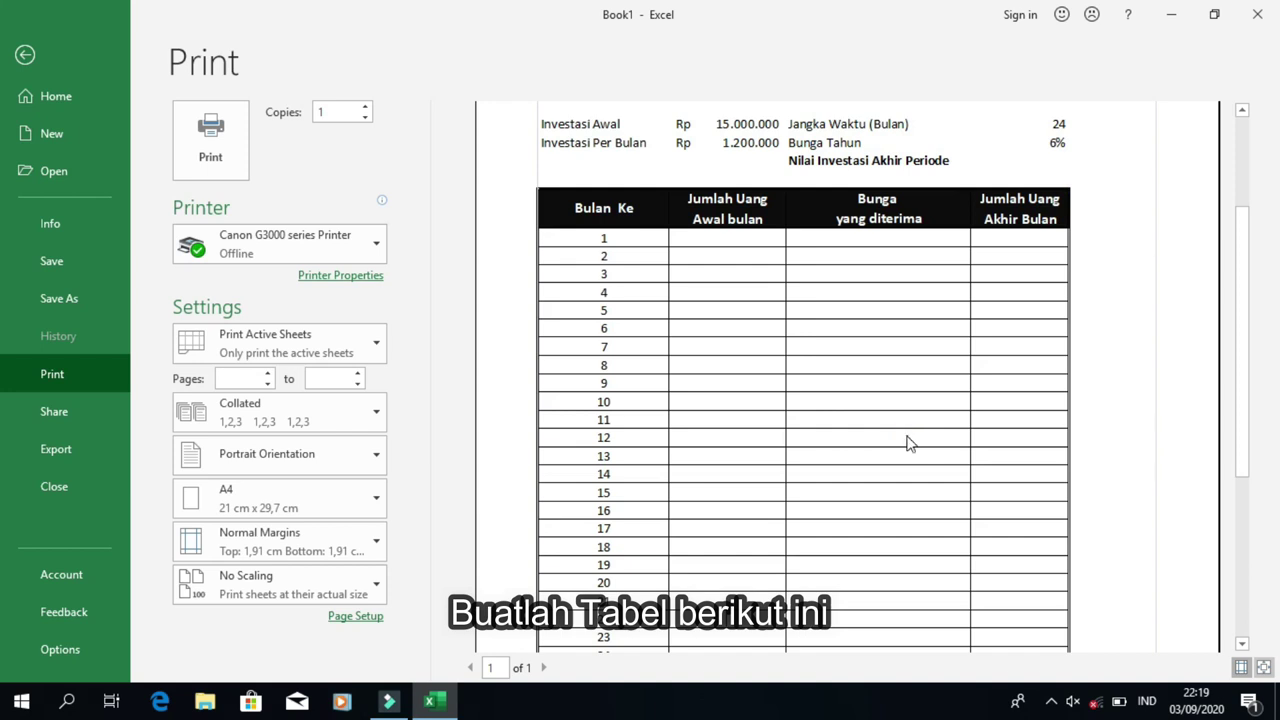
scroll(909, 443, "down", 1)
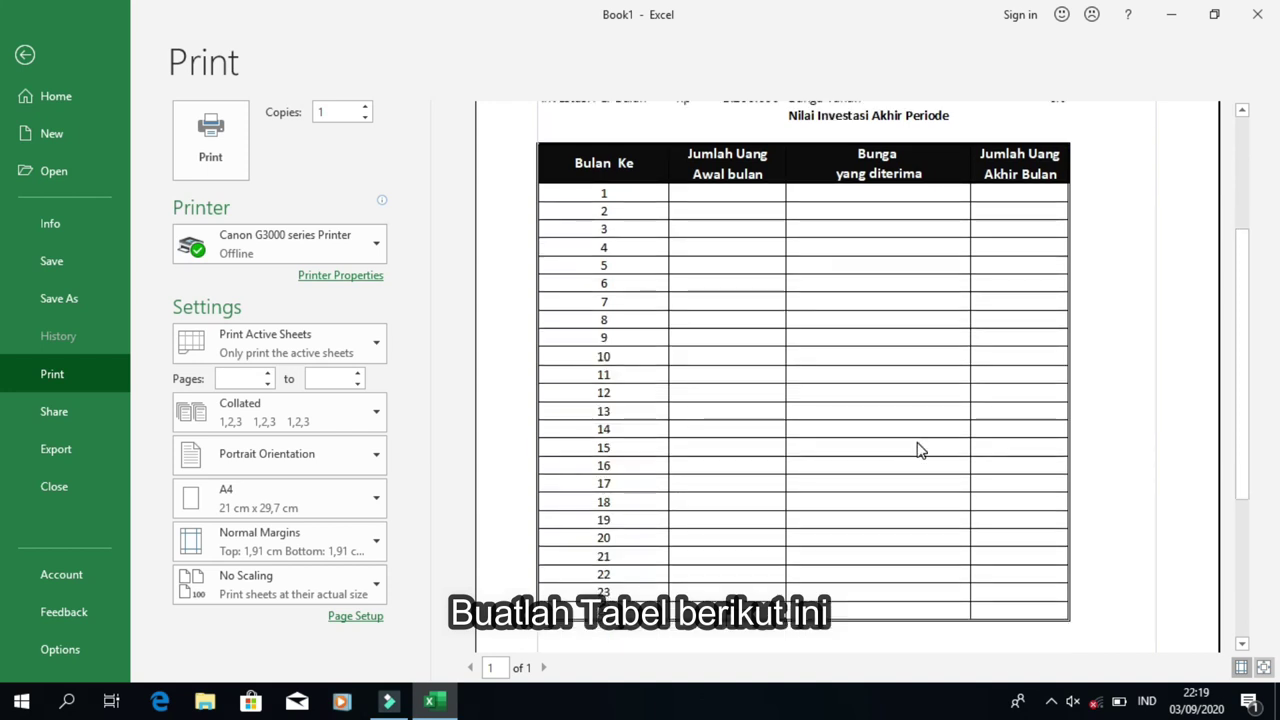
scroll(920, 450, "down", 1)
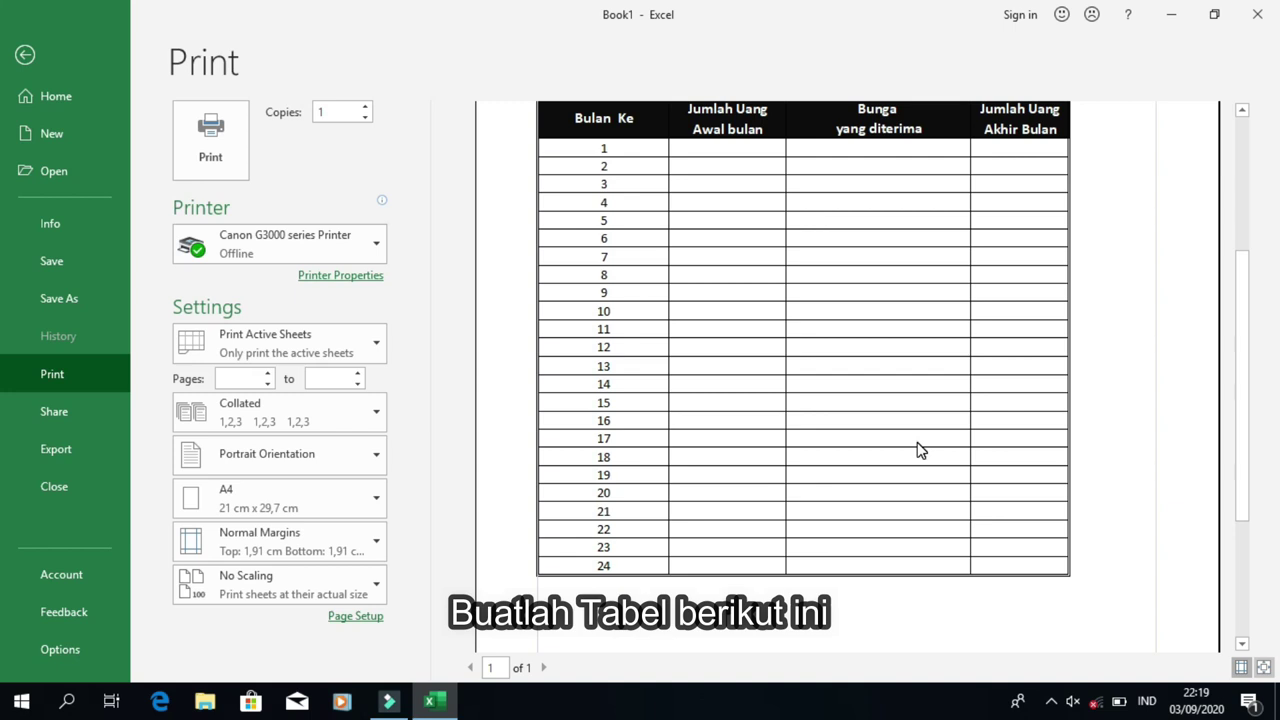
left_click(1246, 666)
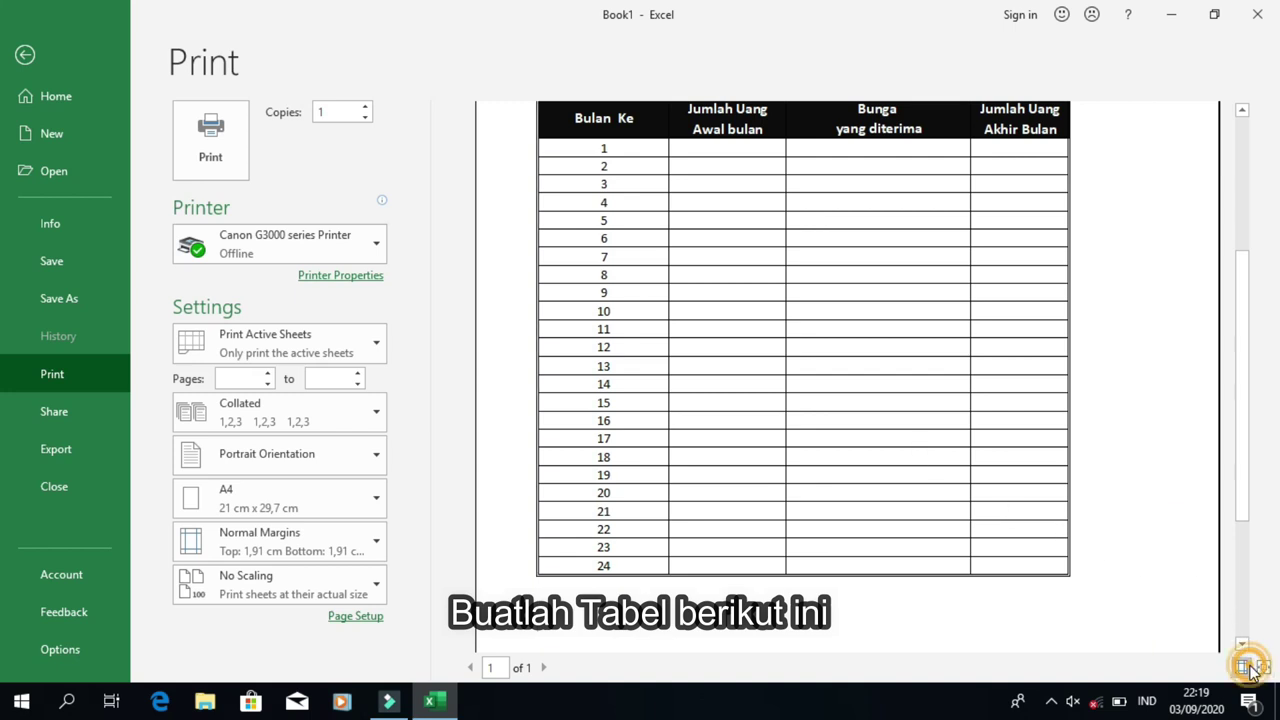
left_click(1245, 667)
left_click(1245, 667)
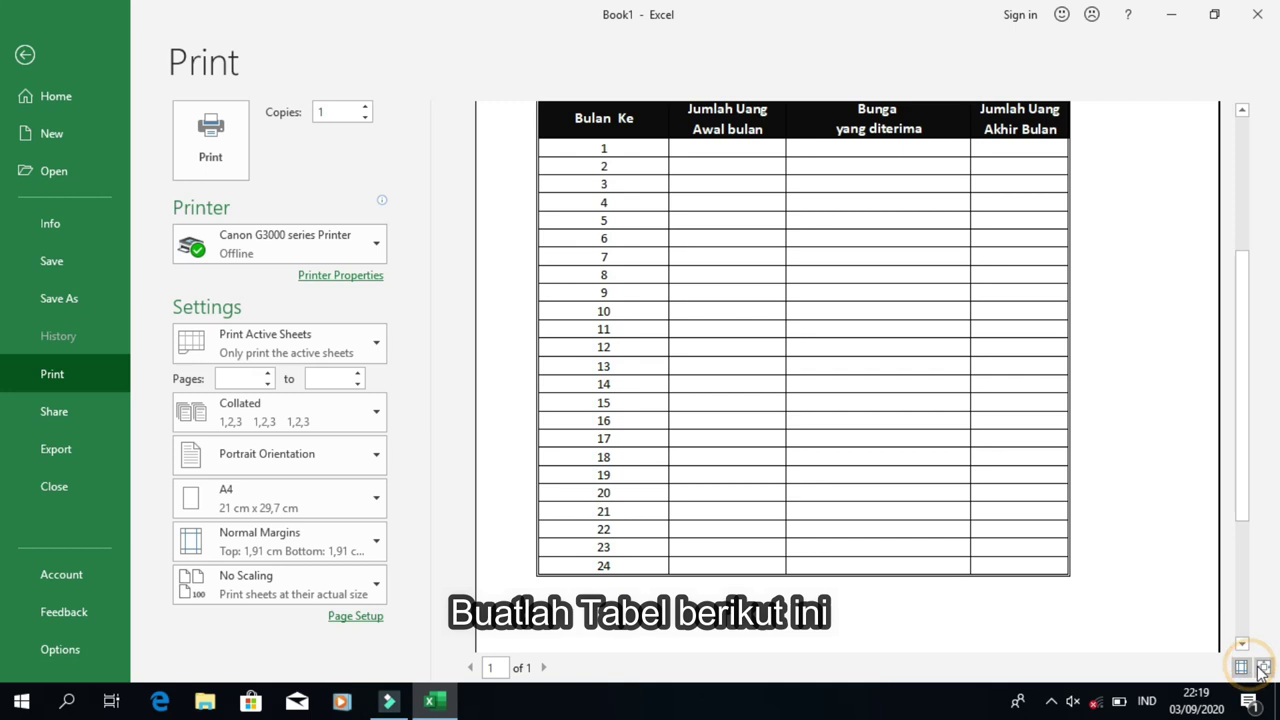
left_click(1263, 668)
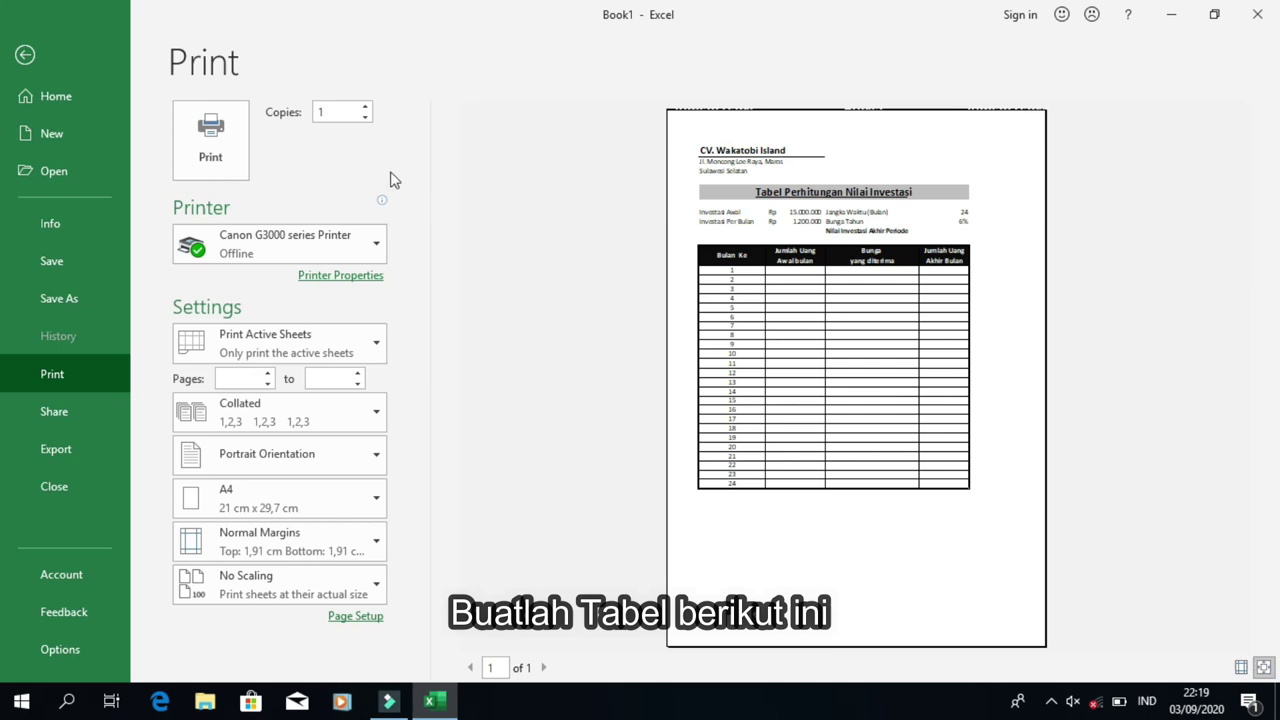
left_click(25, 57)
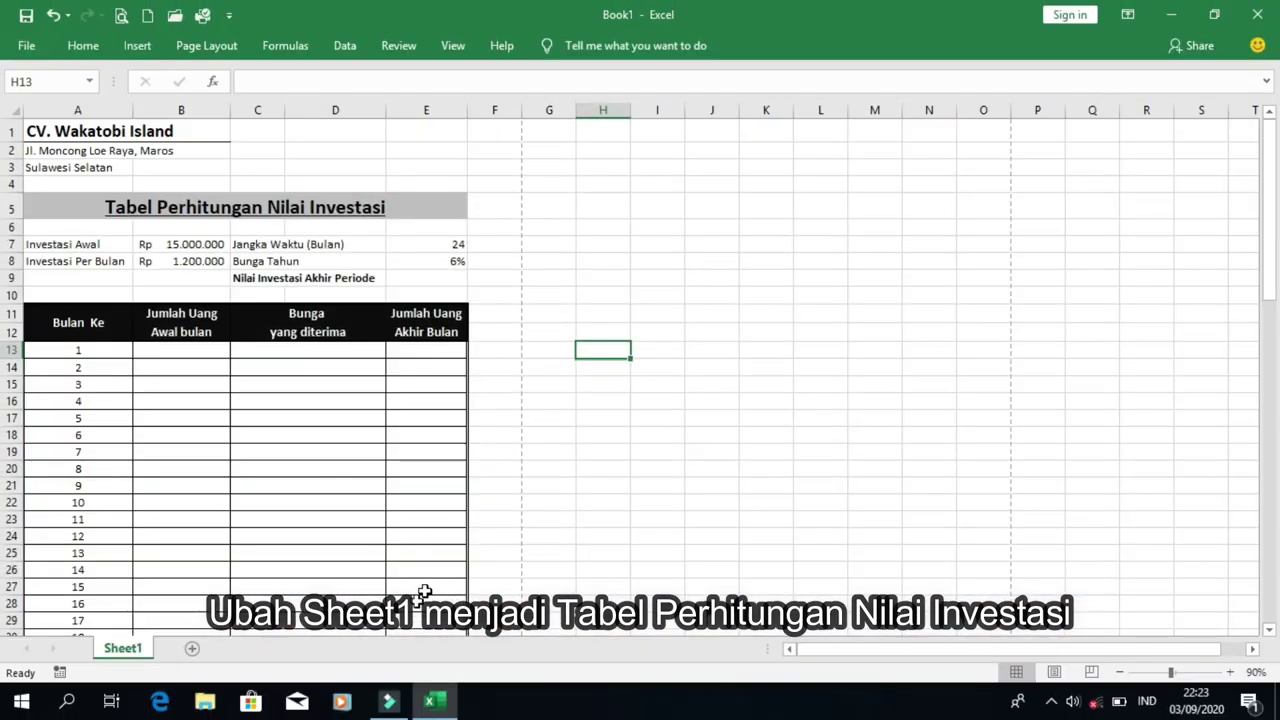
Rename the Sheet1 tab to 'Tabel Perhitungan Nilai Investa'
right_click(134, 651)
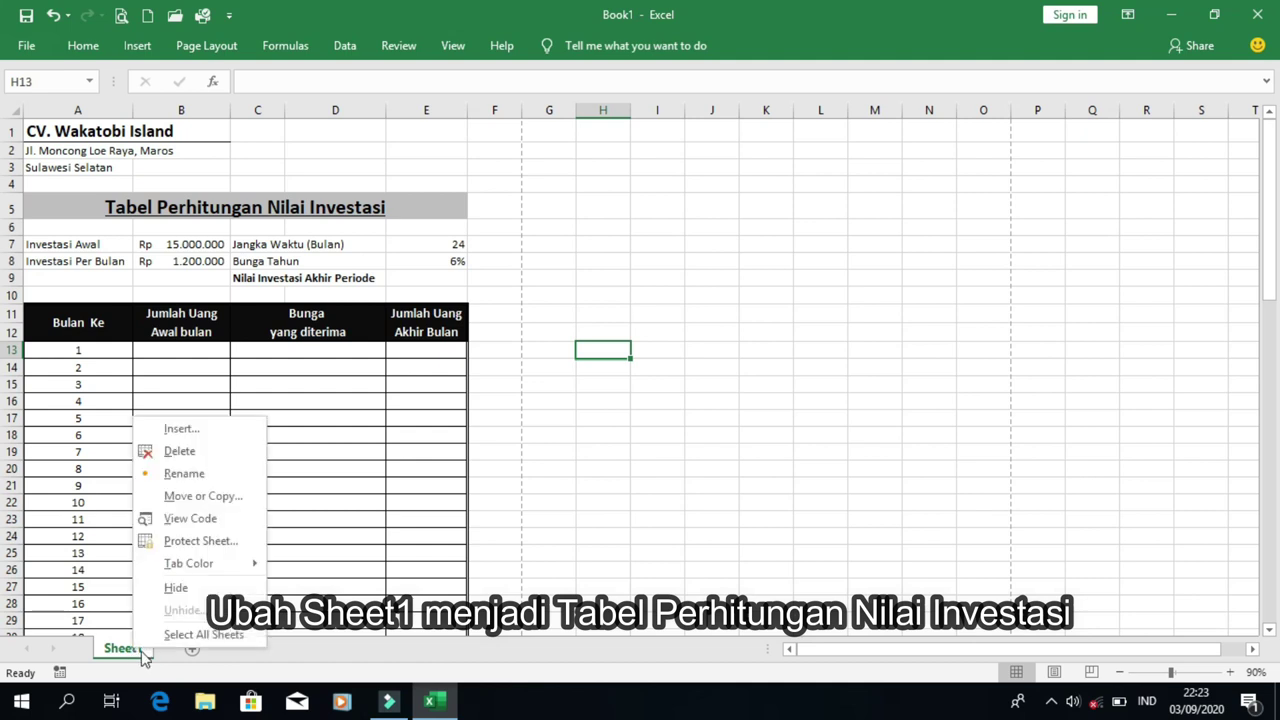
left_click(186, 474)
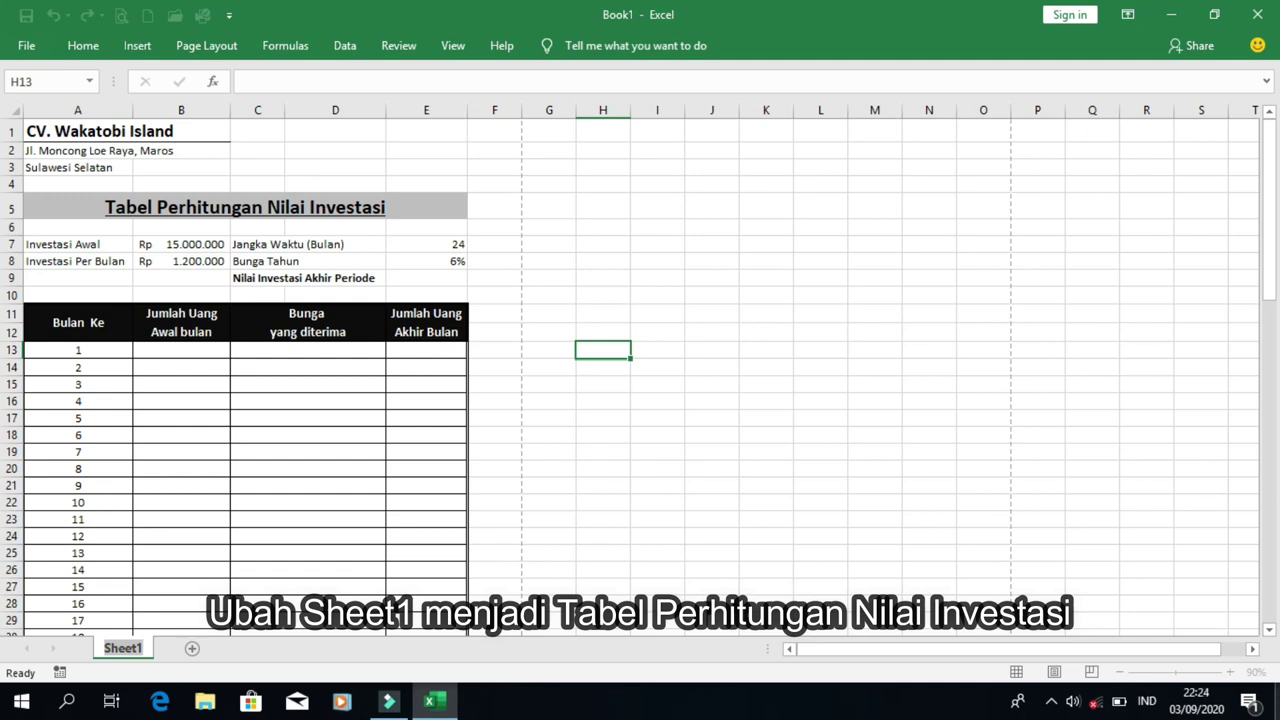
type("Tabel ")
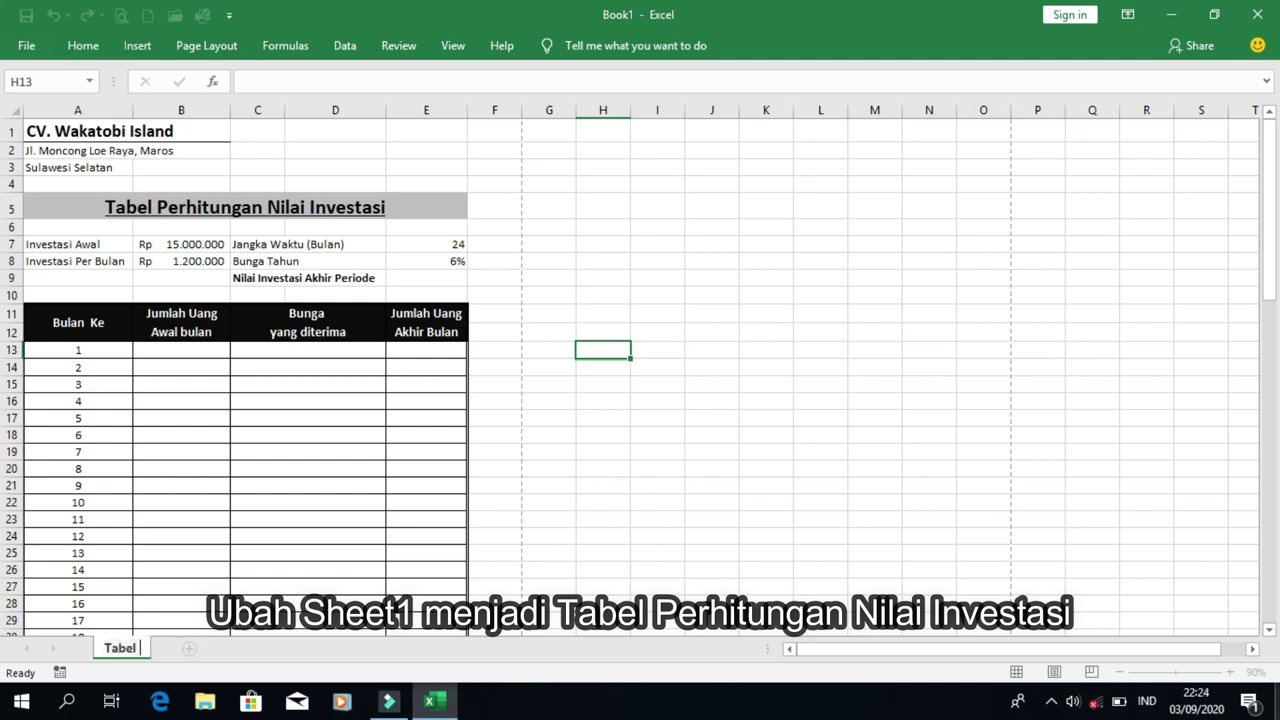
type("Perhitungan")
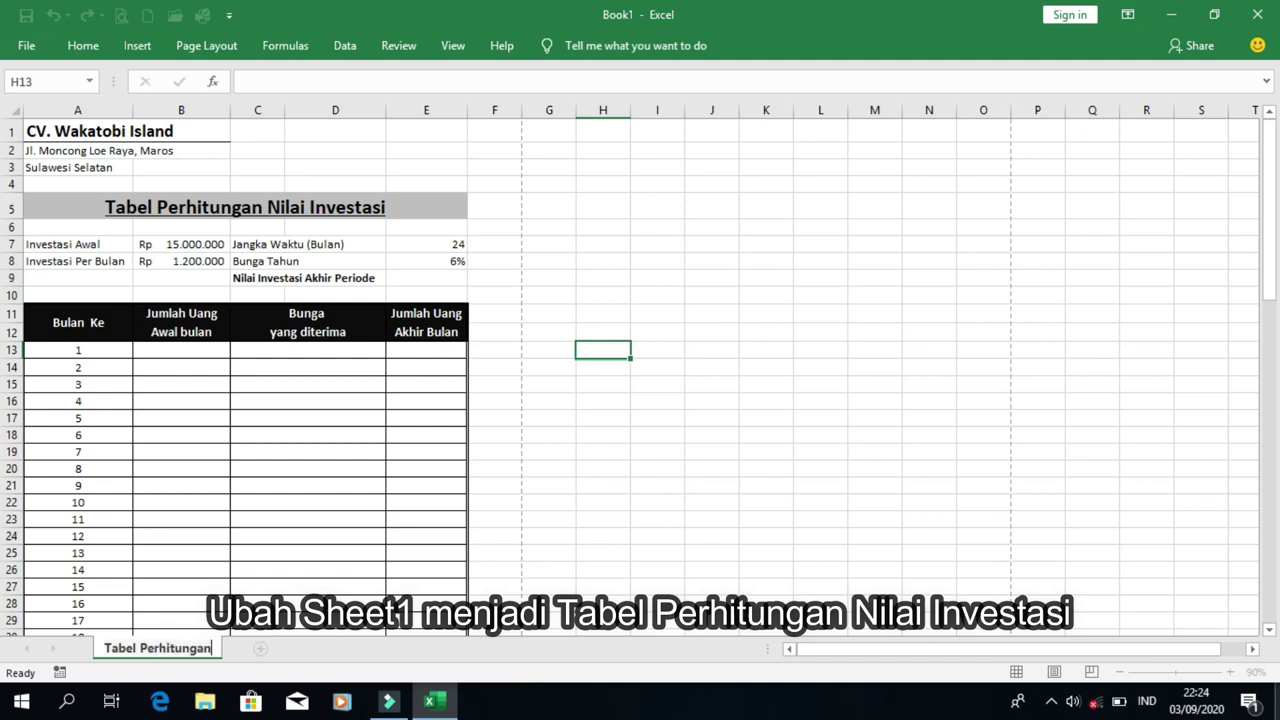
type(" Nilai Inve")
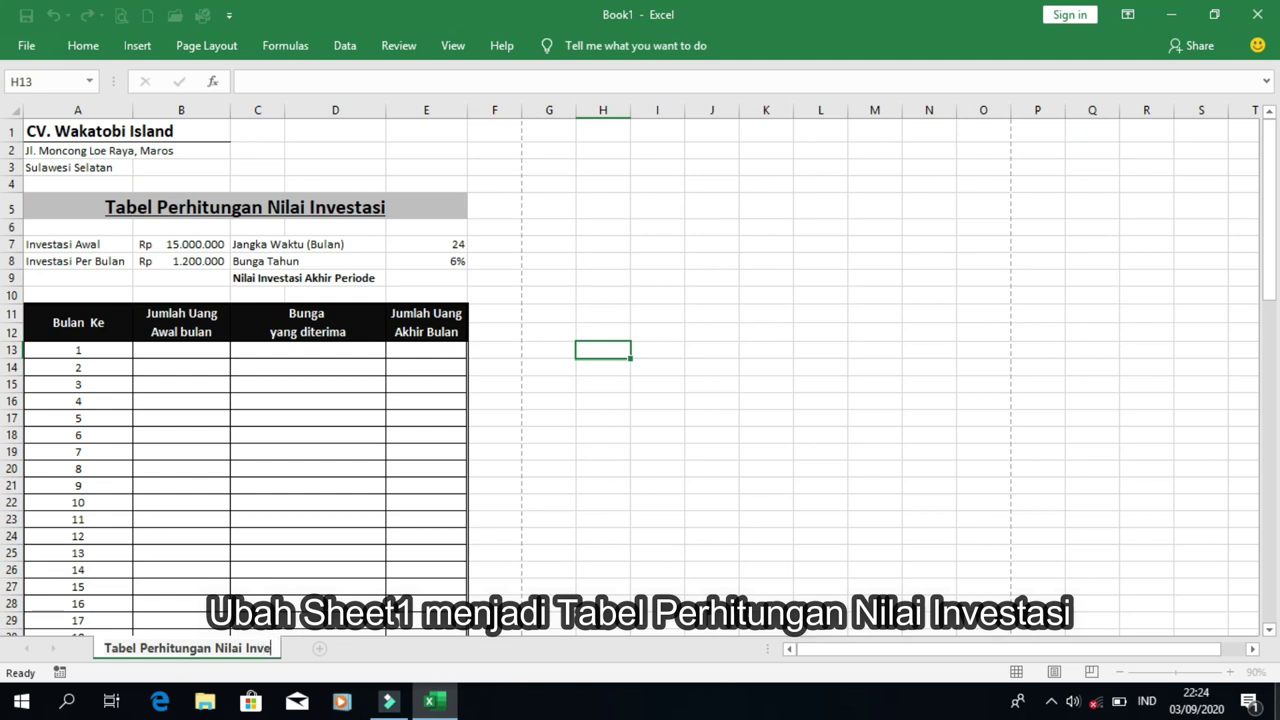
type("sta")
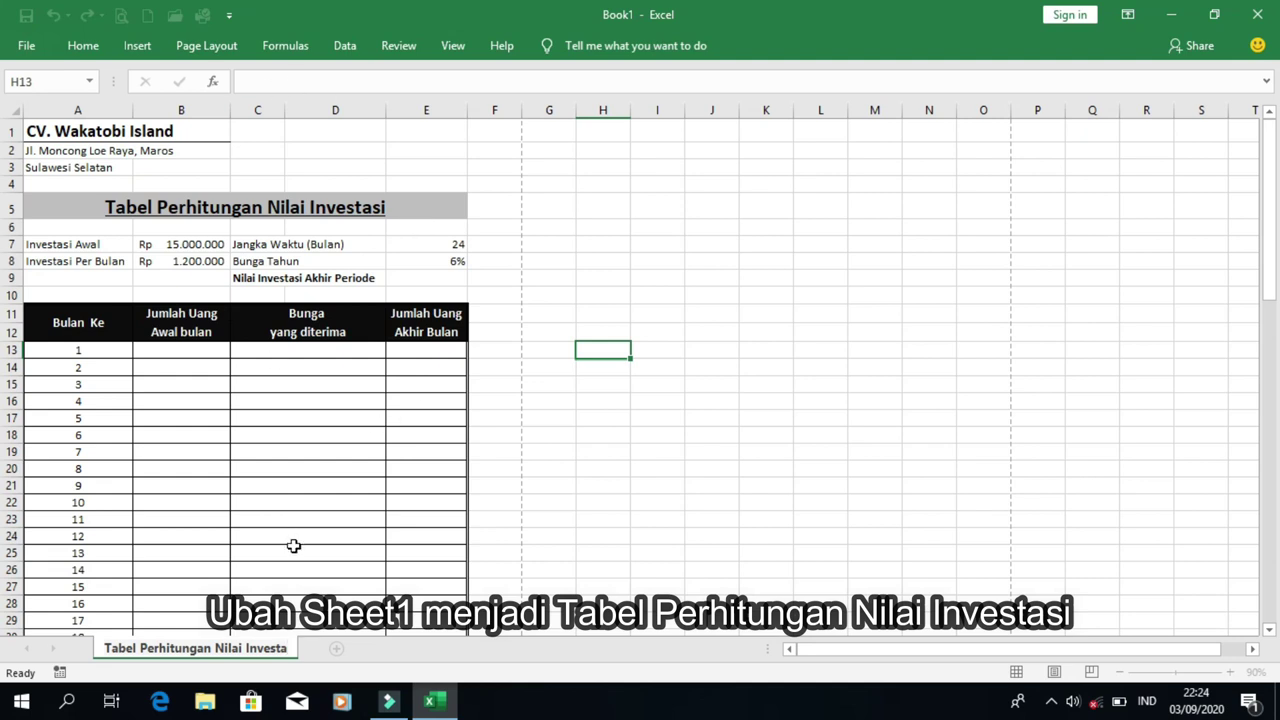
Confirm the new sheet name and set the sheet tab colour to red
left_click(295, 652)
right_click(296, 653)
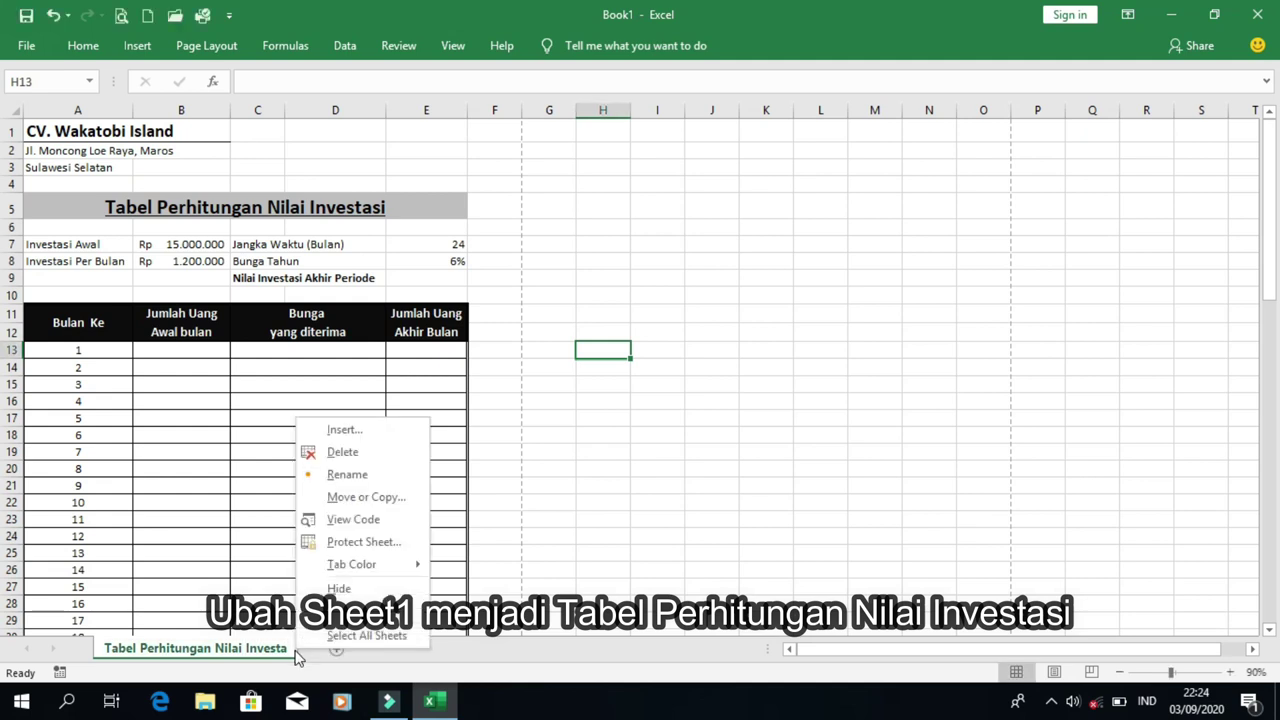
mouse_move(357, 570)
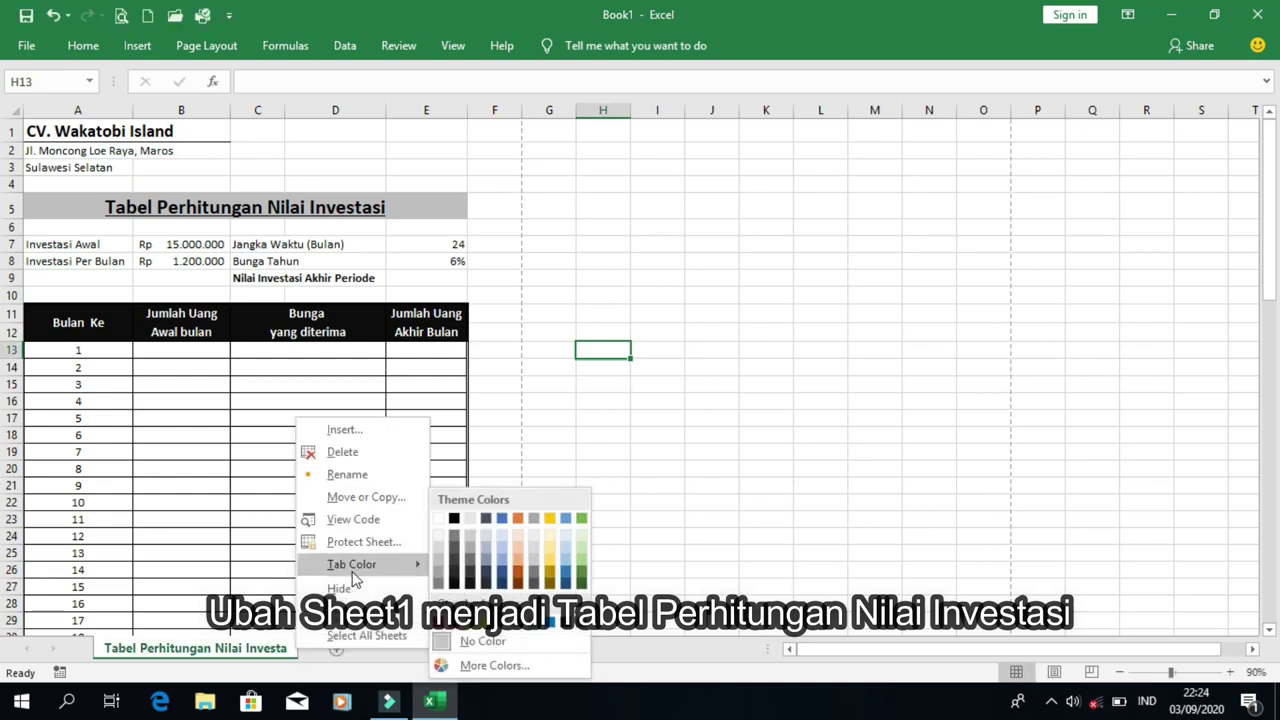
left_click(458, 624)
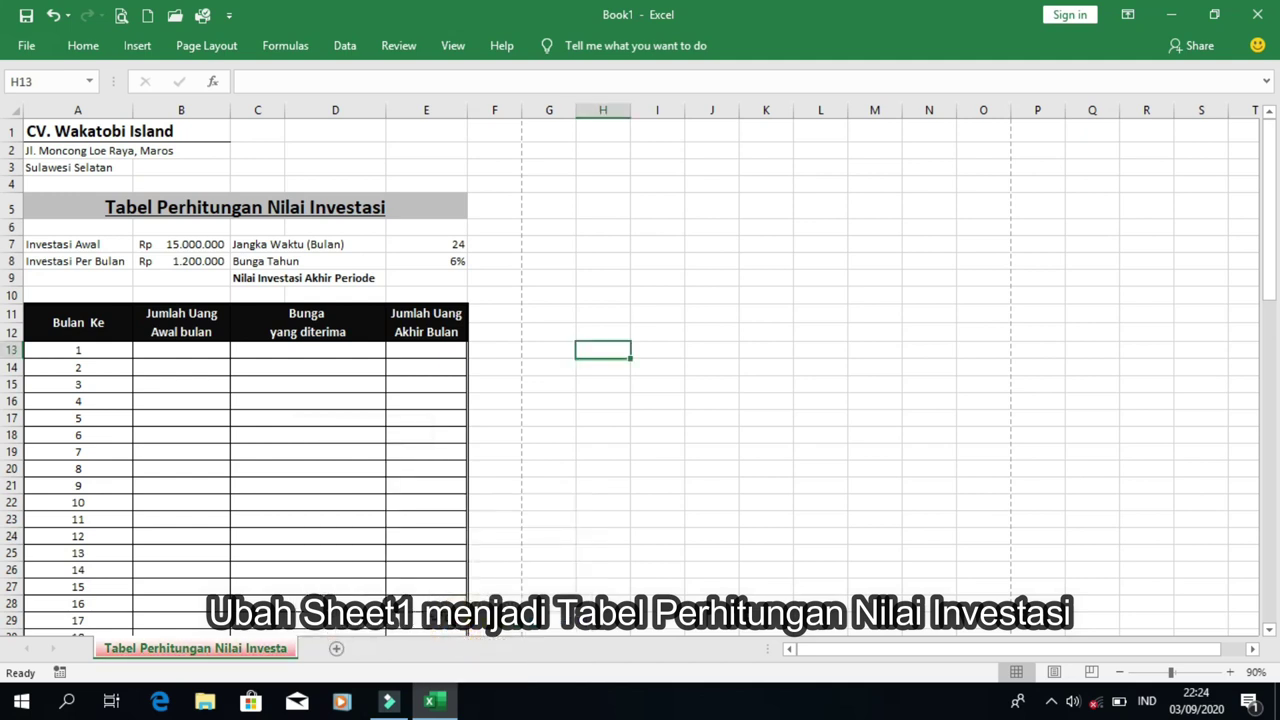
left_click(380, 572)
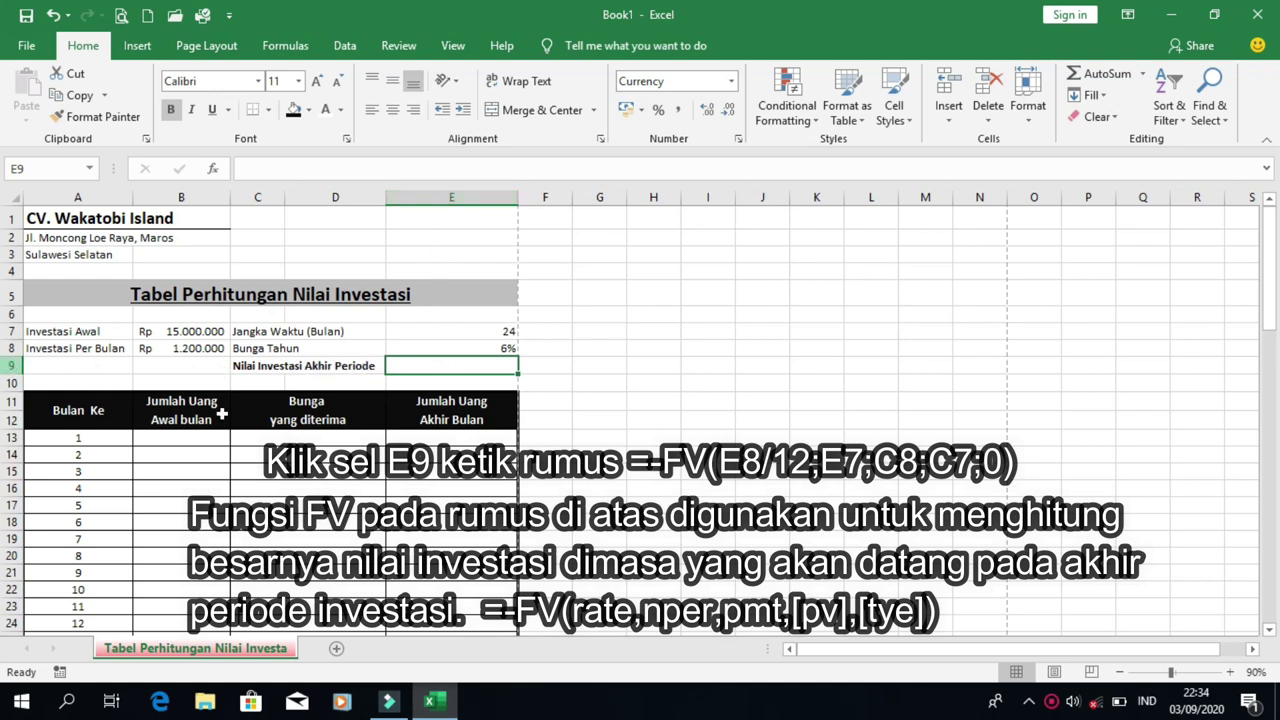
Zoom the sheet to 160% and begin E9's formula with '=-'
left_click(1230, 672)
left_click(1230, 672)
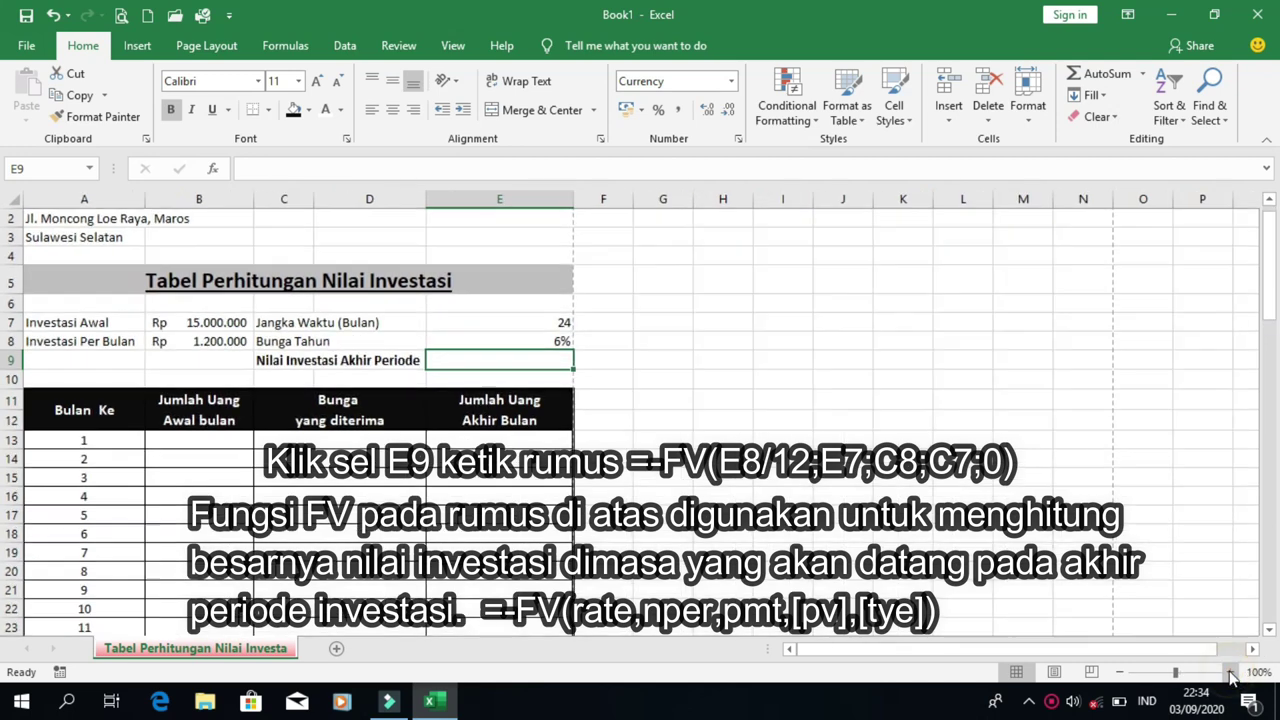
left_click(1230, 672)
left_click(1229, 671)
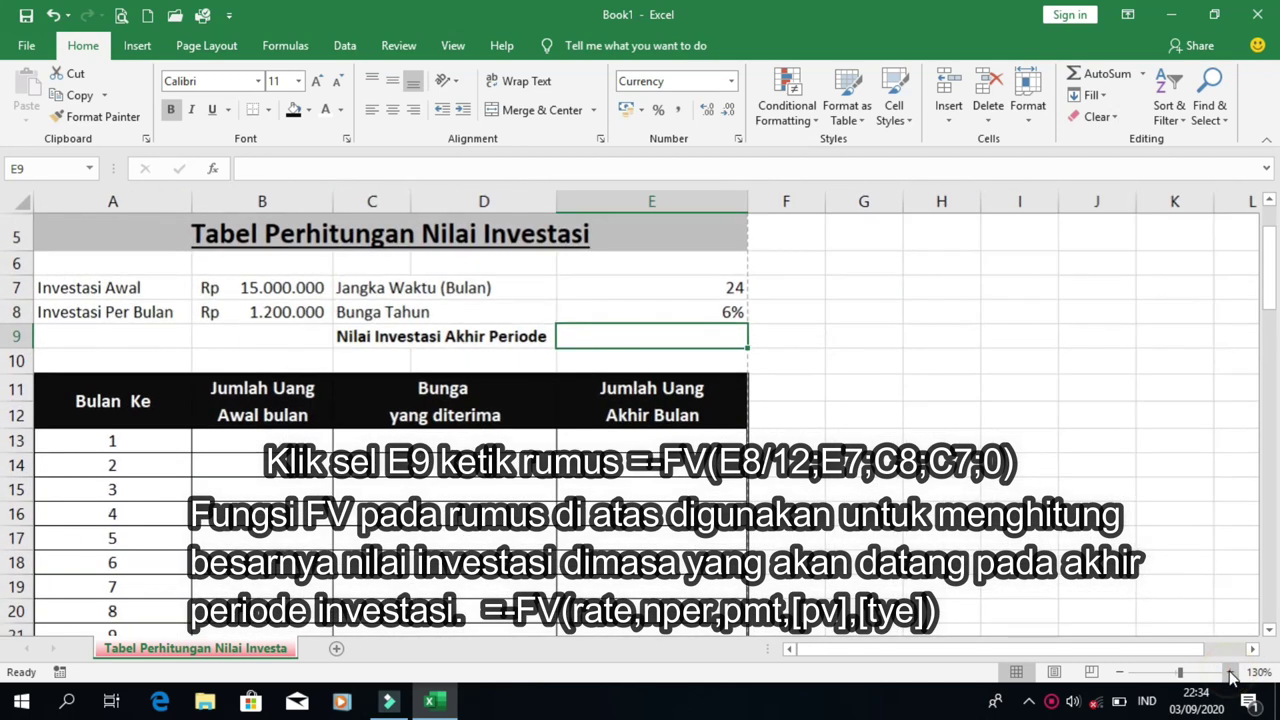
left_click(1230, 672)
left_click(1230, 672)
left_click(1231, 674)
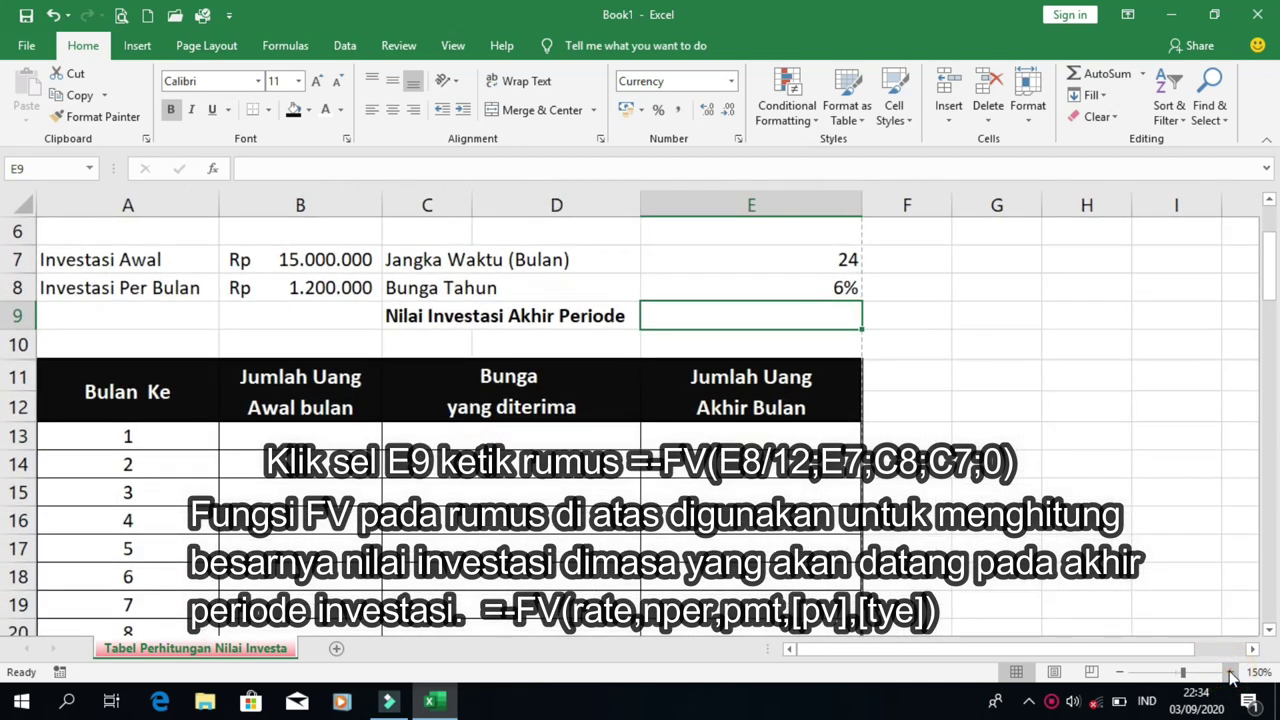
left_click(1231, 676)
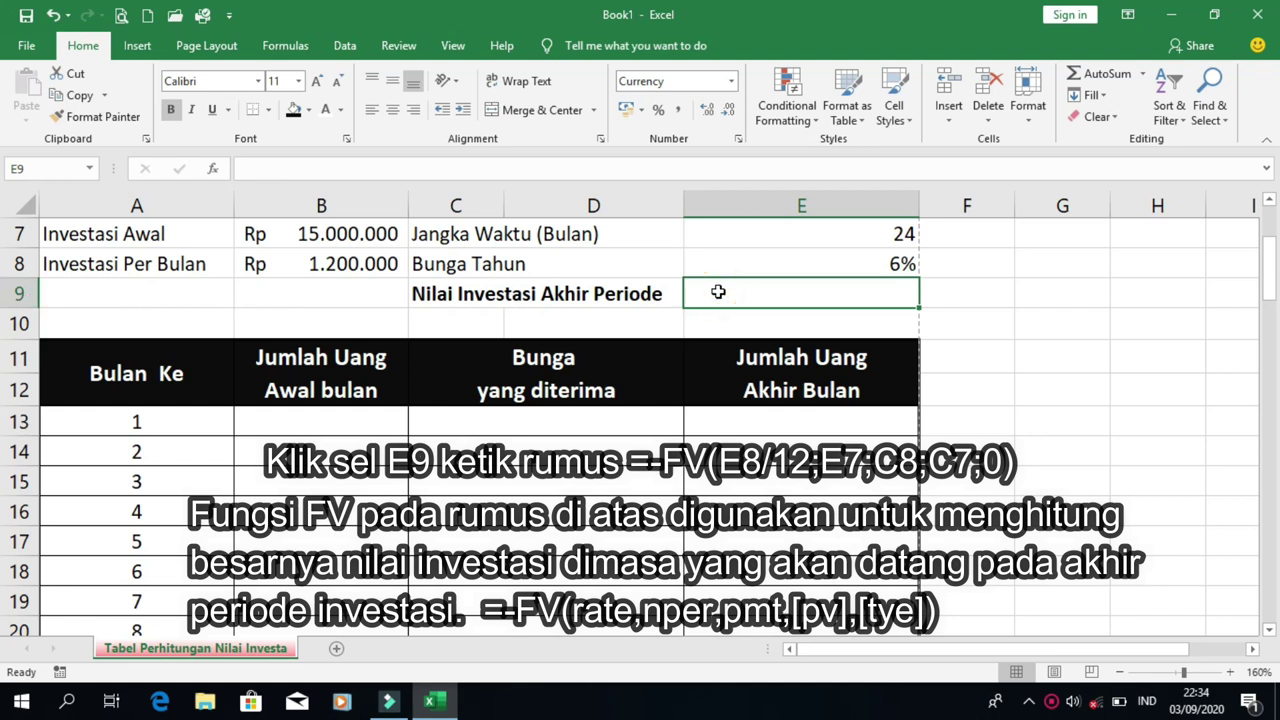
type("=-")
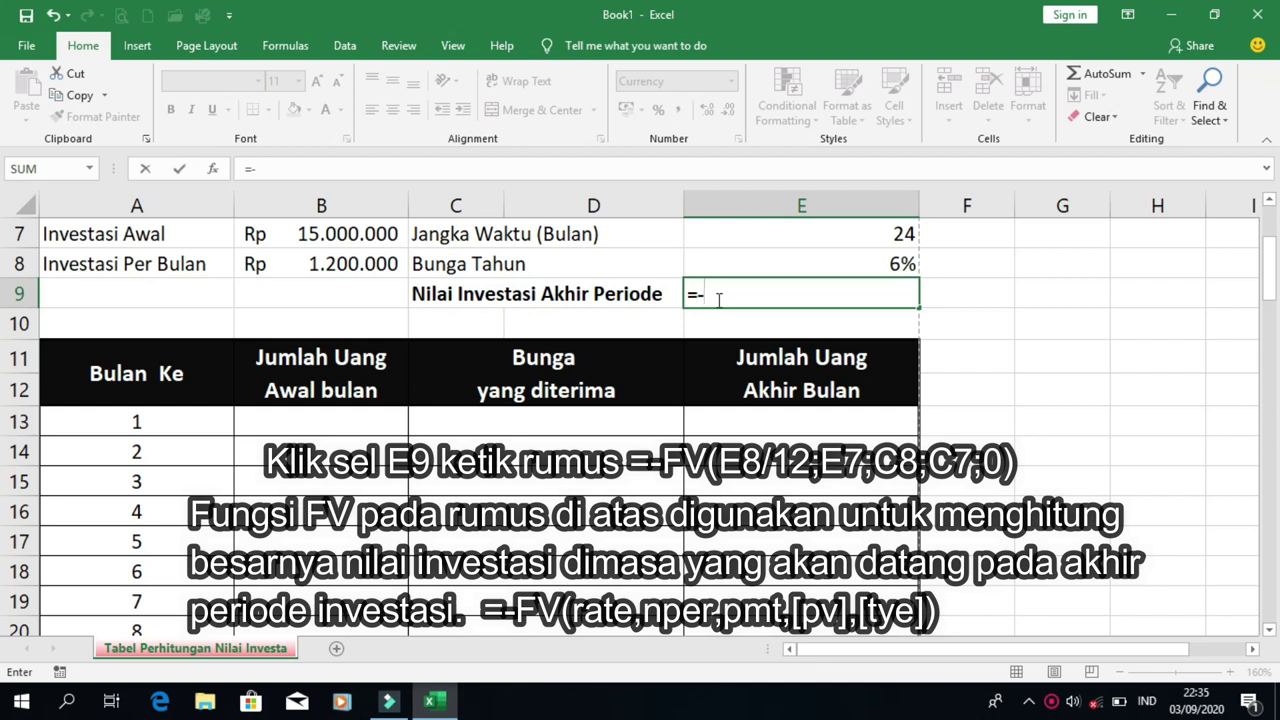
Complete E9's formula as =-FV(E8/12;E7;B8;B7;0) using rate, term, payment and initial amount
type("FV")
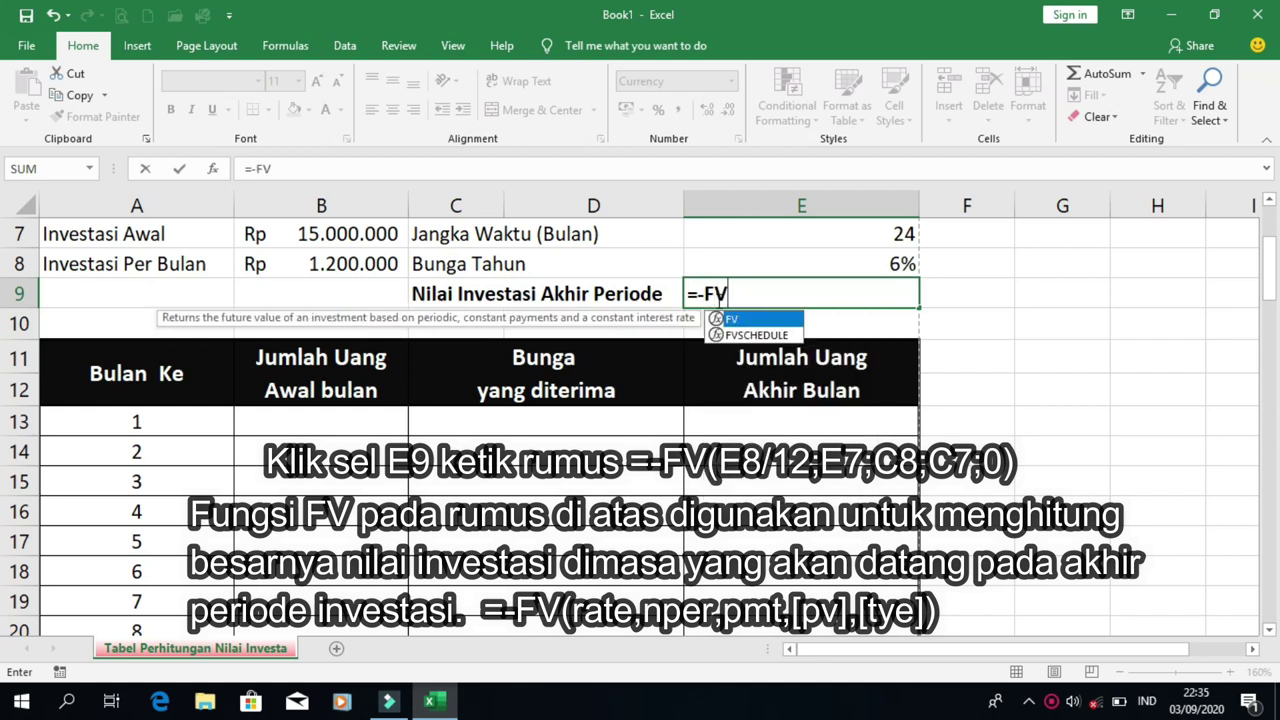
type("(")
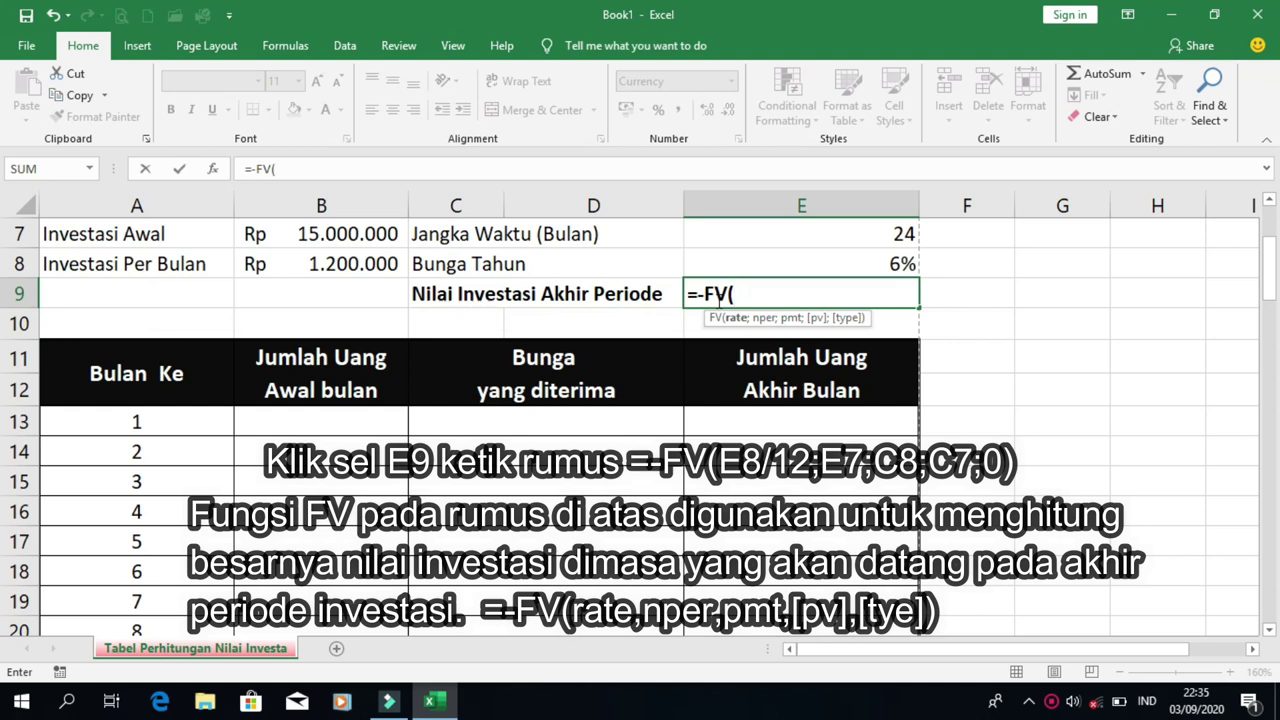
left_click(827, 262)
type("/12")
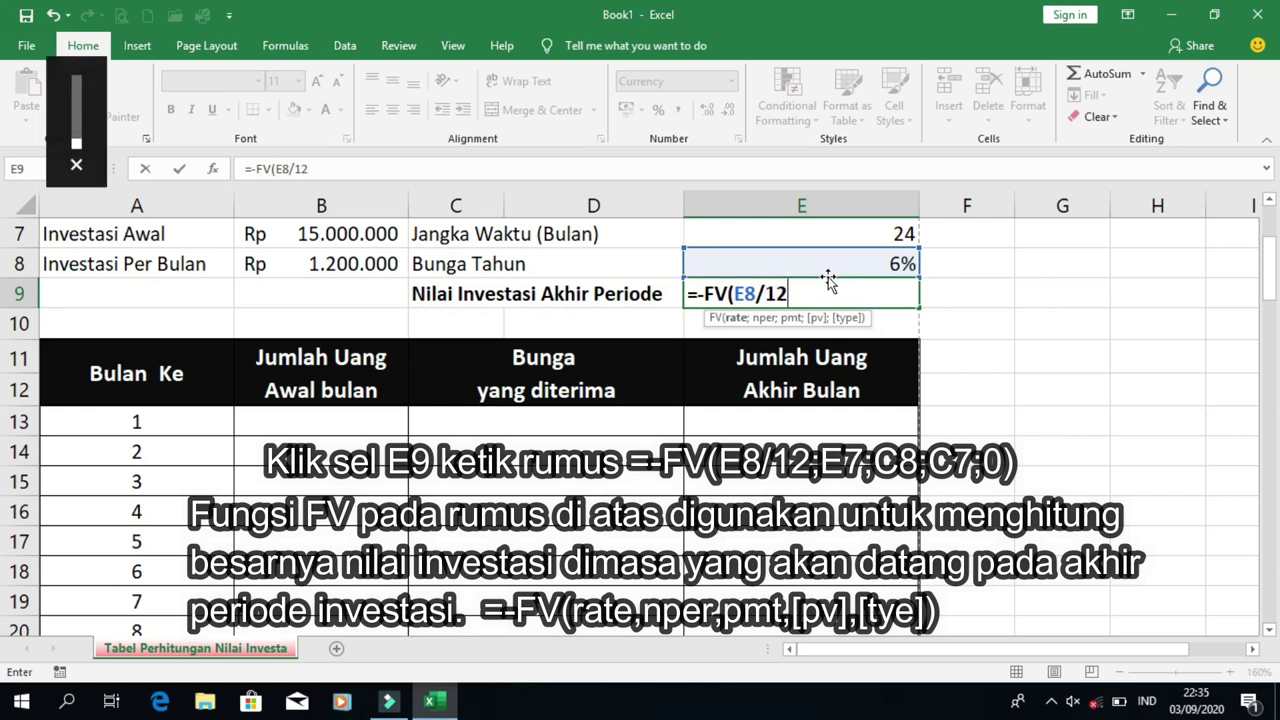
type(";")
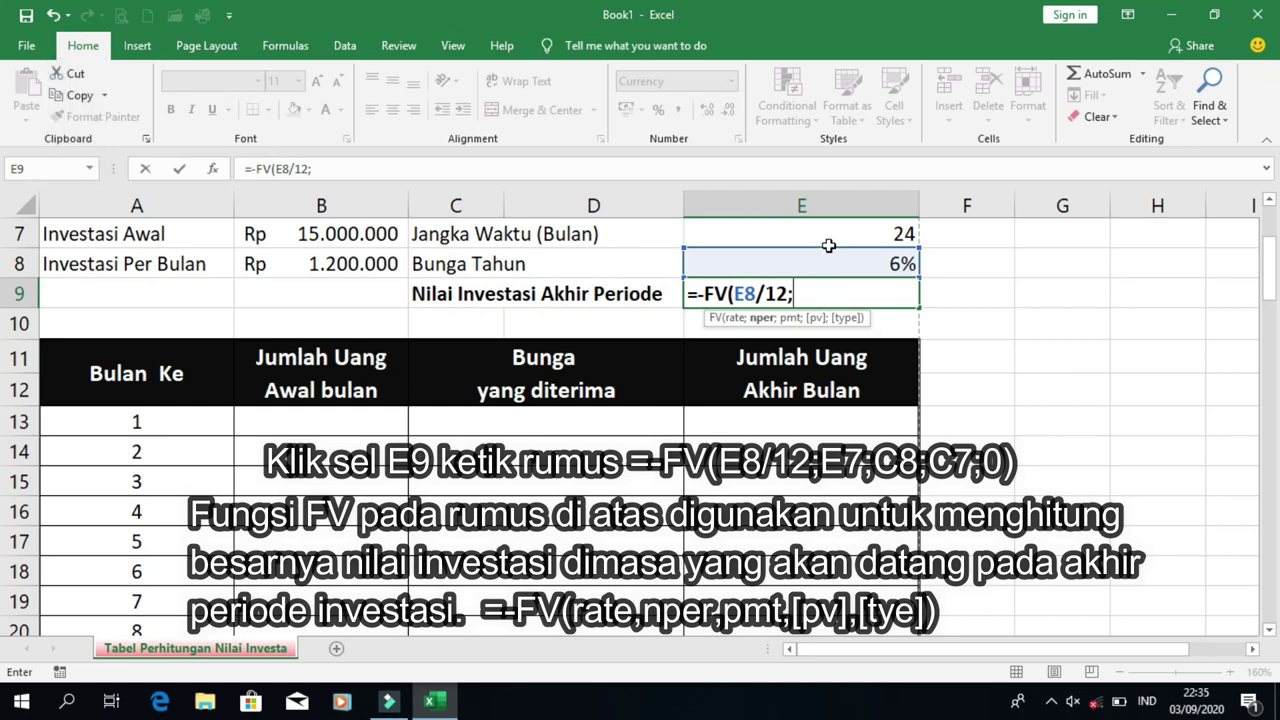
left_click(829, 239)
type(";")
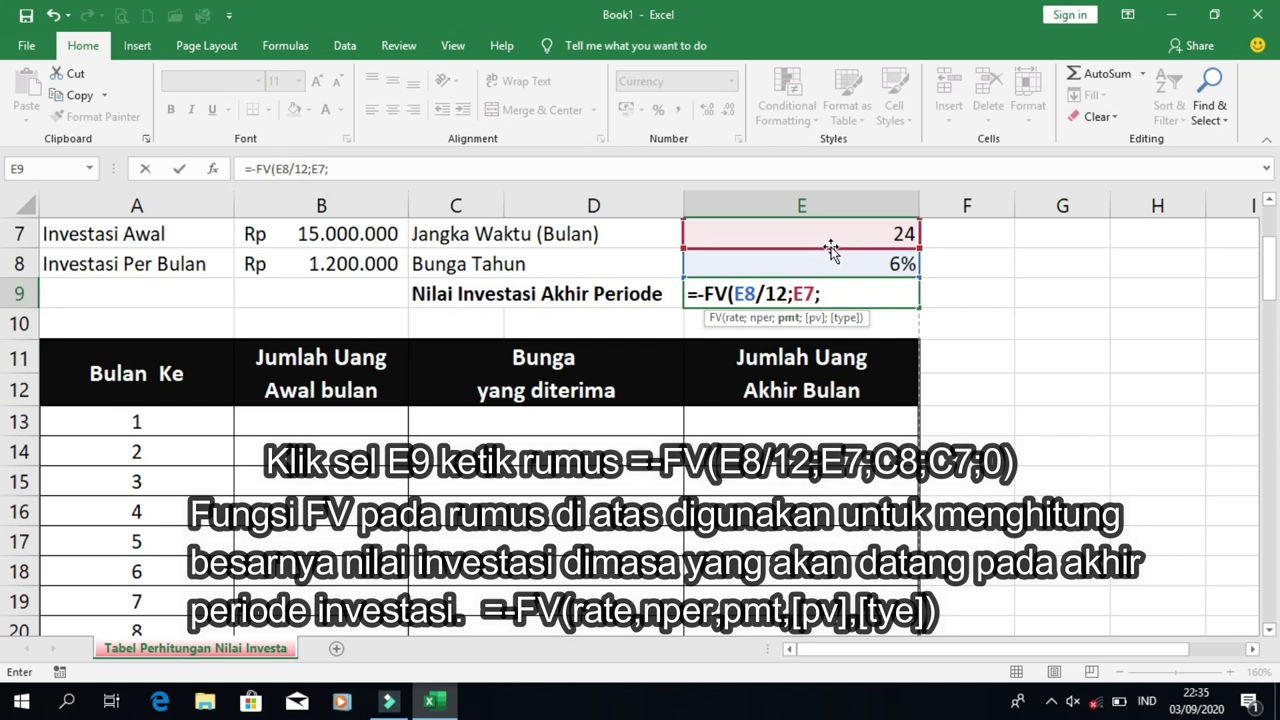
left_click(337, 265)
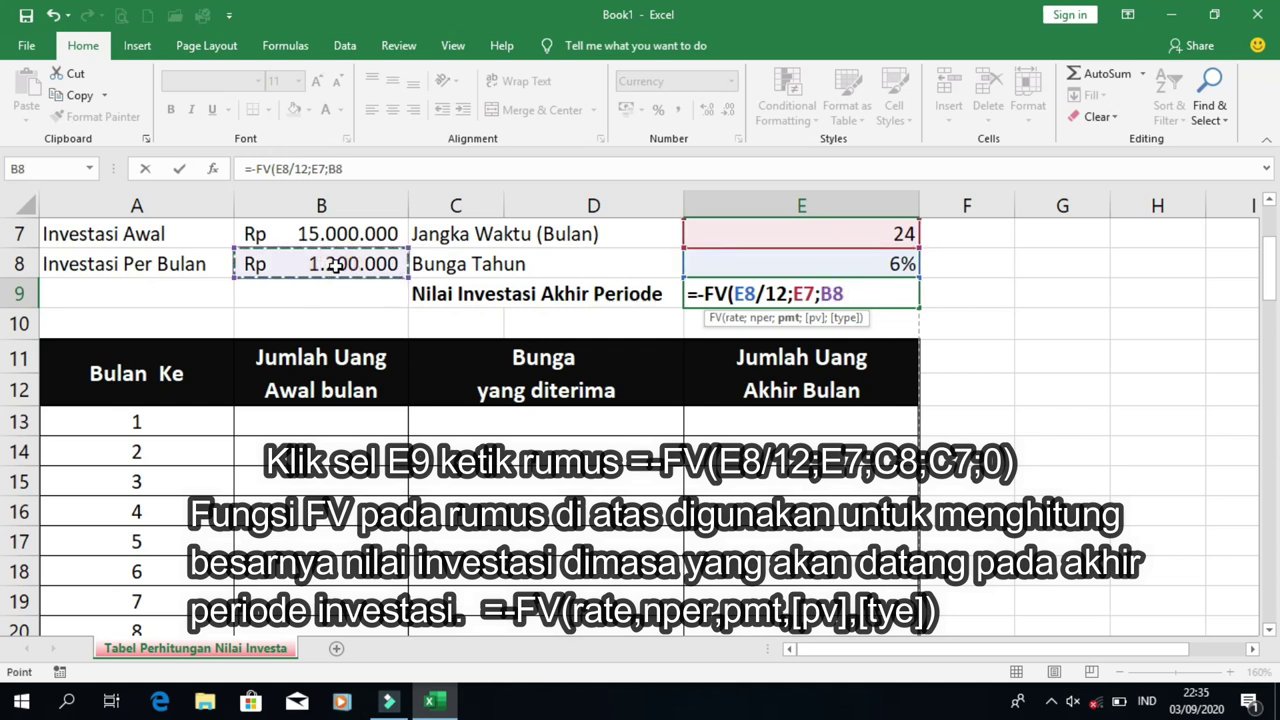
type(";")
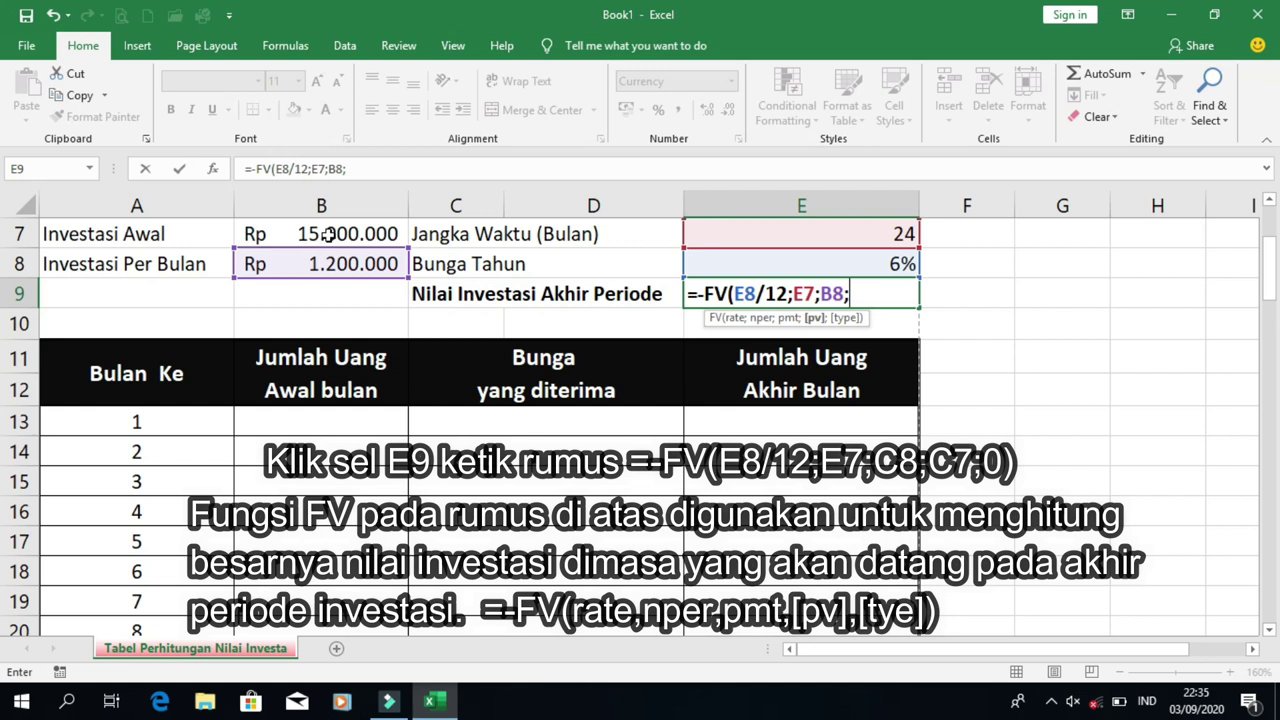
left_click(328, 233)
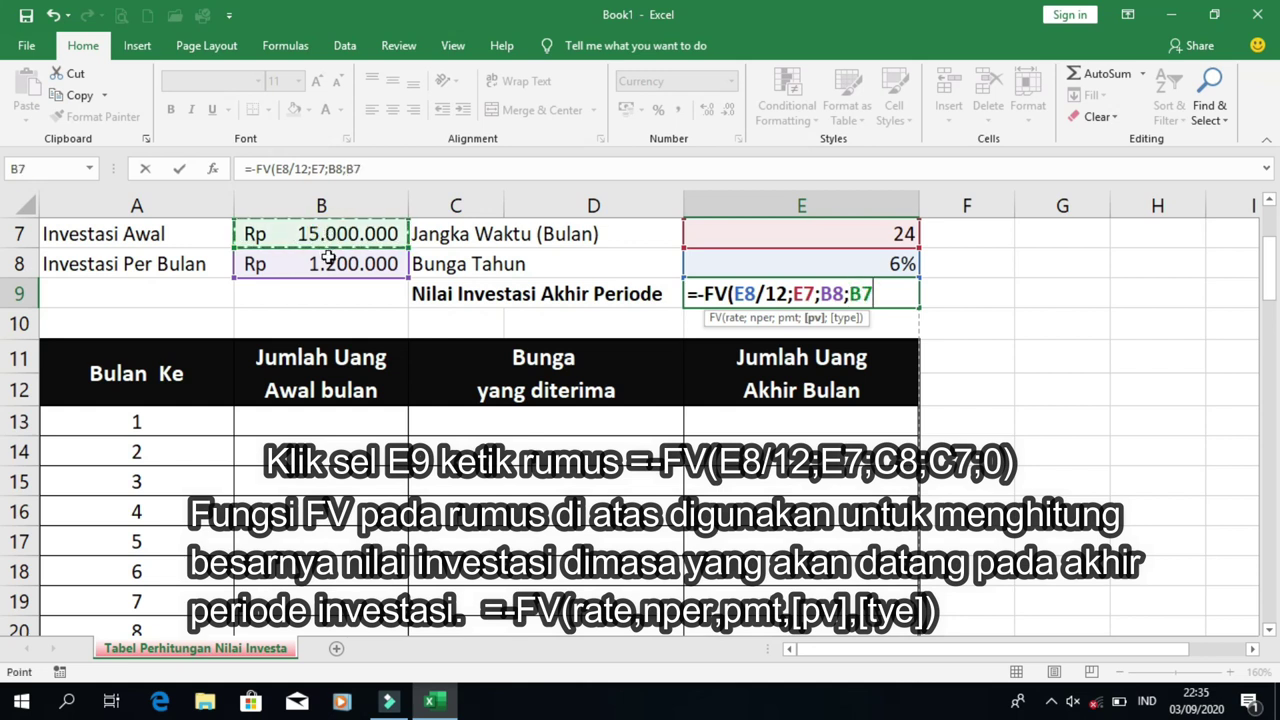
type(";")
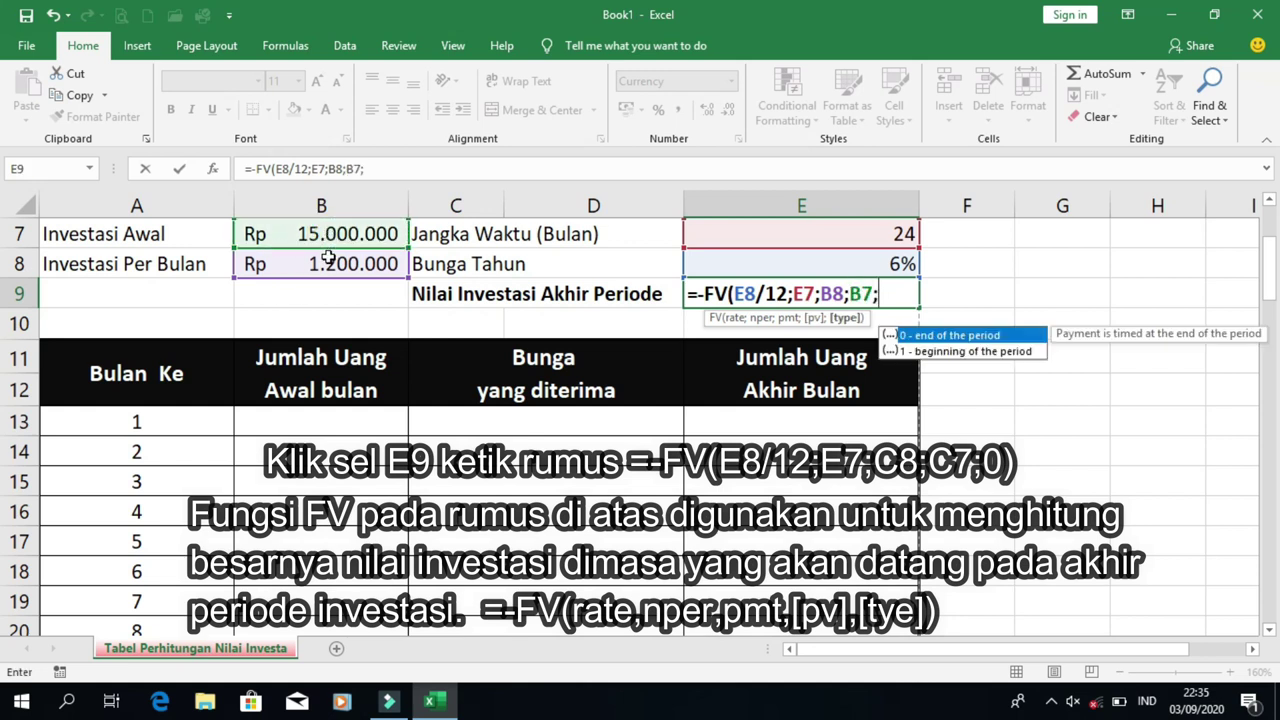
type("0")
type(")")
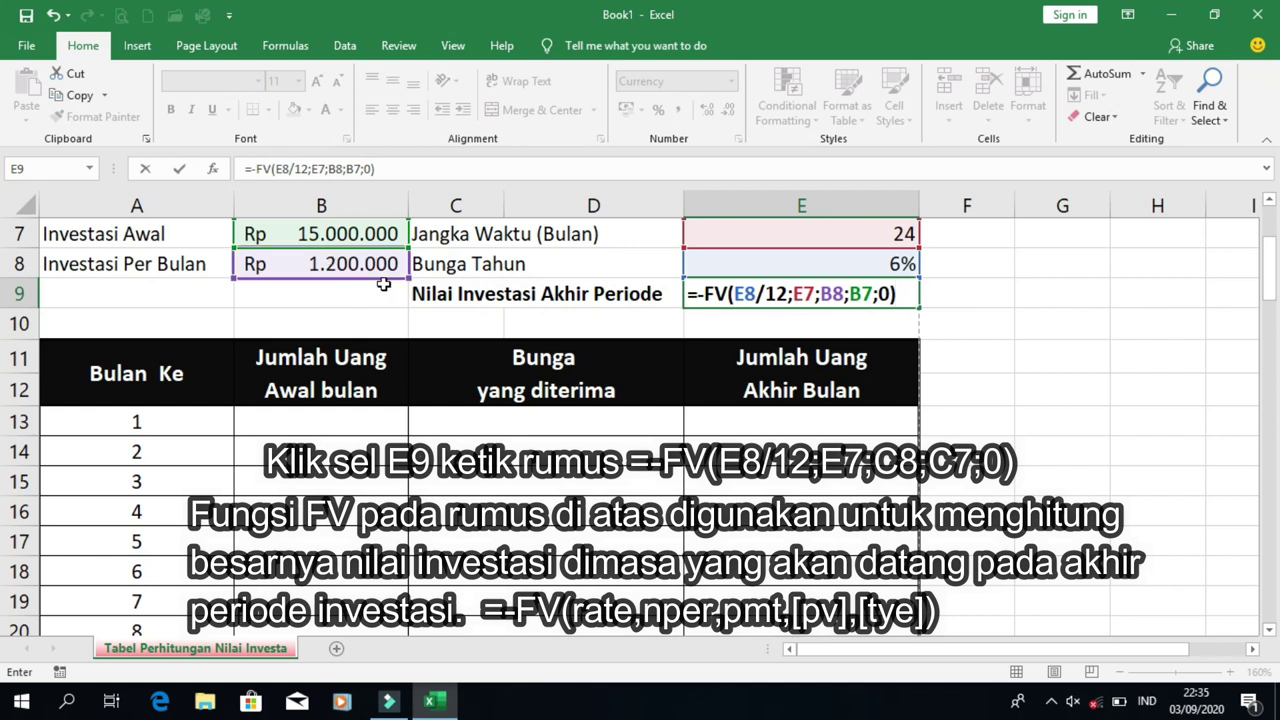
scroll(386, 288, "up", 1)
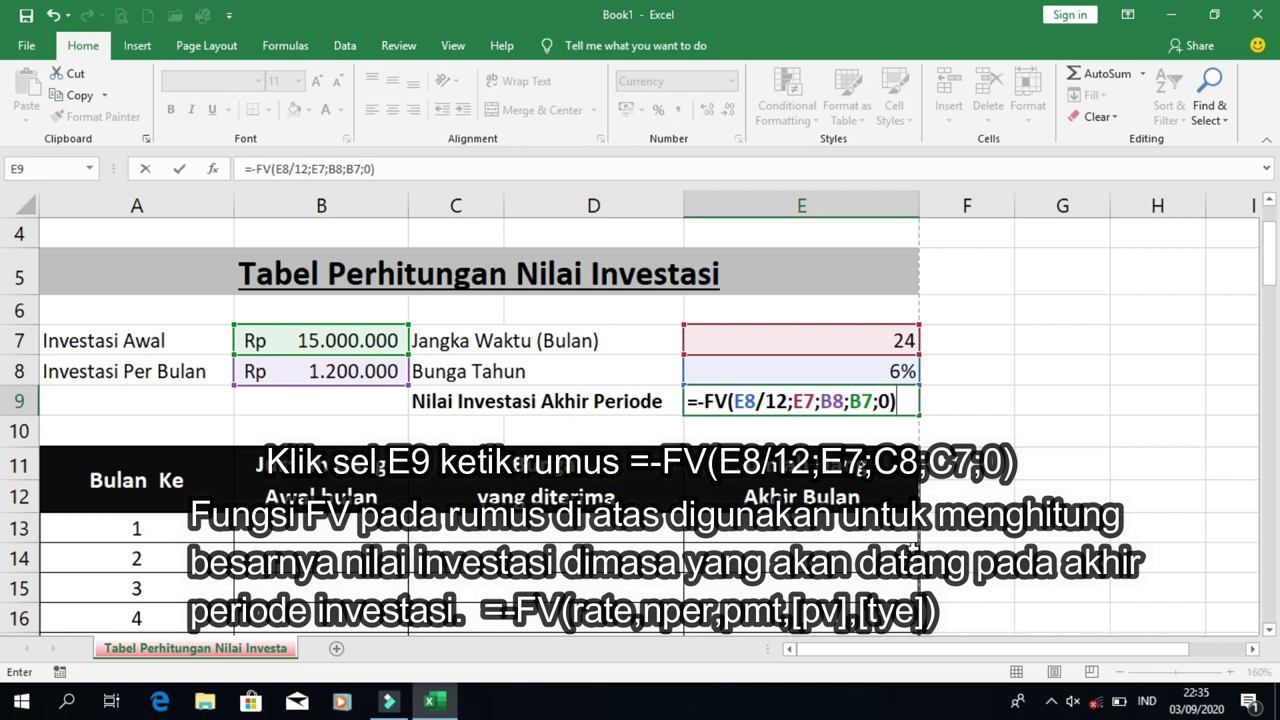
Commit E9's FV formula, showing Rp47.425.743, and review it in the formula bar
key("Return")
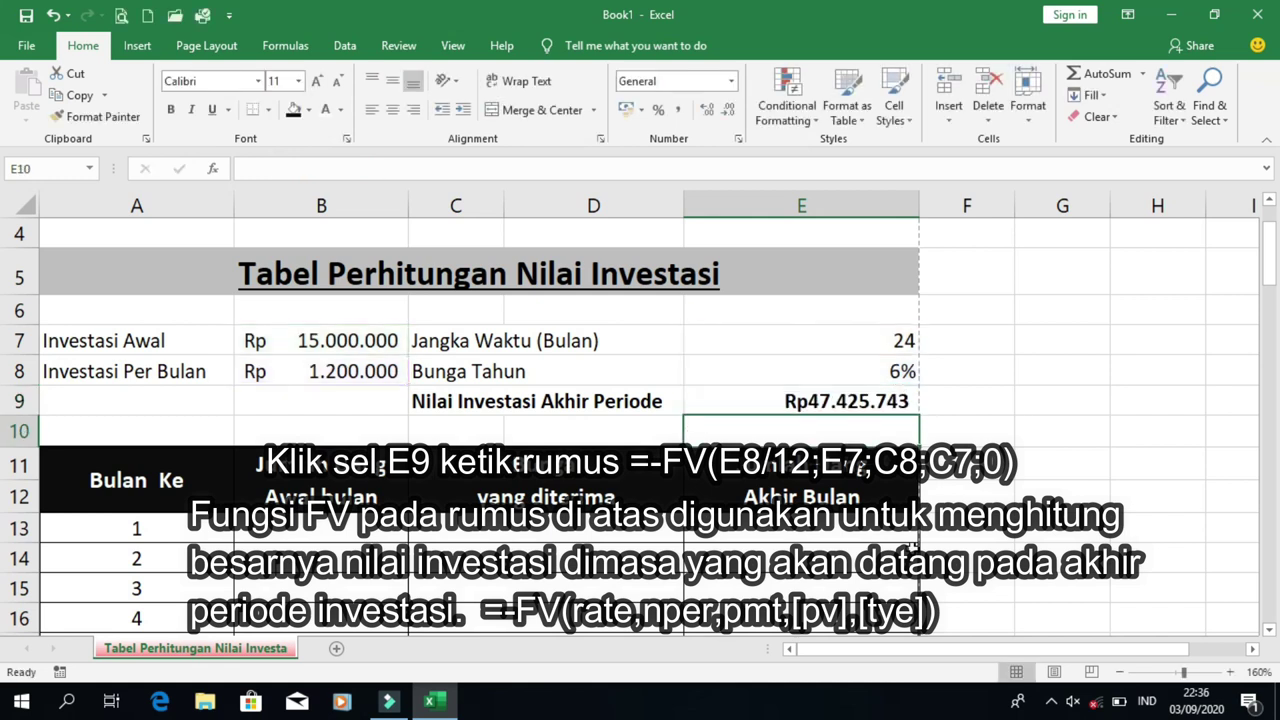
left_click(838, 403)
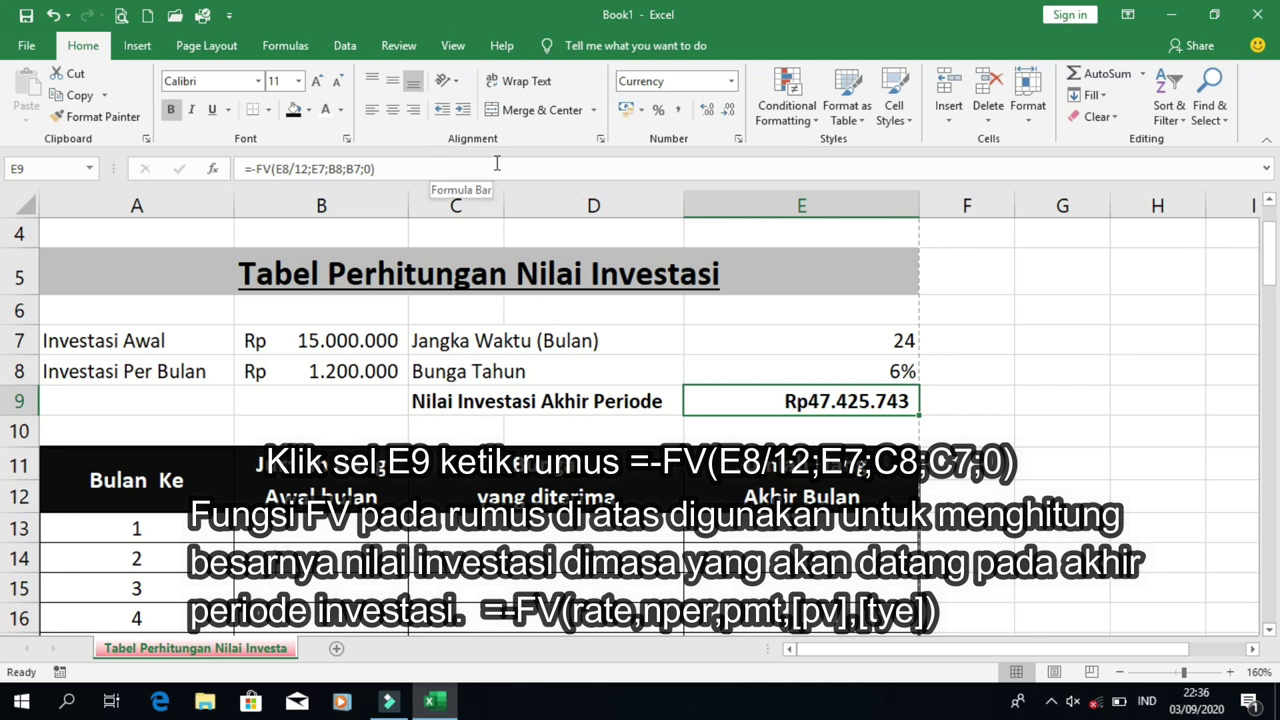
left_click(377, 168)
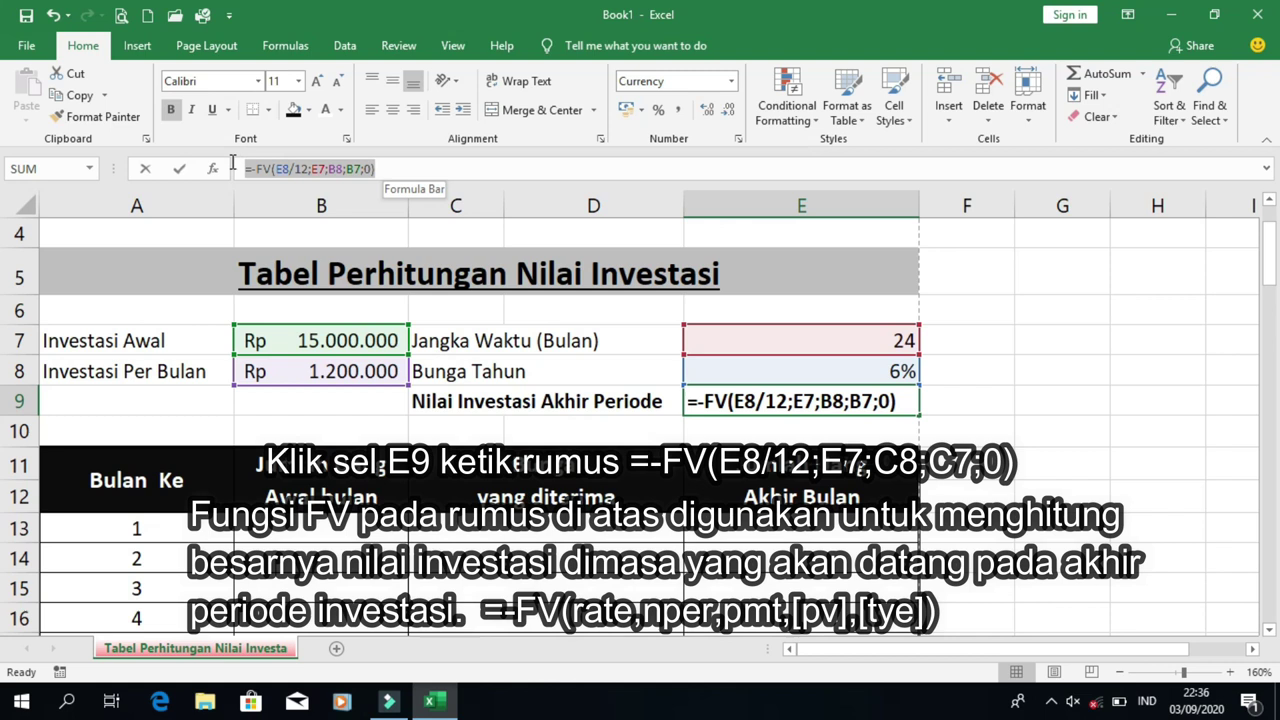
left_click(494, 170)
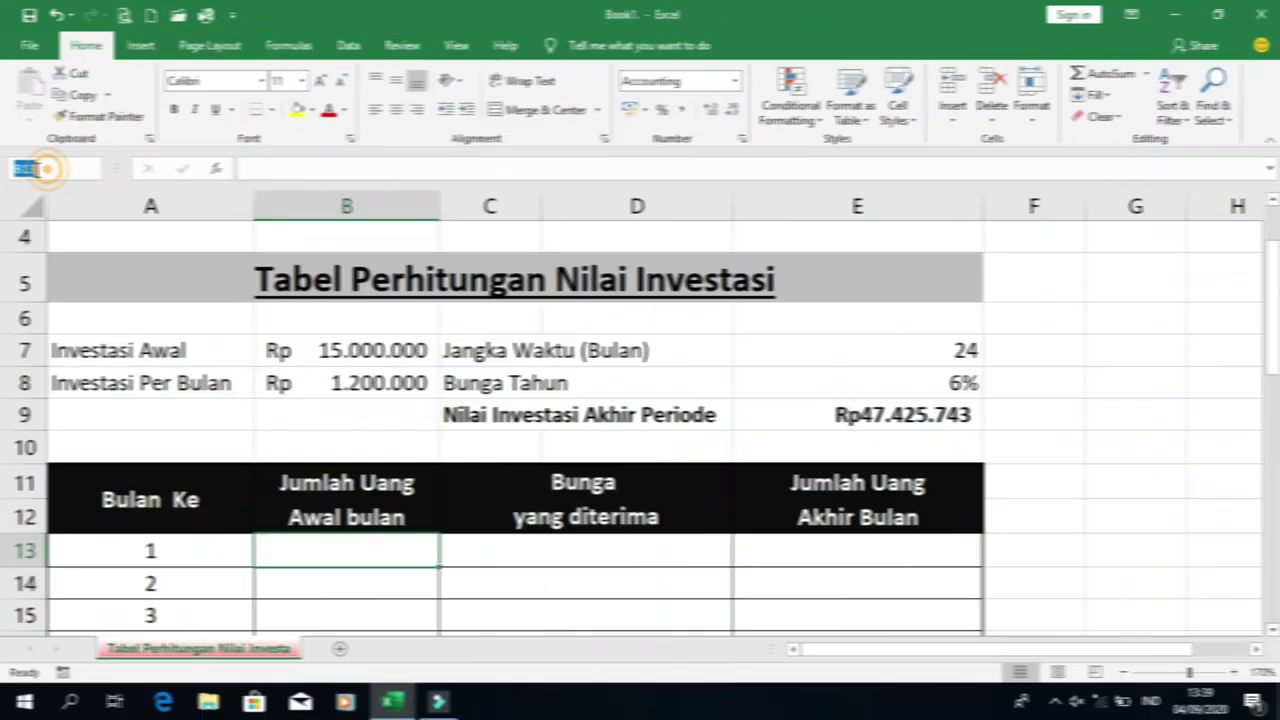
left_click(46, 168)
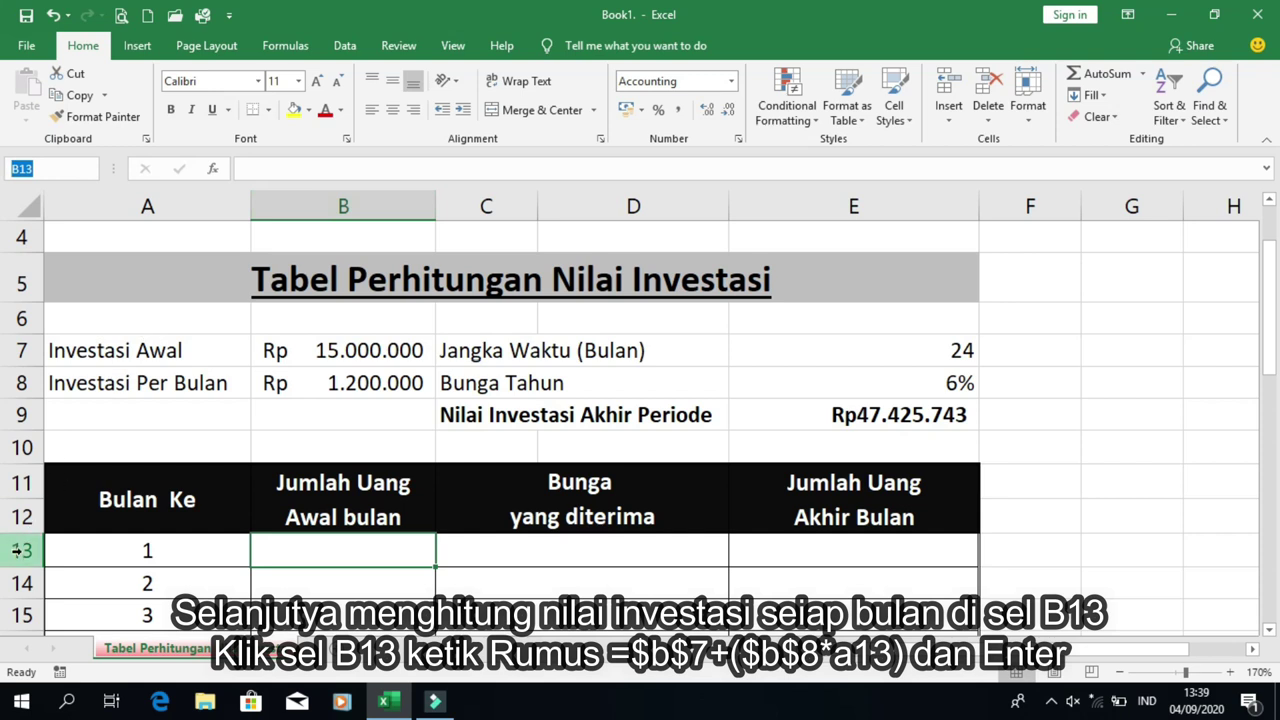
left_click(333, 205)
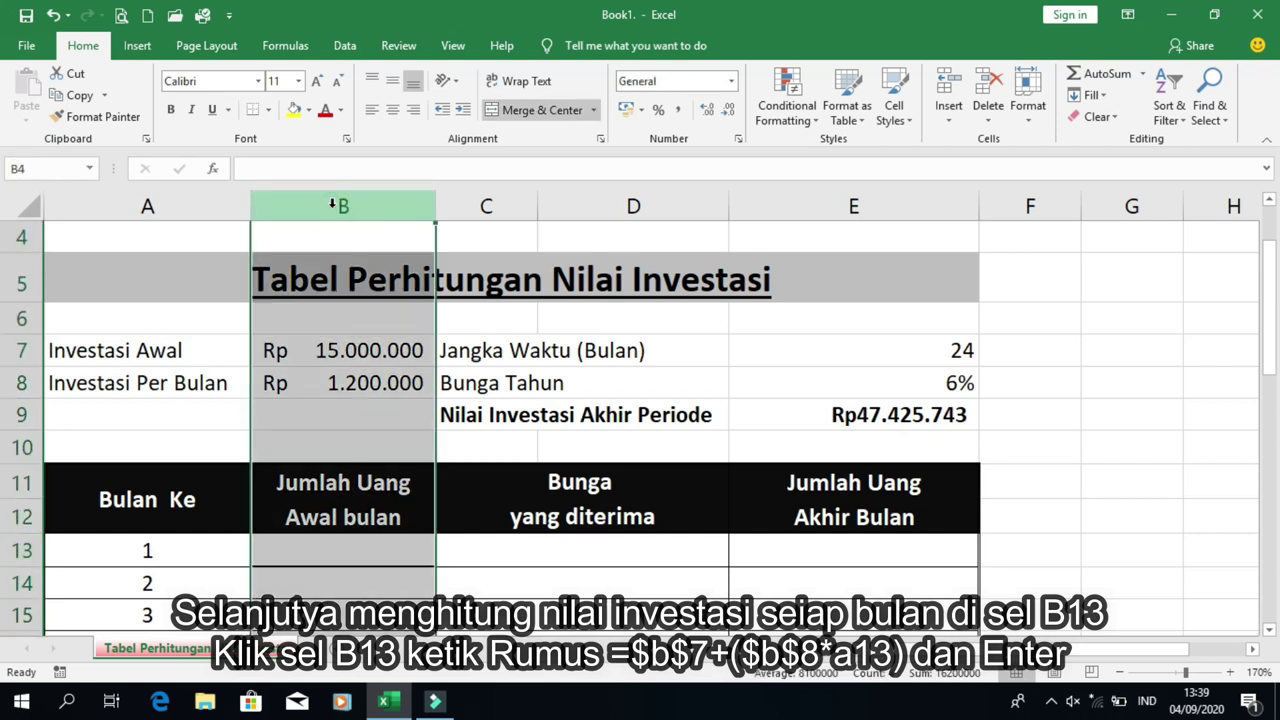
left_click(25, 549)
left_click(320, 549)
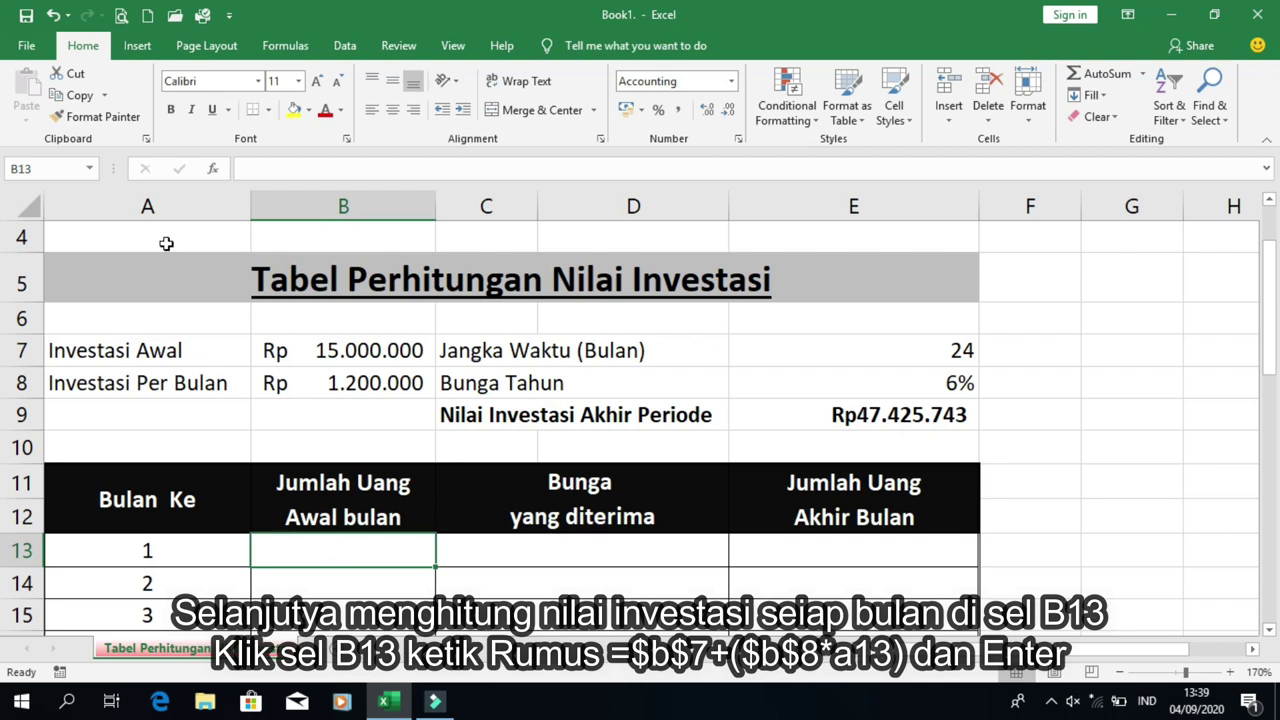
left_click(37, 162)
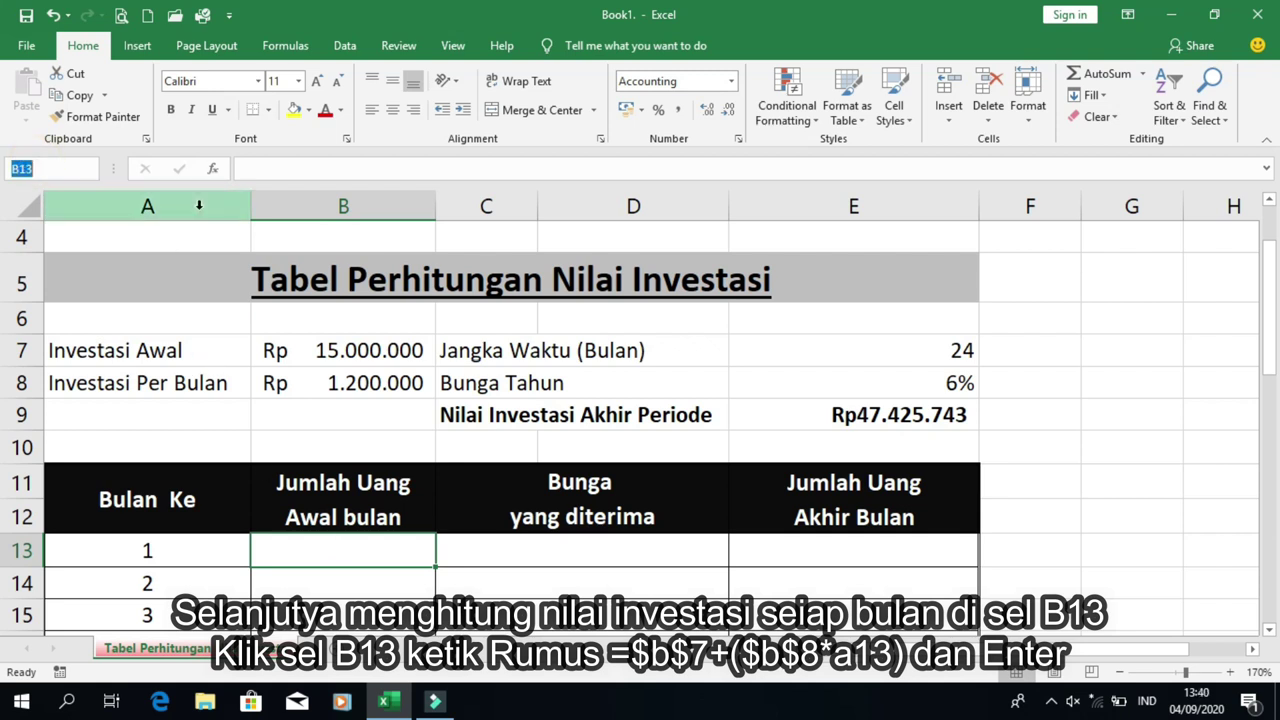
left_click(398, 552)
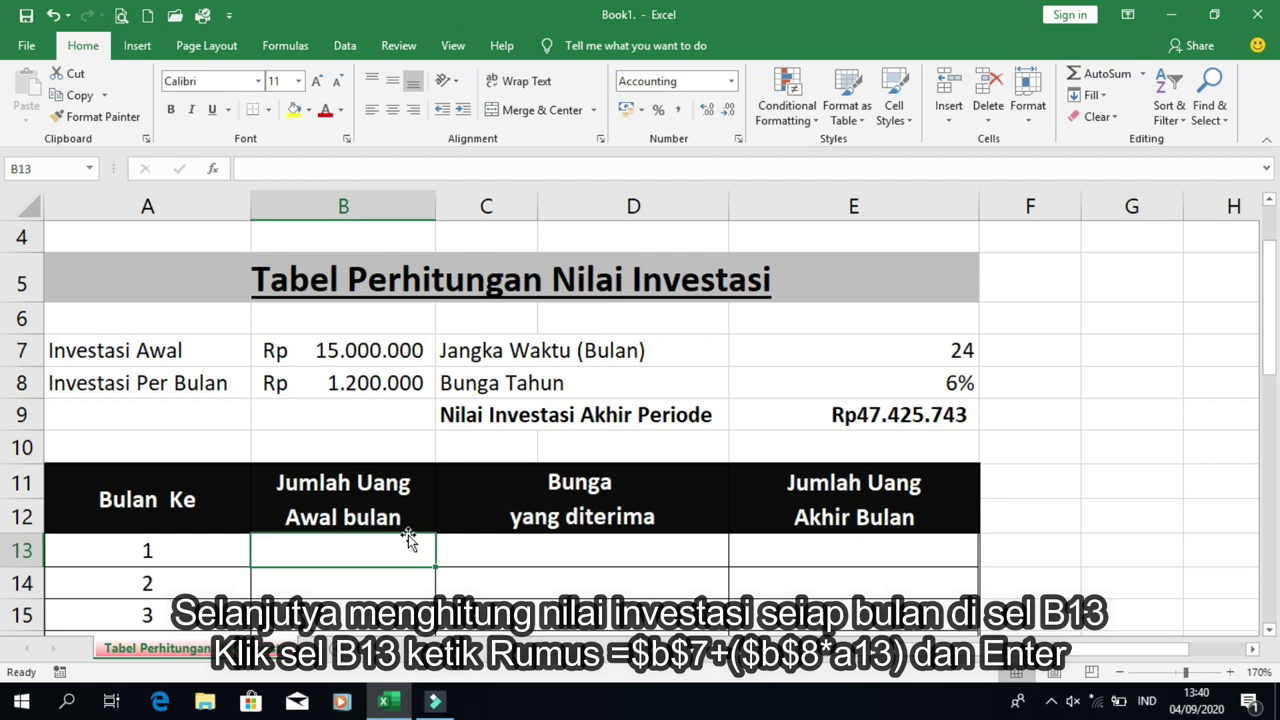
Enter =$b$7+($b$8*a13) in B13 for month 1's starting amount
type("=")
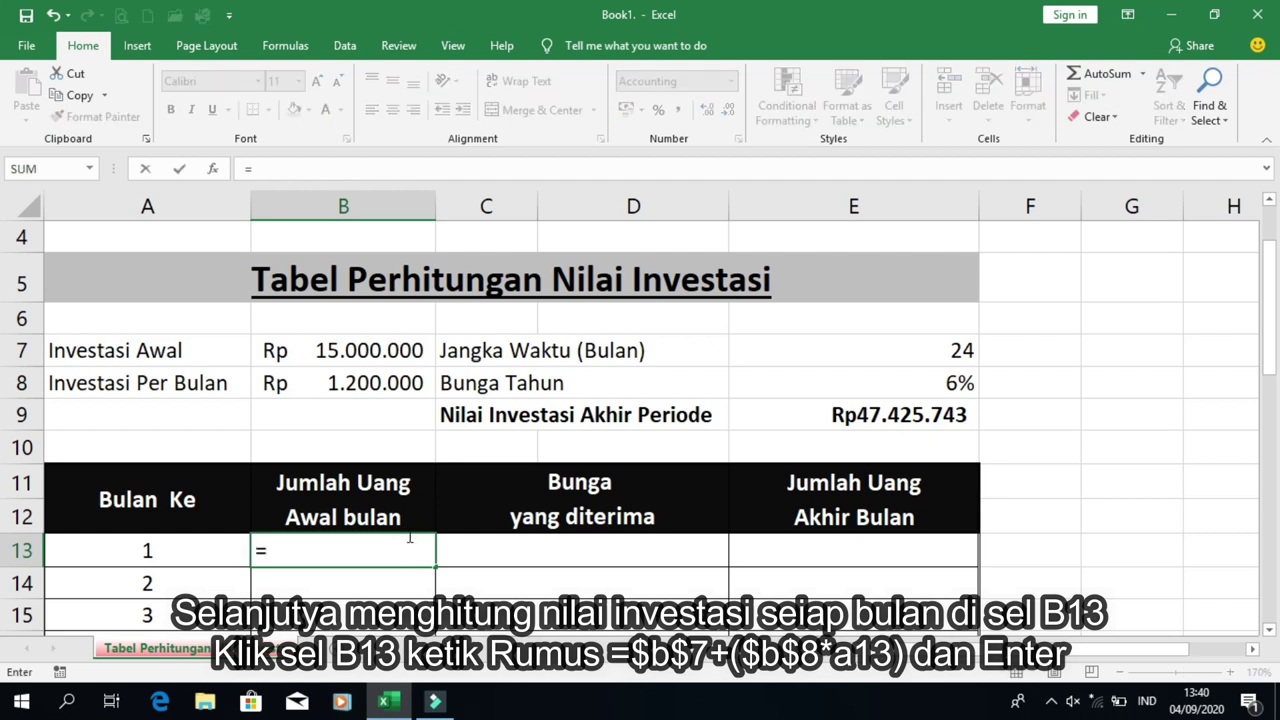
type("$")
type("b")
type("$")
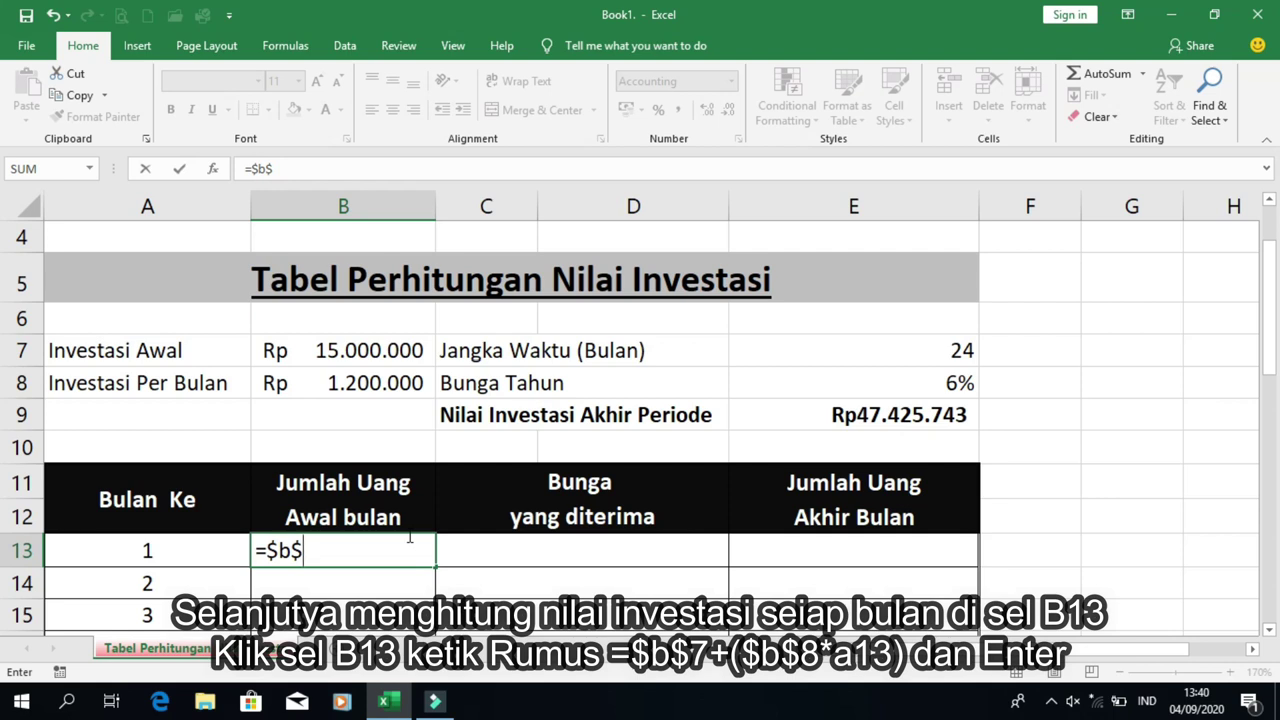
type("7")
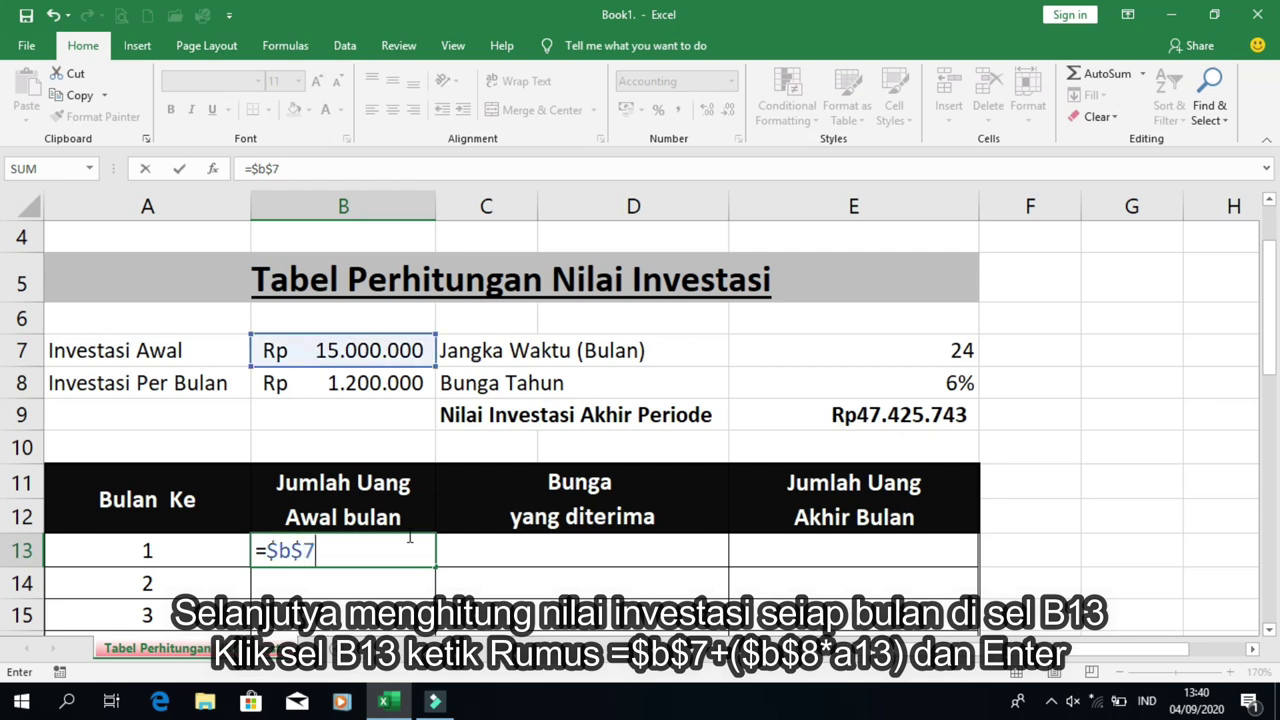
type("+(")
type("$b$")
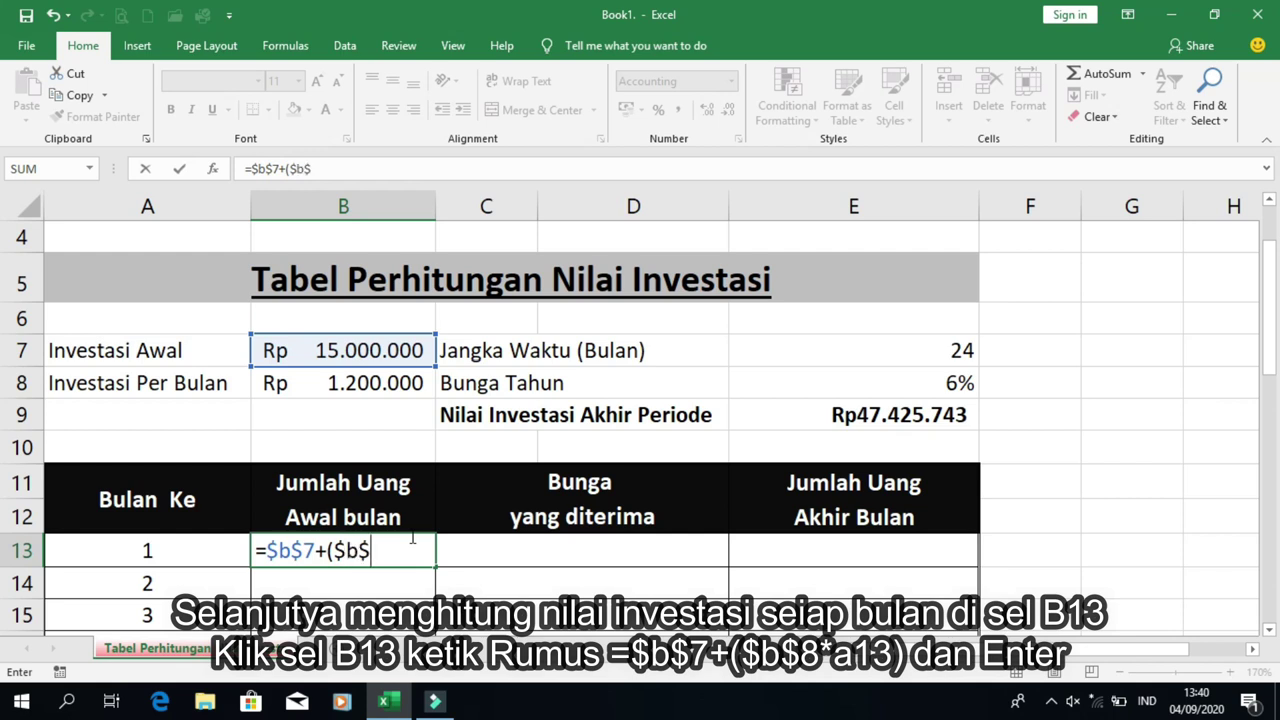
type("8")
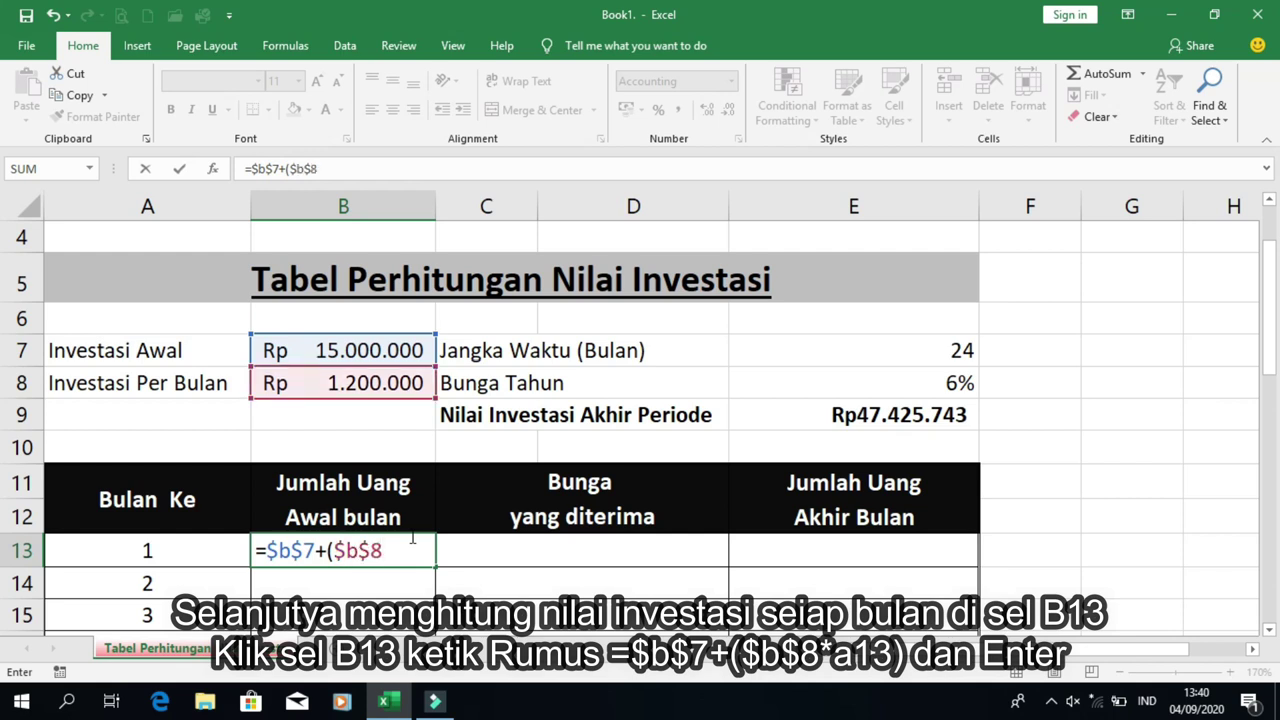
type("*")
type("a1")
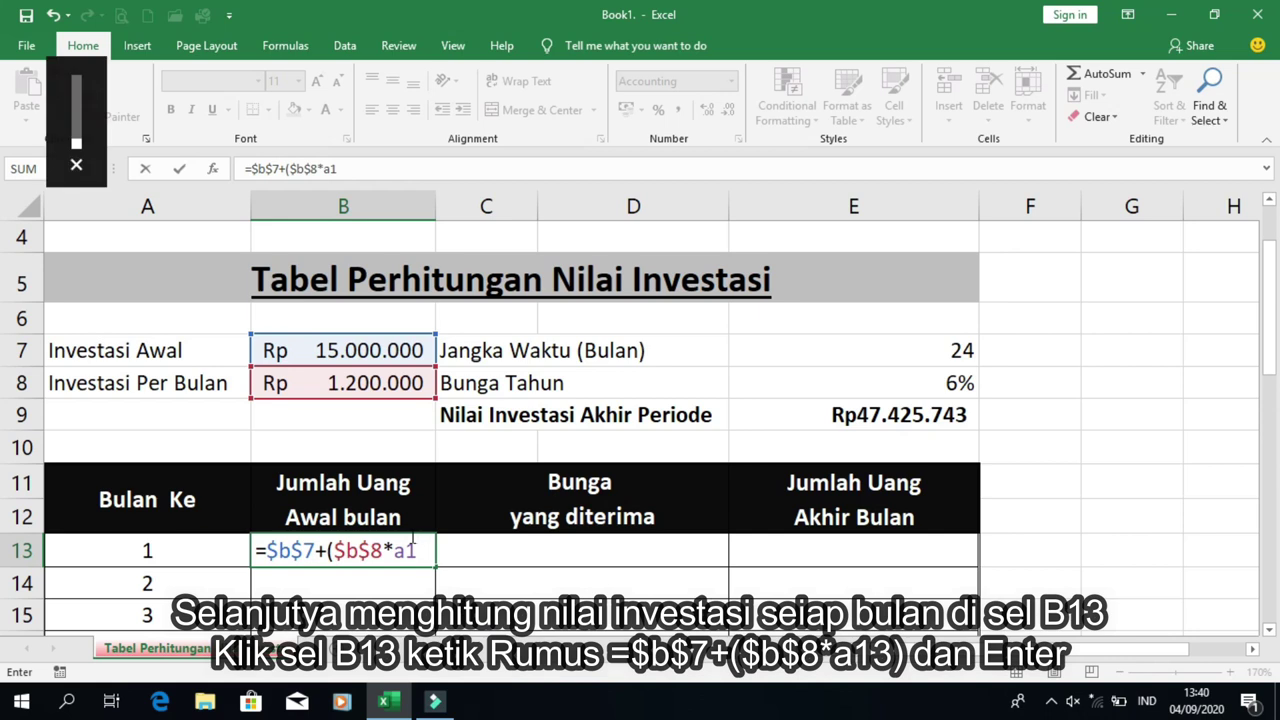
type("3")
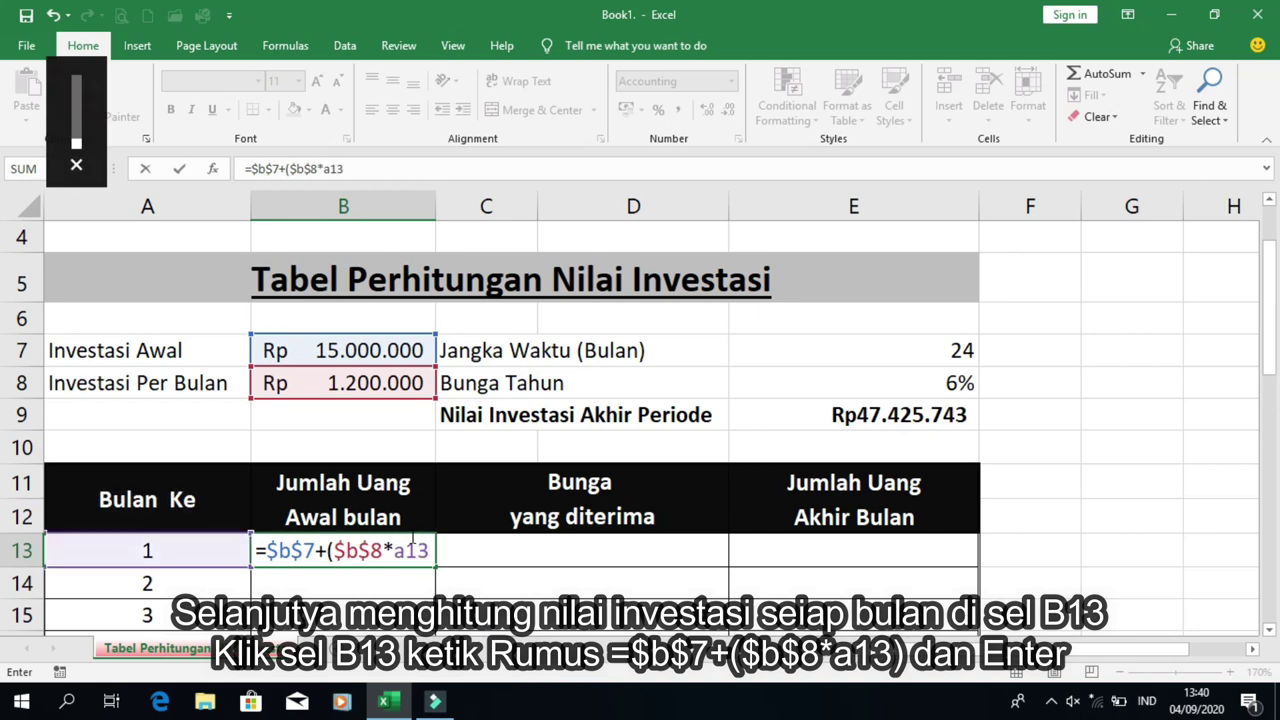
type(")")
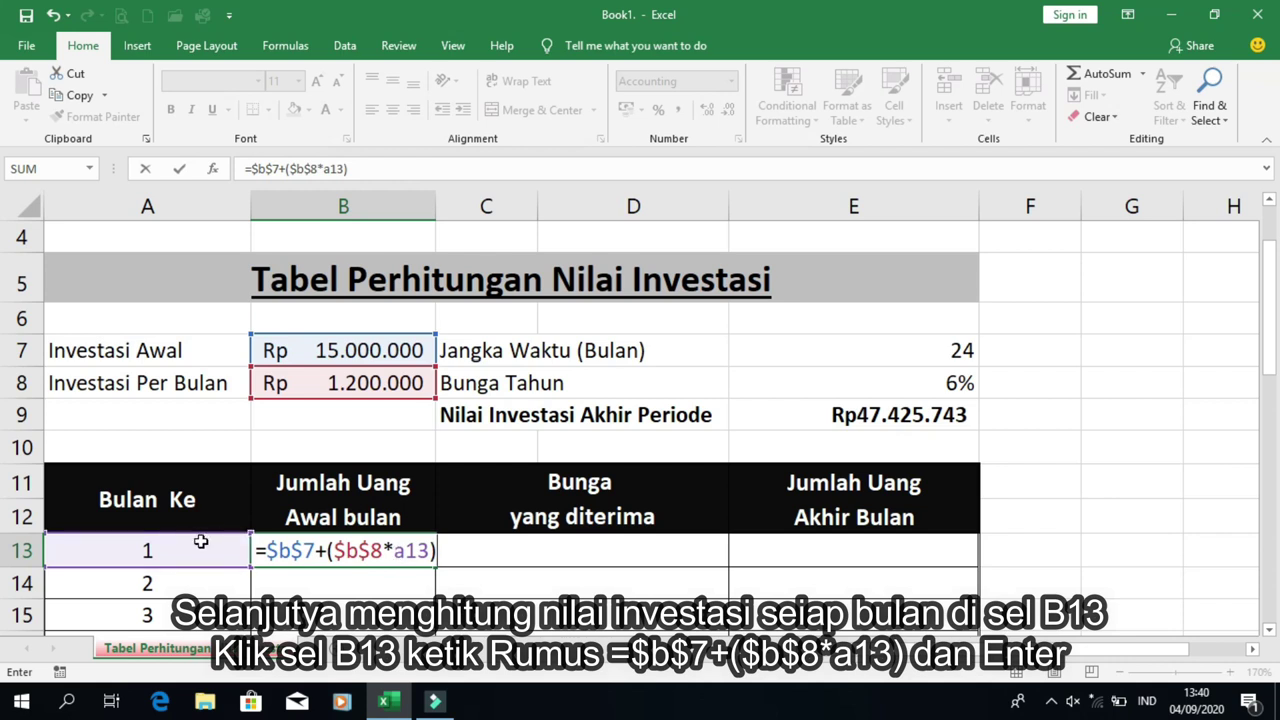
key("Return")
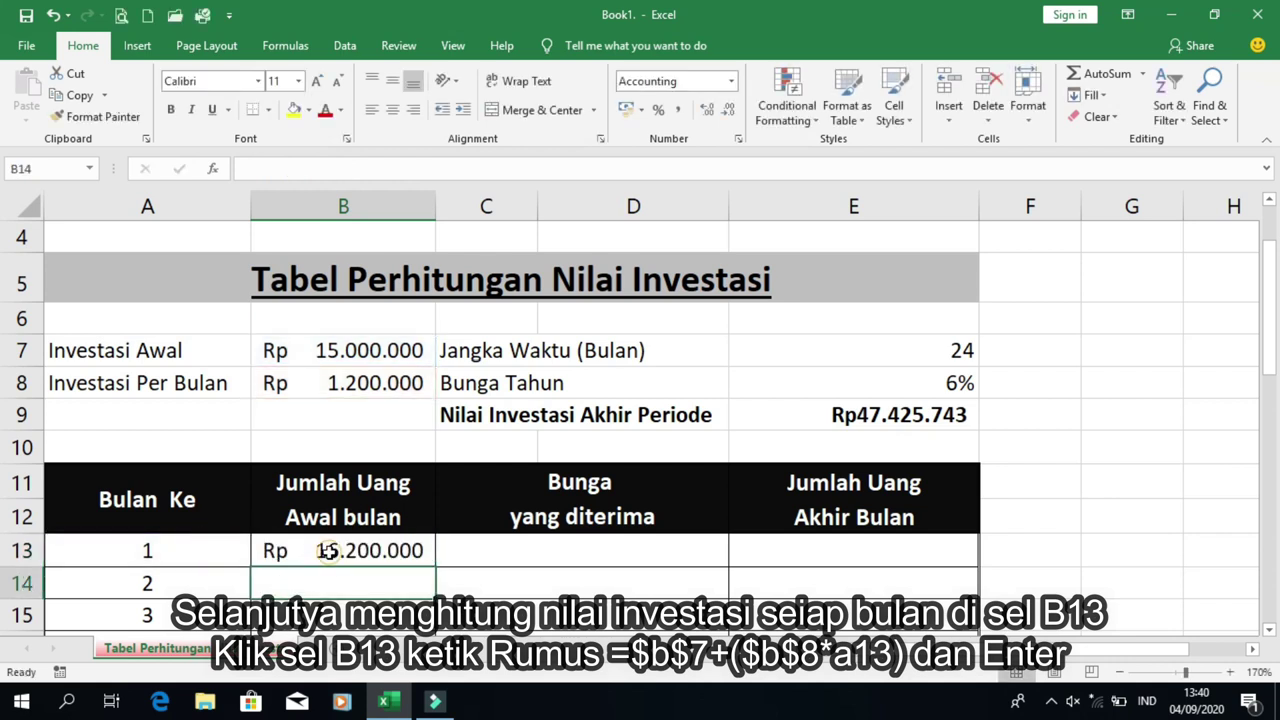
Reselect B13 and review its formula without changing it
left_click(377, 558)
scroll(379, 557, "down", 1)
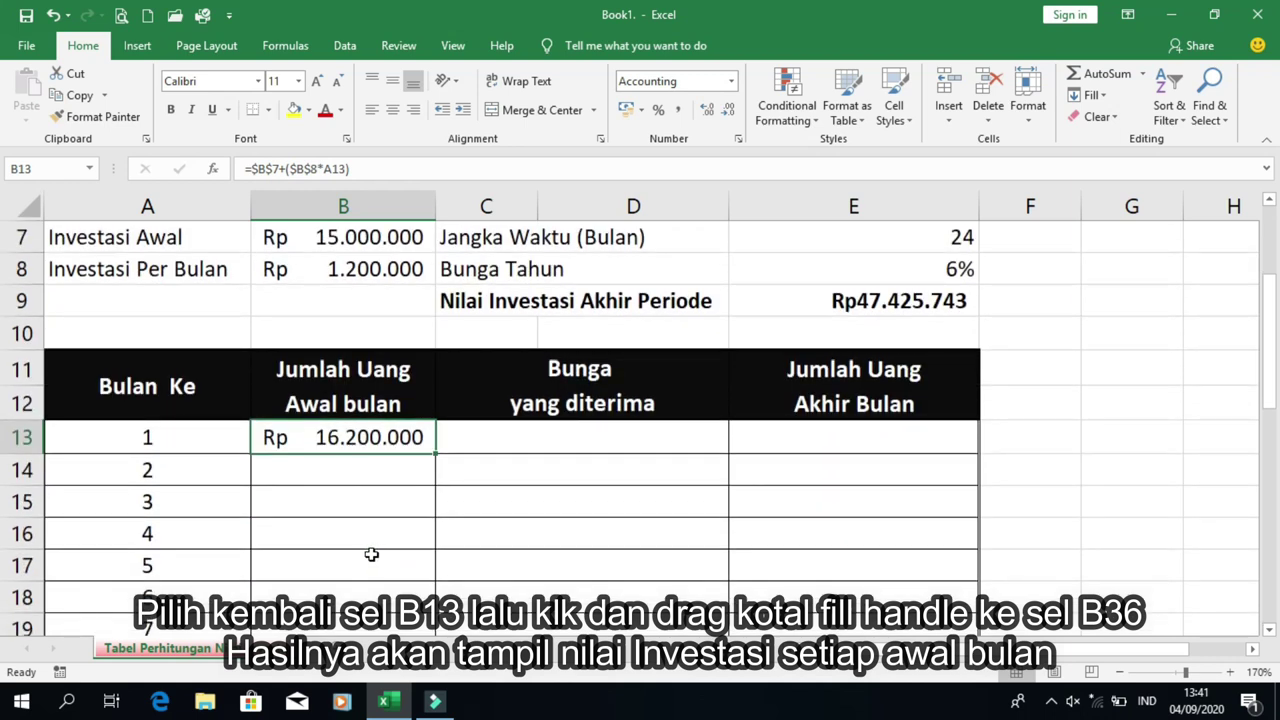
left_click(345, 438)
left_click(355, 168)
left_click_drag(355, 168, 246, 168)
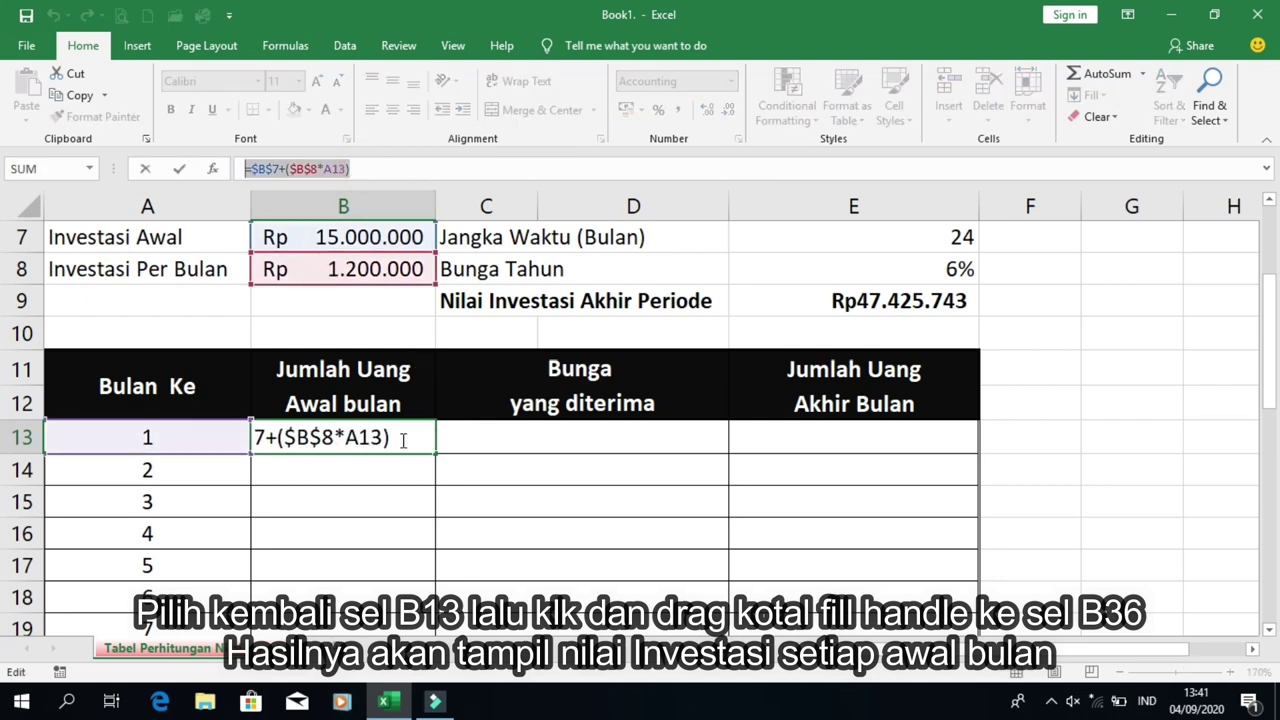
left_click(403, 440)
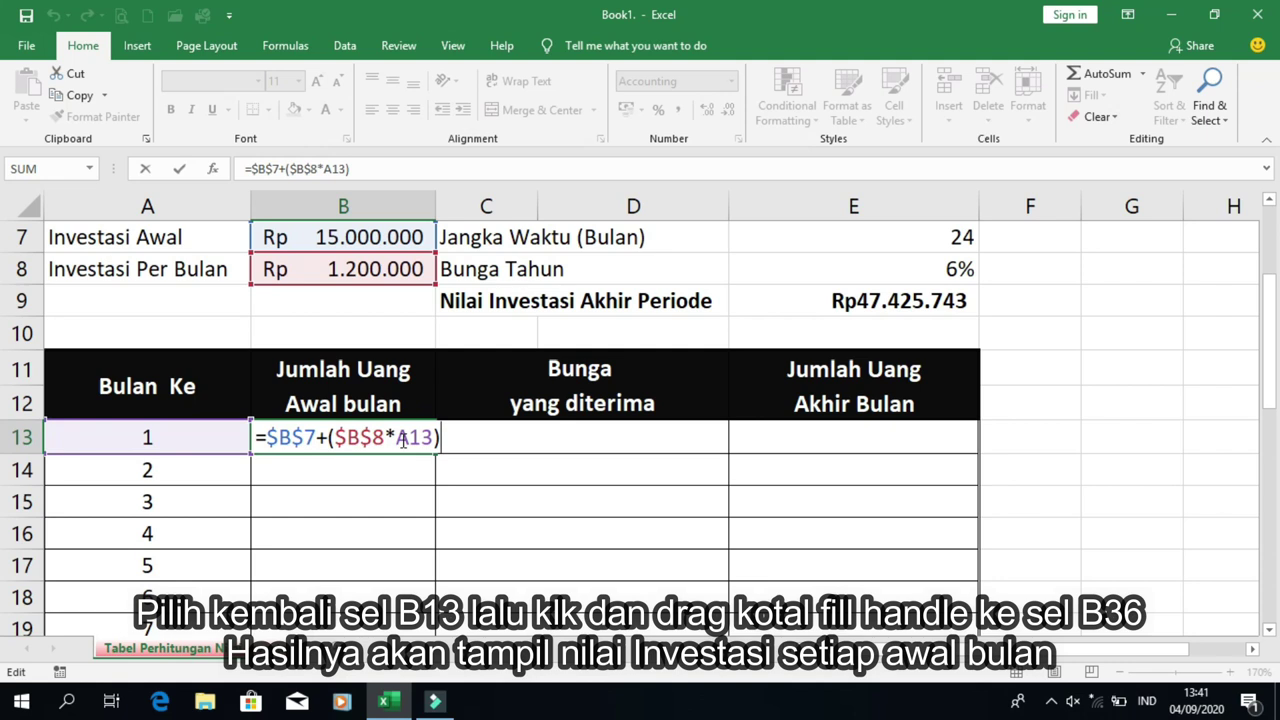
key("Return")
Fill B13's formula down to B36, ending at Rp 43.800.000, and check B36
left_click(403, 440)
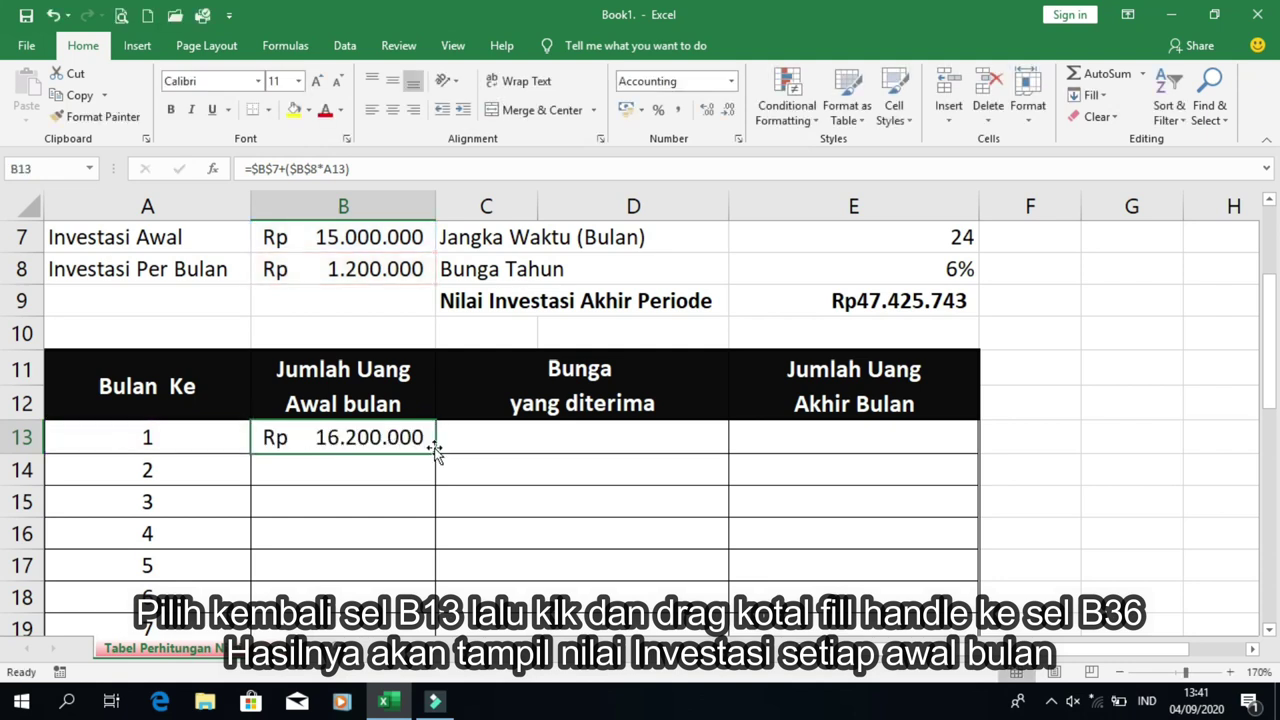
mouse_move(437, 452)
left_mouse_down()
mouse_move(436, 637)
mouse_move(428, 570)
left_mouse_up()
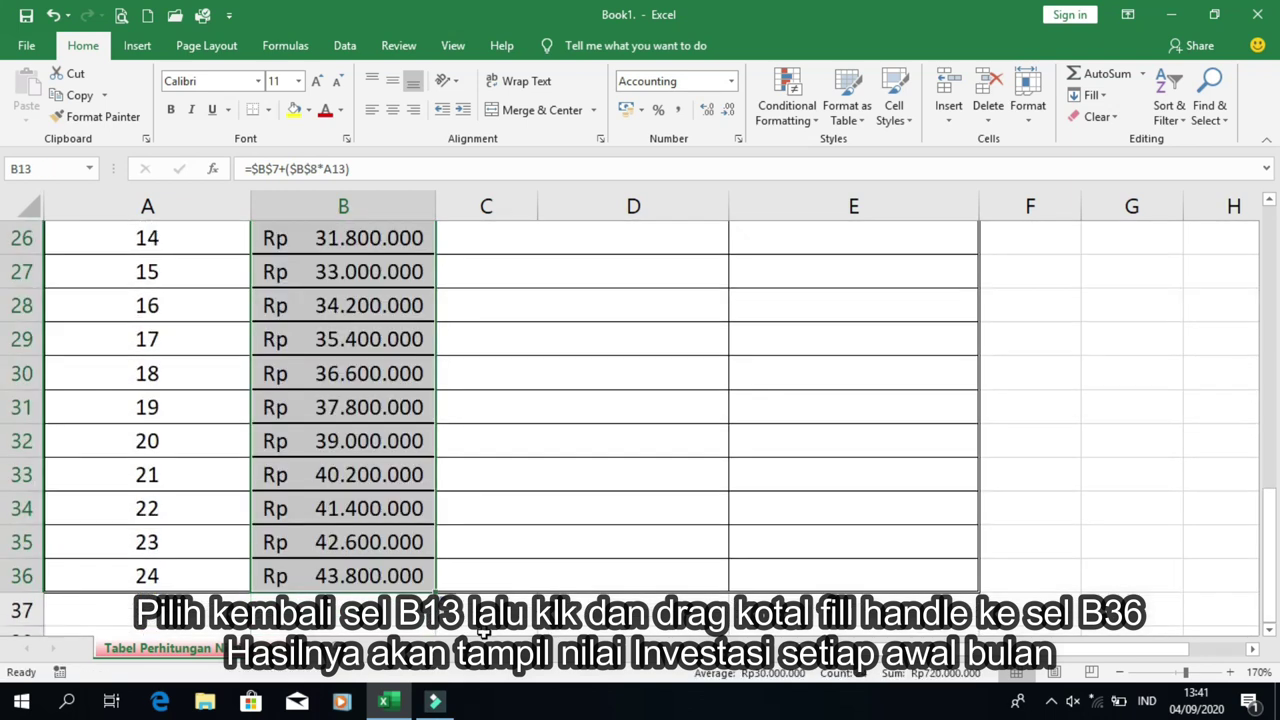
left_click(529, 575)
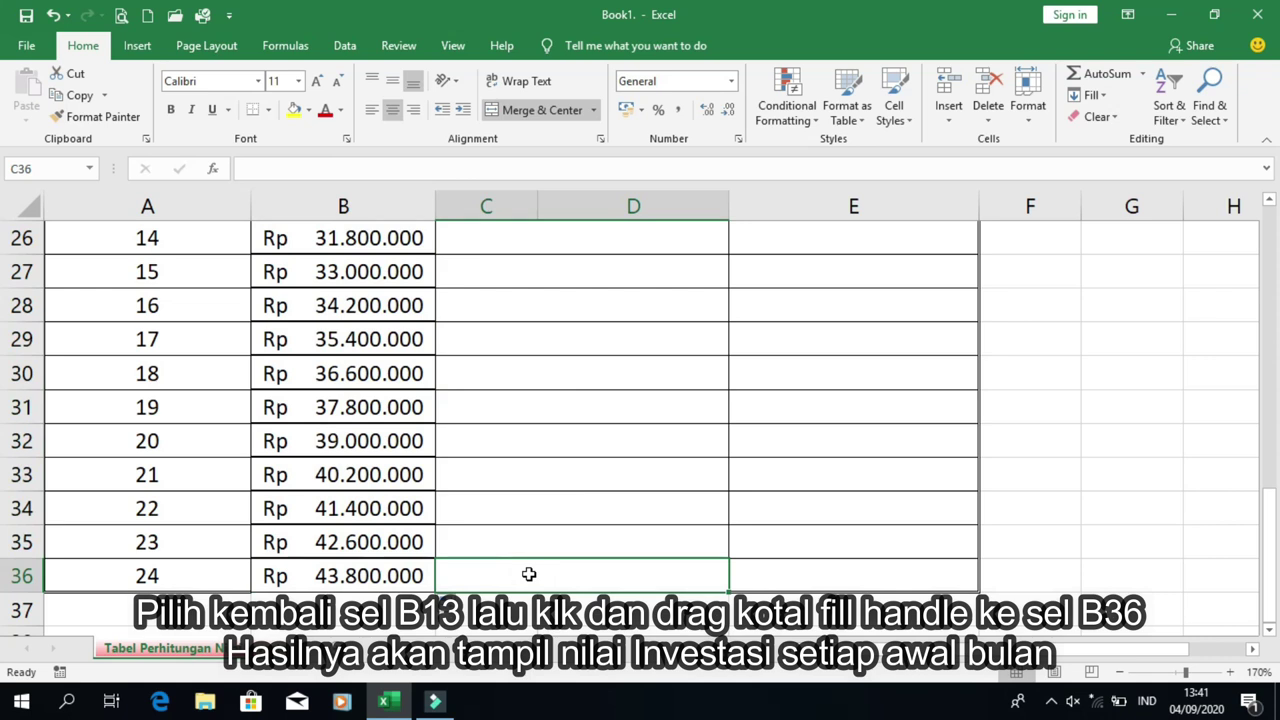
left_click(384, 588)
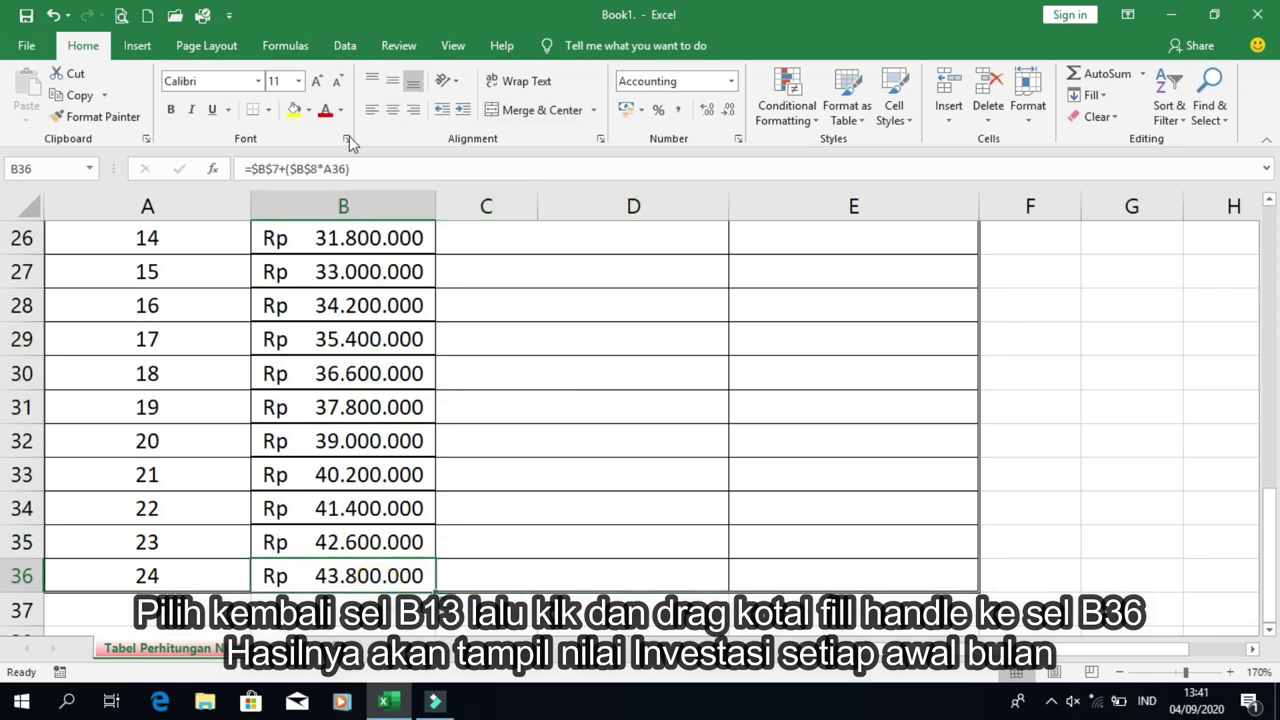
left_click(268, 110)
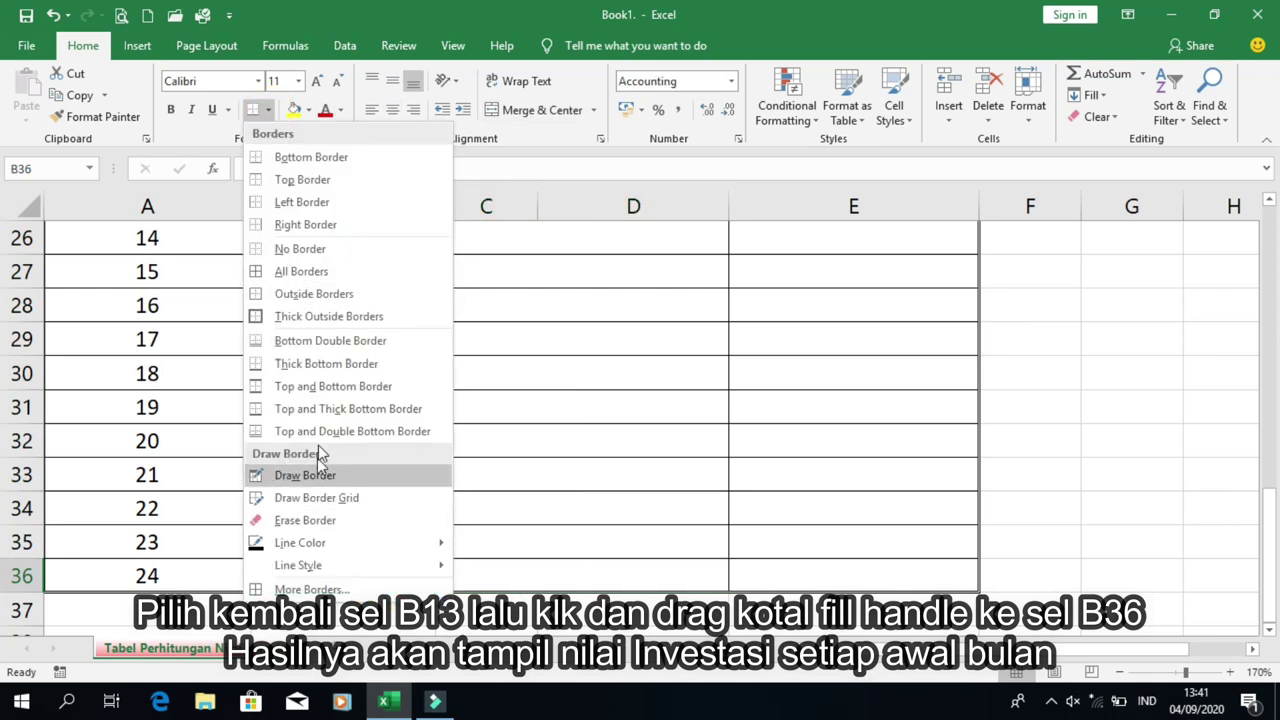
left_click(325, 340)
left_click(532, 472)
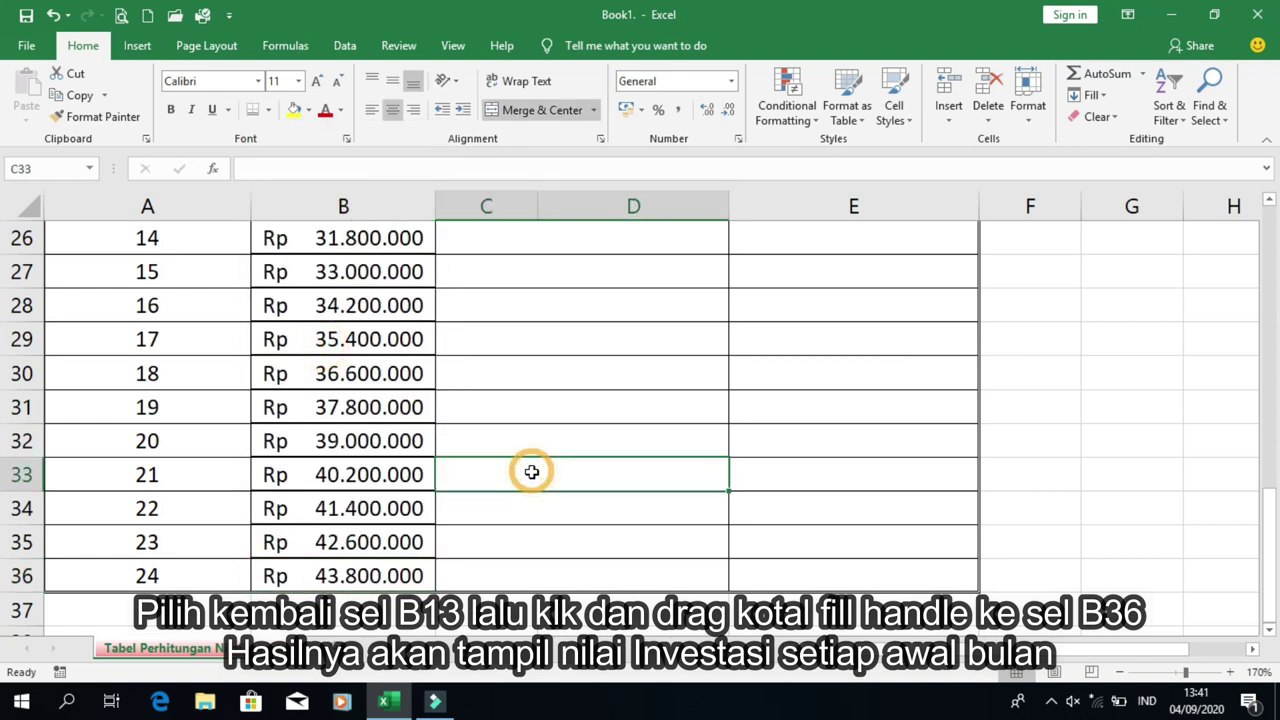
scroll(537, 493, "up", 2)
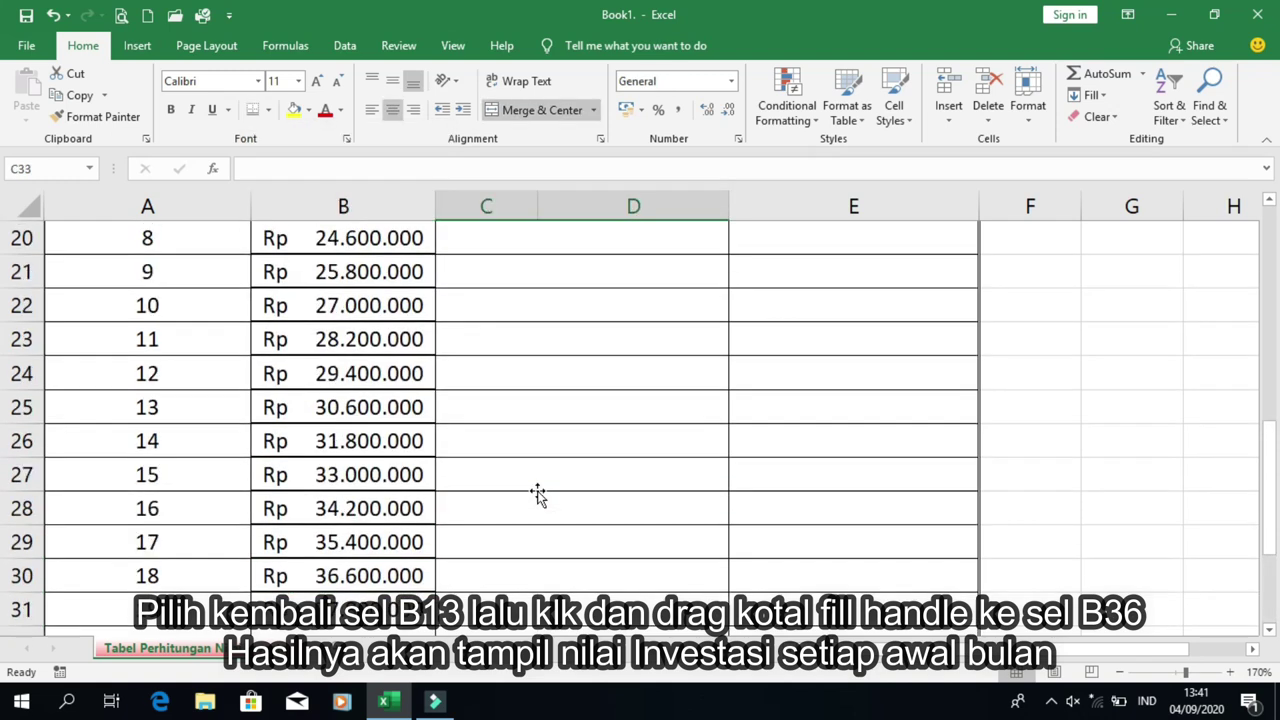
scroll(537, 493, "up", 2)
scroll(537, 493, "up", 2)
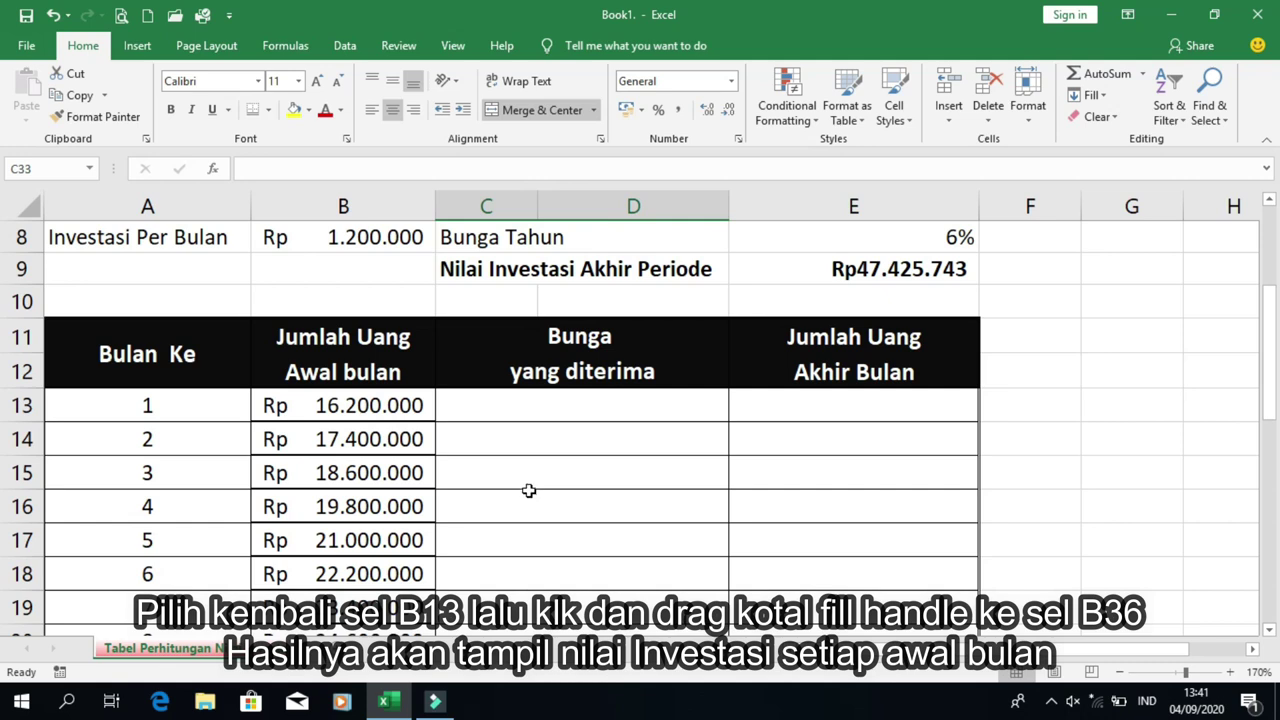
scroll(515, 466, "down", 1)
scroll(515, 466, "down", 1)
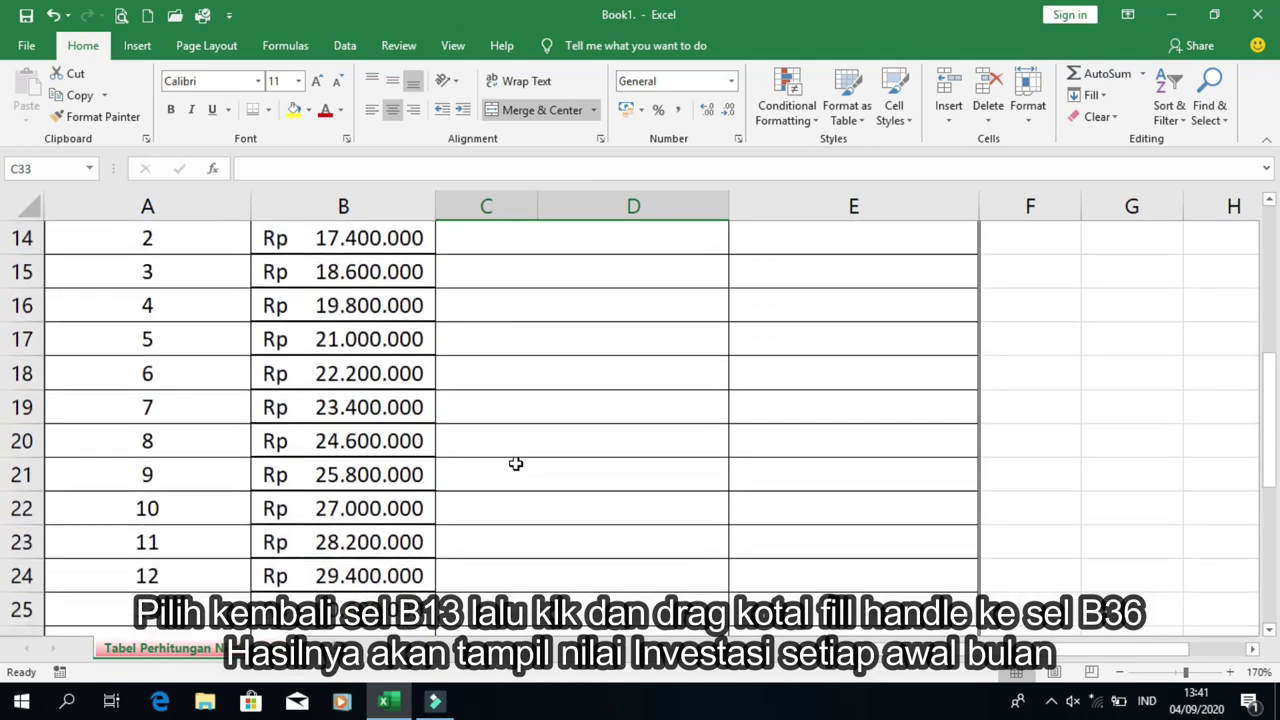
scroll(513, 463, "down", 1)
scroll(511, 460, "down", 1)
scroll(509, 457, "down", 1)
scroll(509, 457, "down", 1)
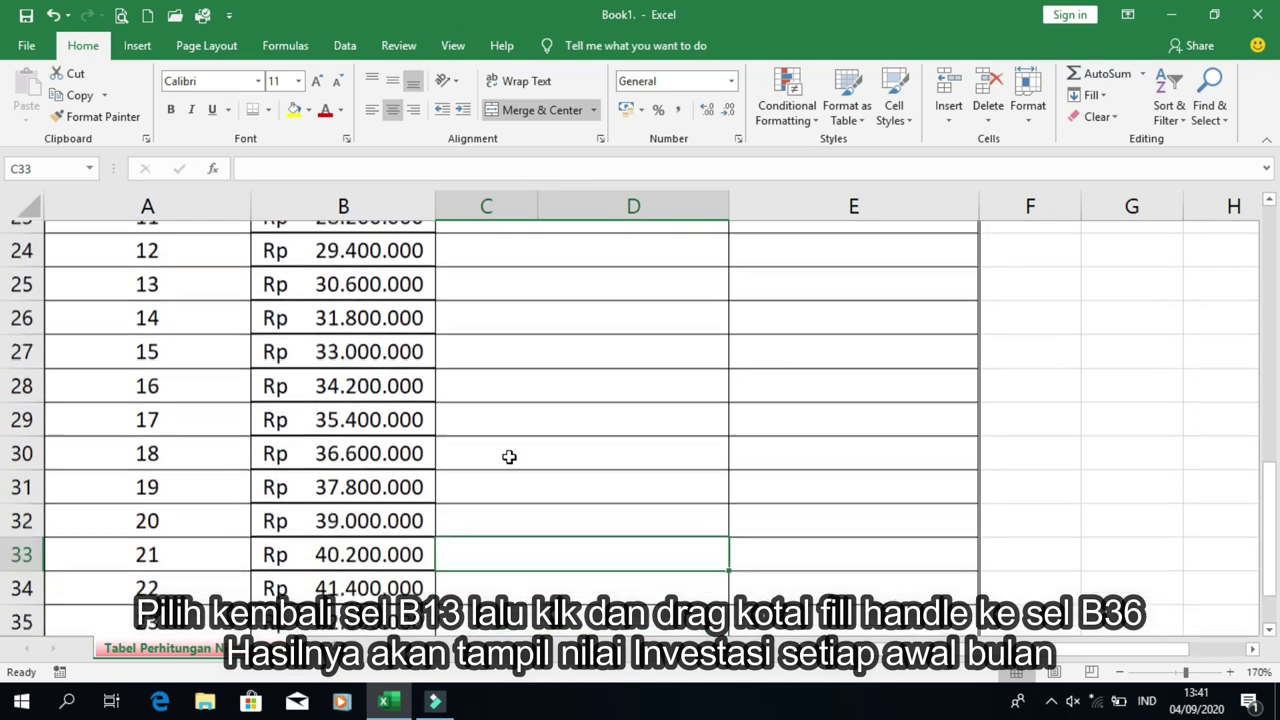
scroll(510, 460, "up", 4)
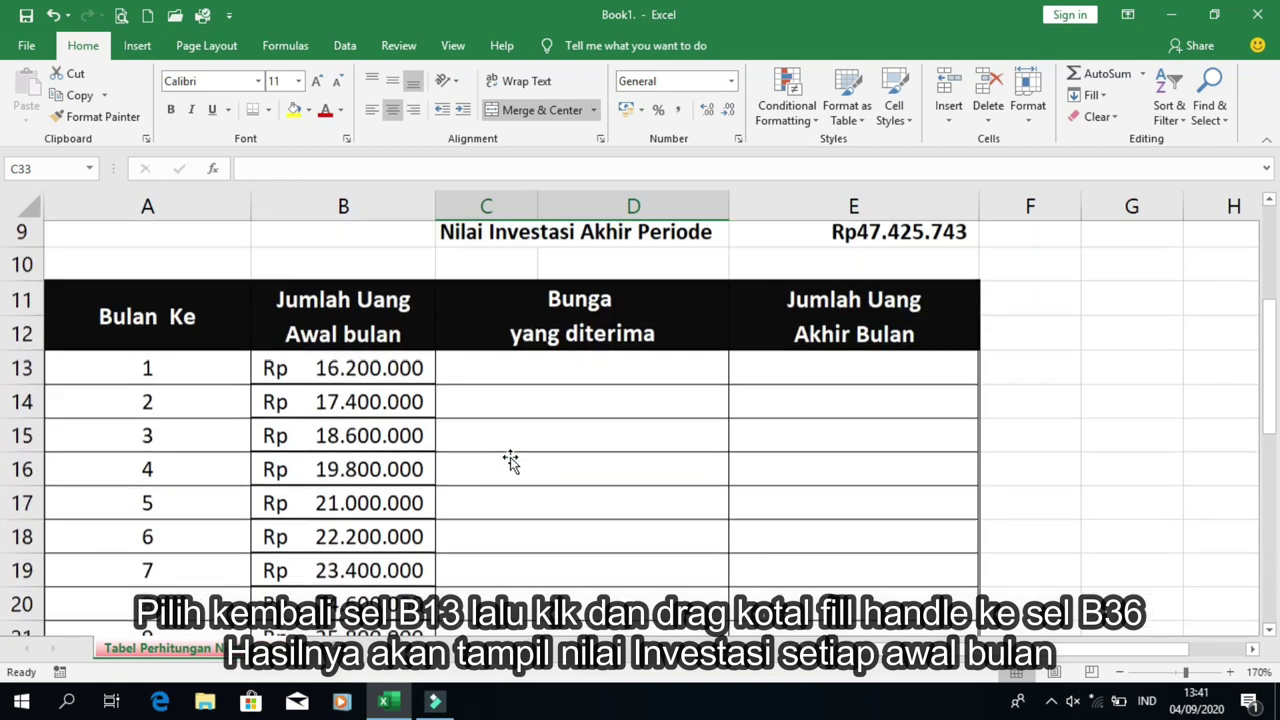
scroll(496, 432, "up", 1)
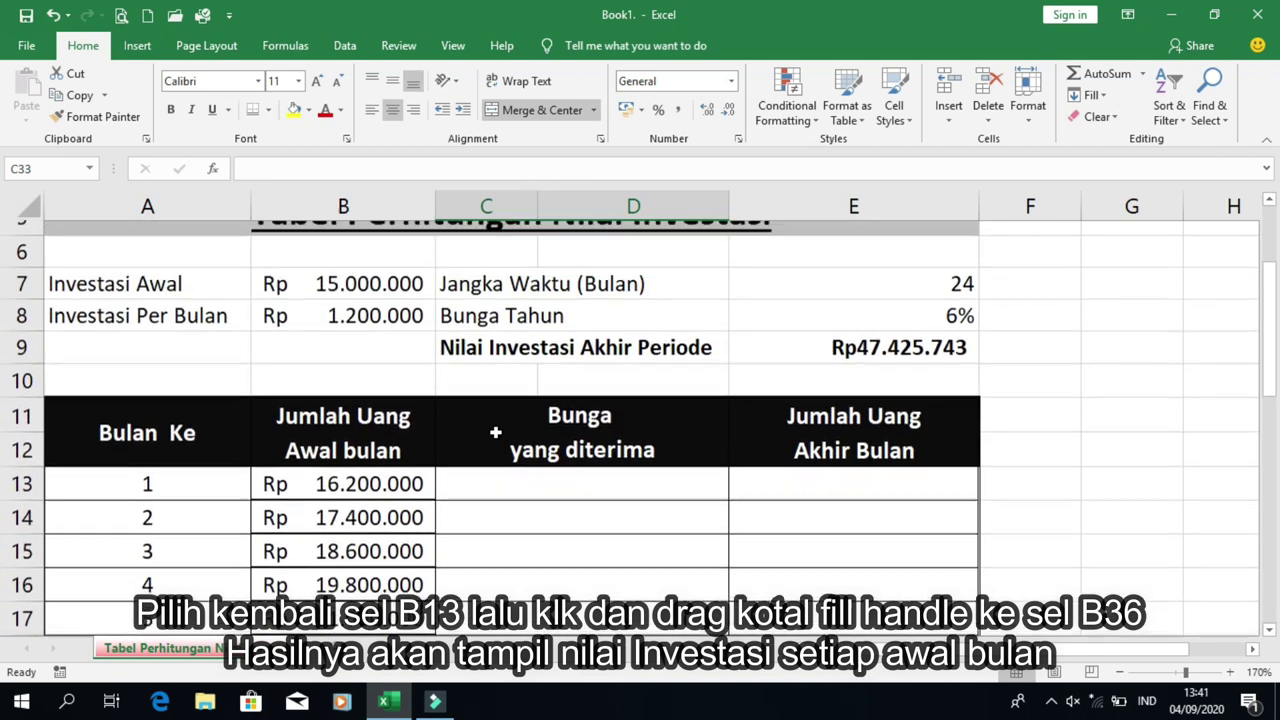
double_click(383, 549)
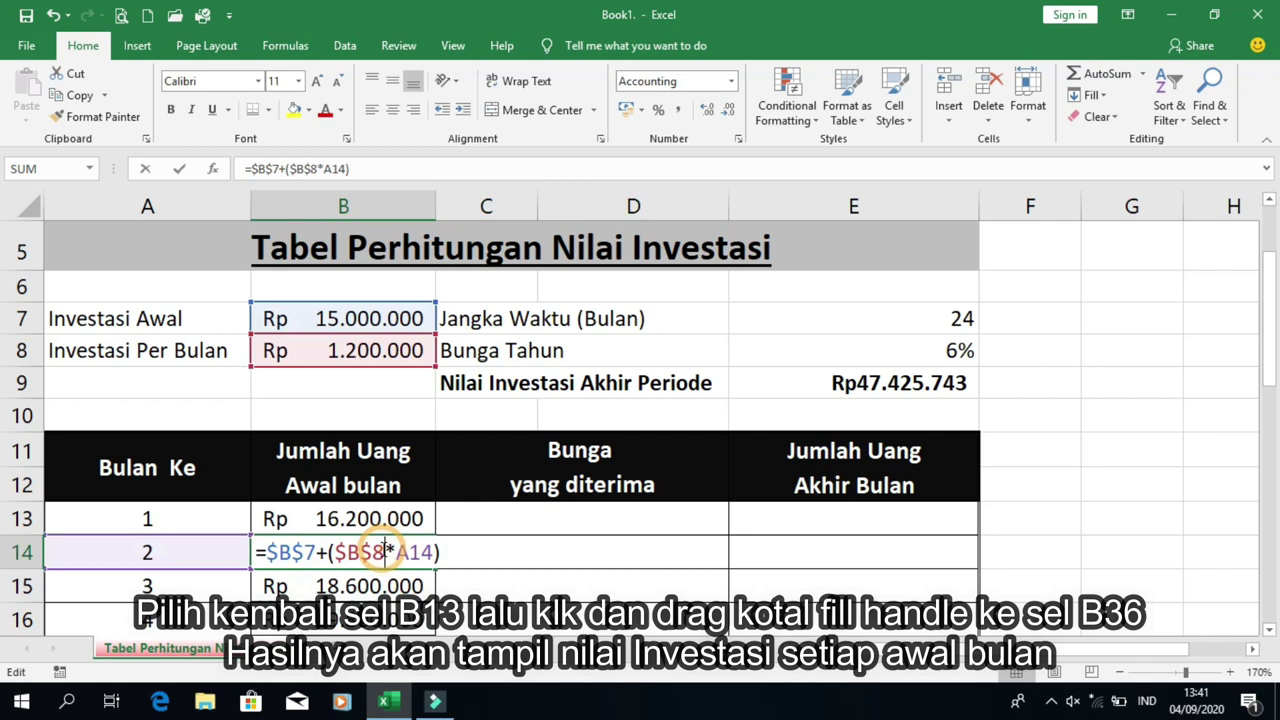
key("Escape")
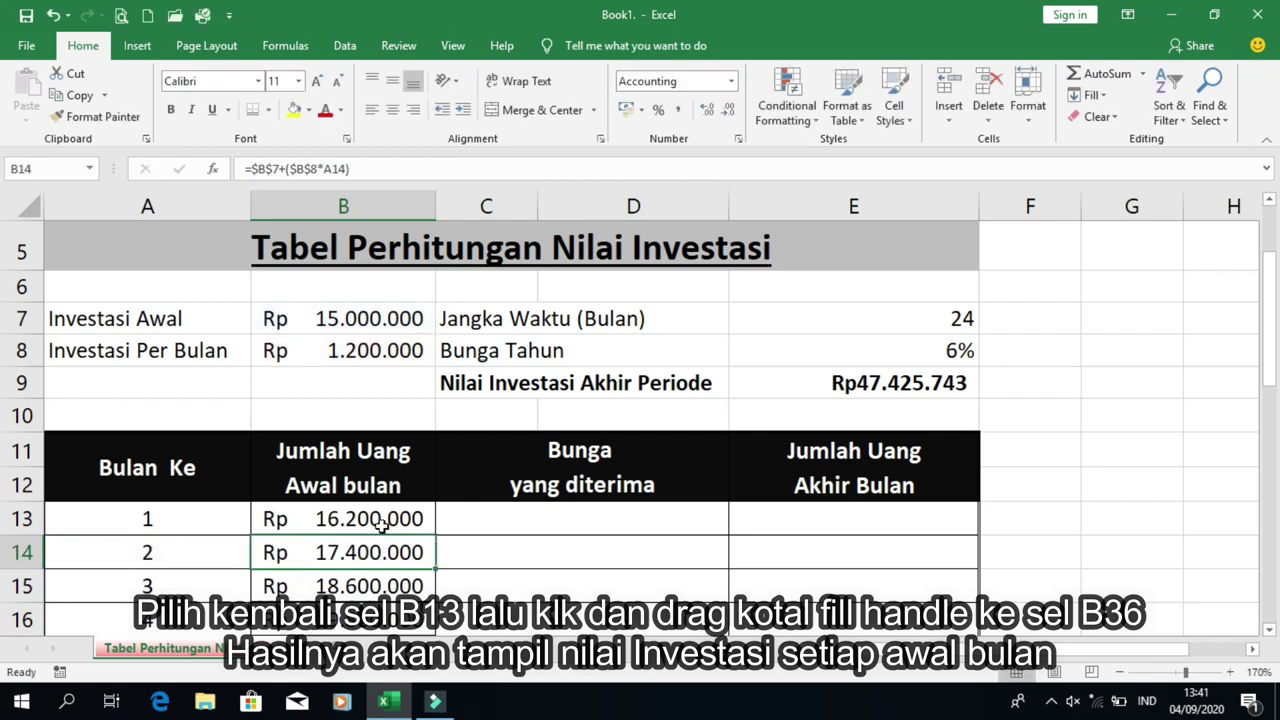
scroll(395, 517, "down", 5)
scroll(380, 517, "down", 4)
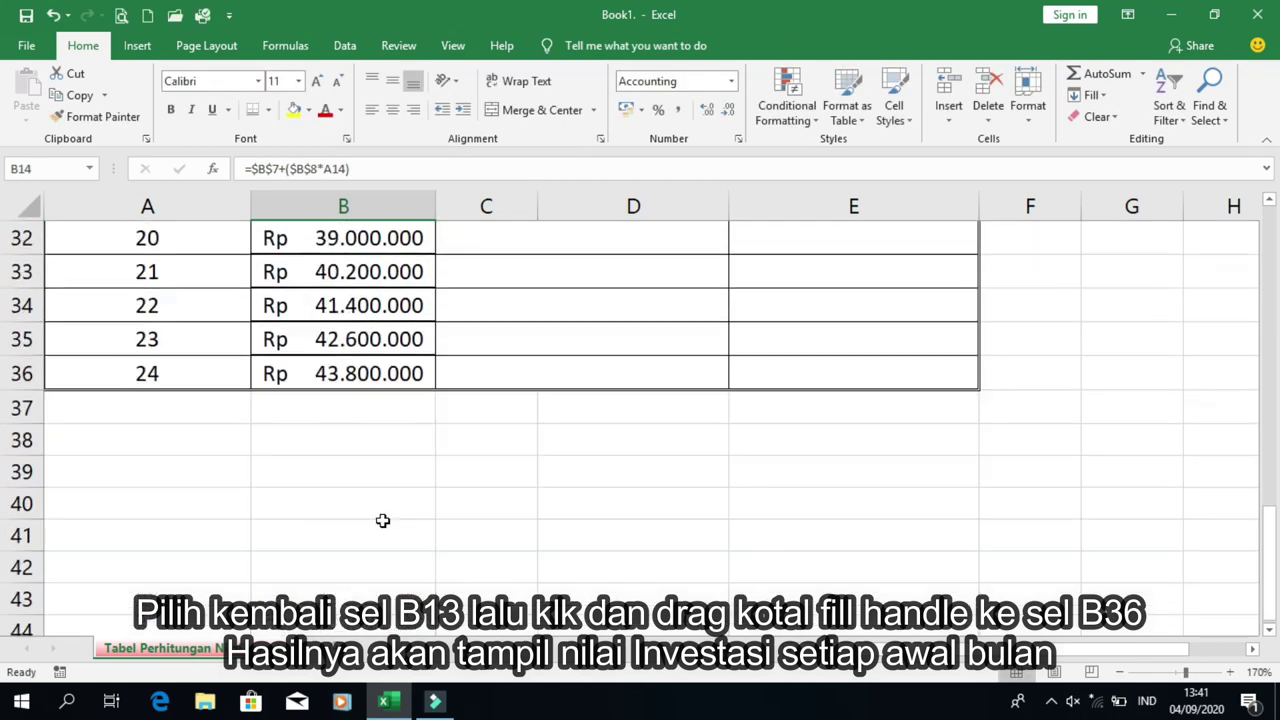
double_click(366, 374)
scroll(434, 423, "up", 2)
scroll(437, 428, "up", 2)
scroll(437, 428, "up", 1)
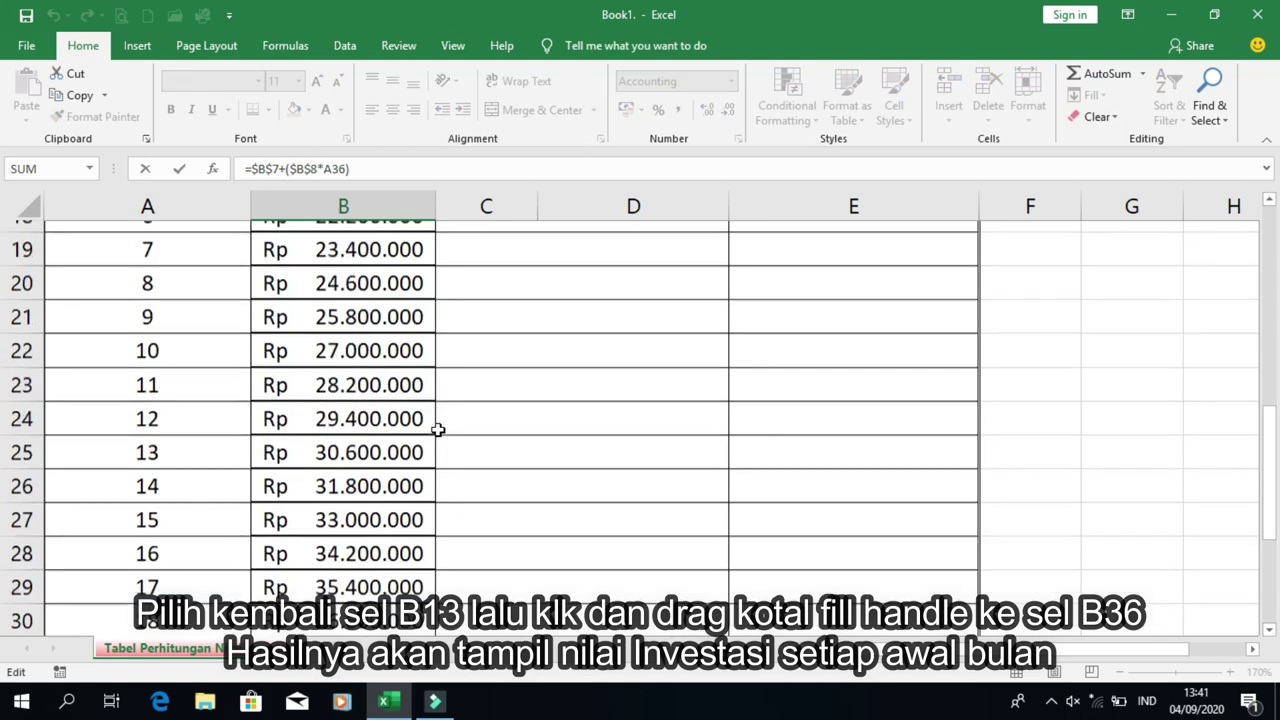
scroll(437, 428, "up", 5)
scroll(438, 431, "down", 2)
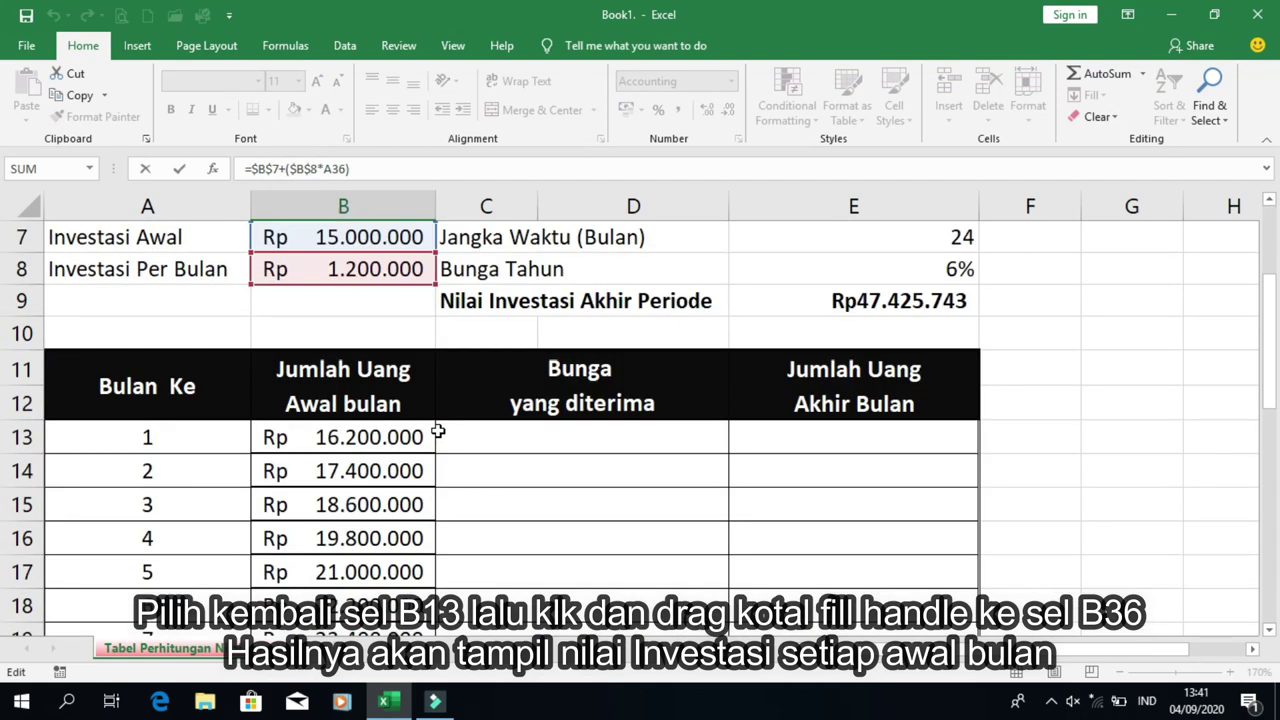
scroll(438, 431, "down", 1)
scroll(438, 431, "down", 3)
scroll(438, 431, "down", 7)
scroll(438, 432, "up", 2)
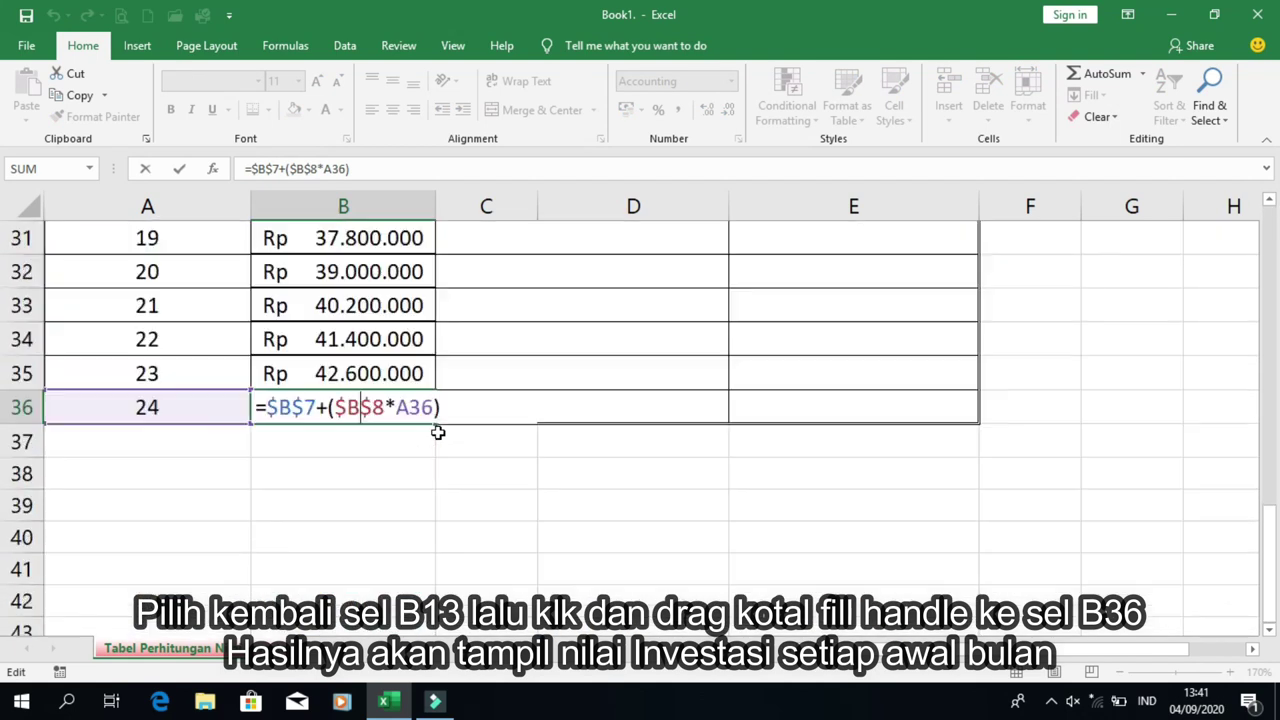
key("ctrl+Return")
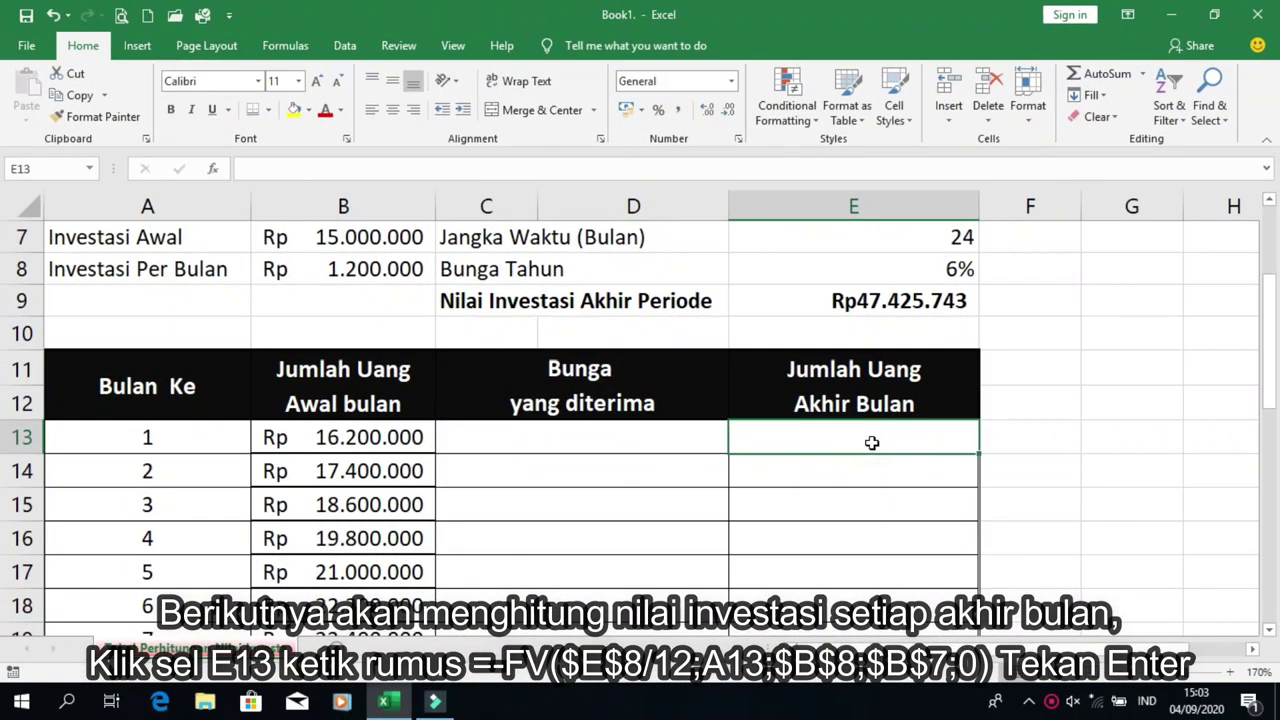
left_click(854, 206)
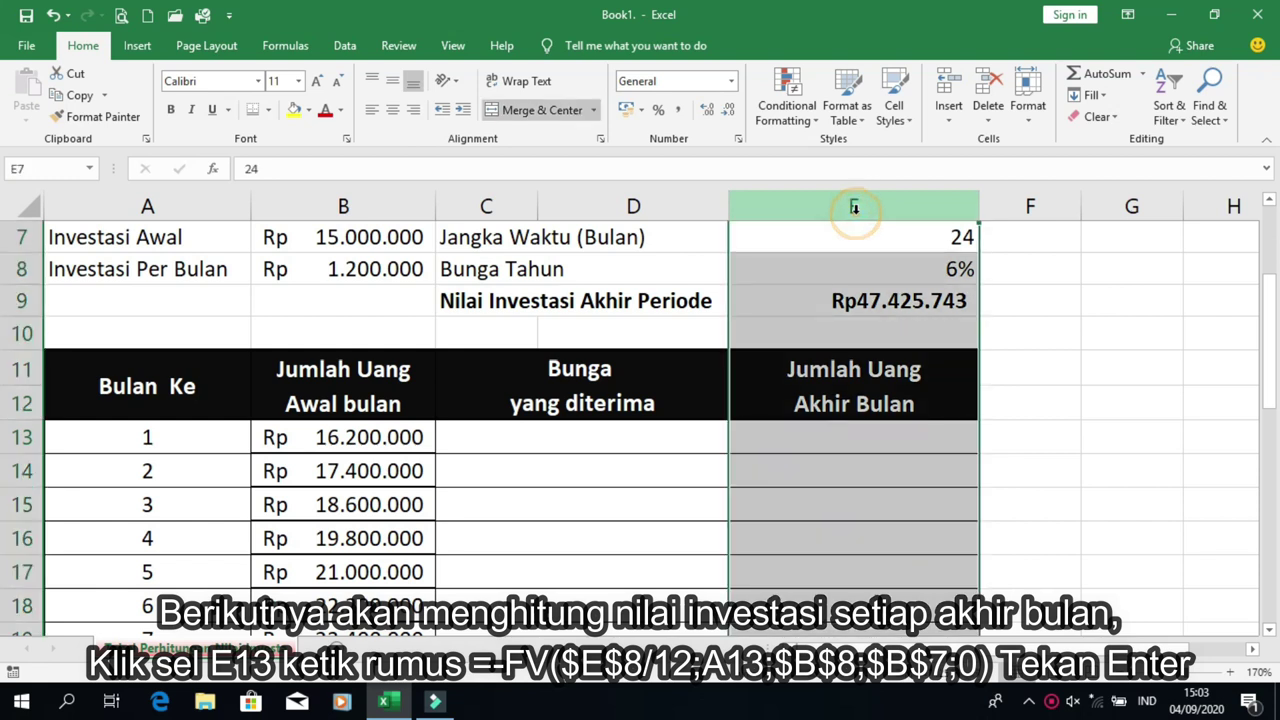
left_click(841, 444)
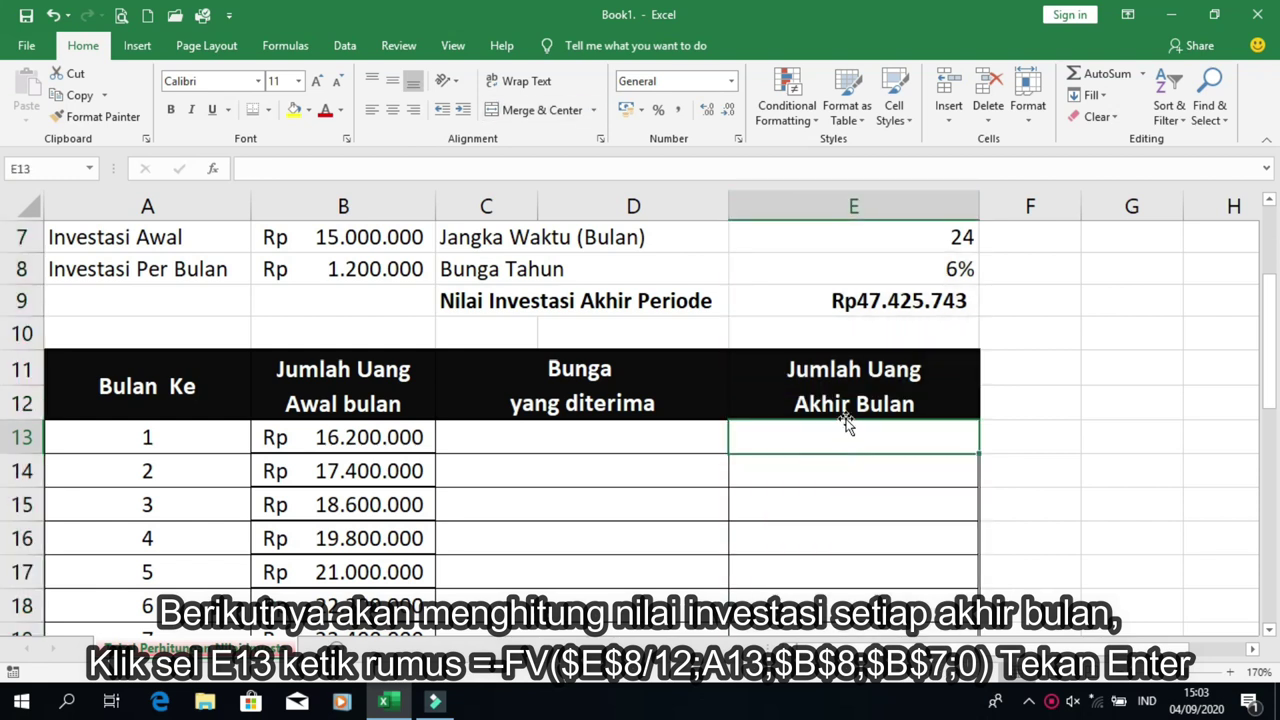
left_click(852, 197)
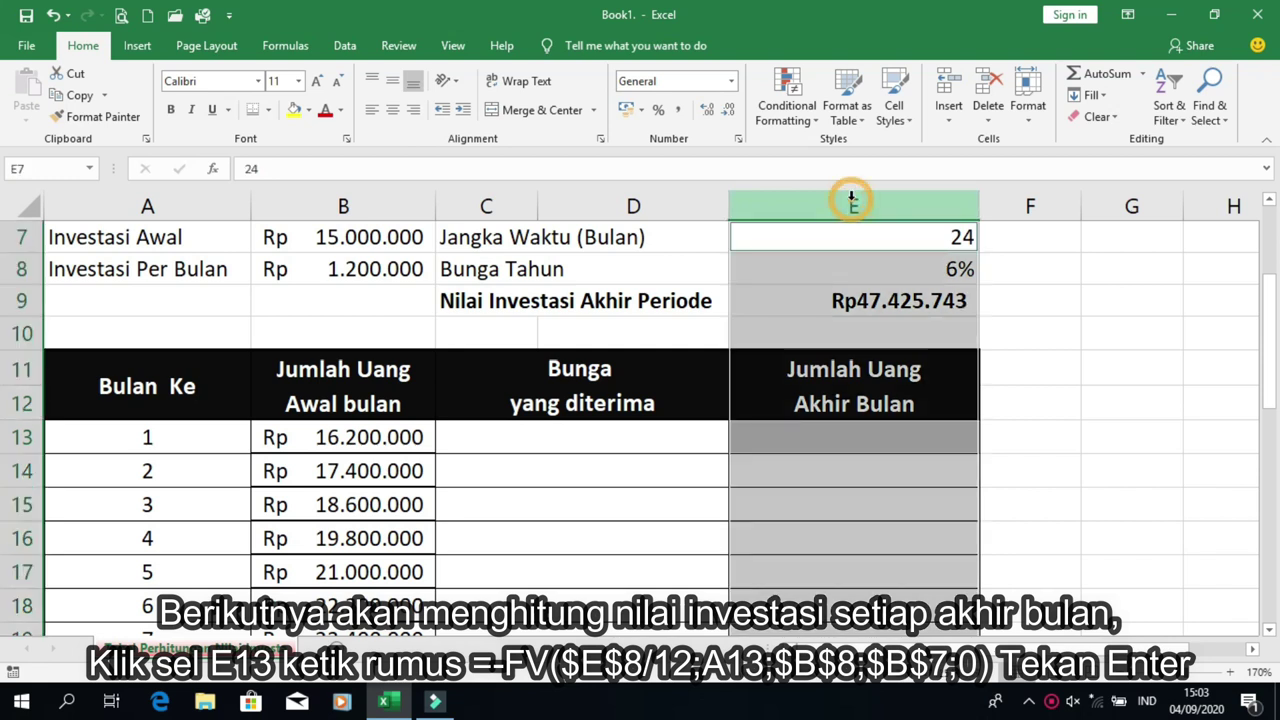
left_click(887, 428)
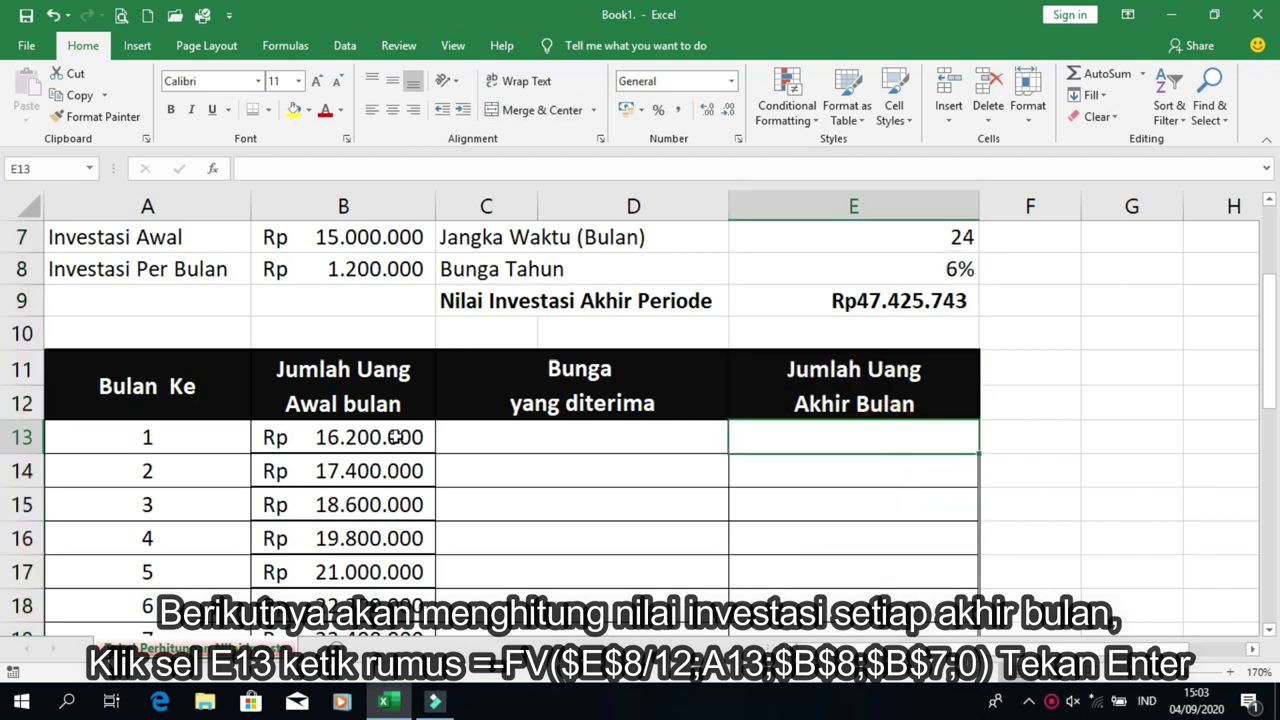
left_click(22, 437)
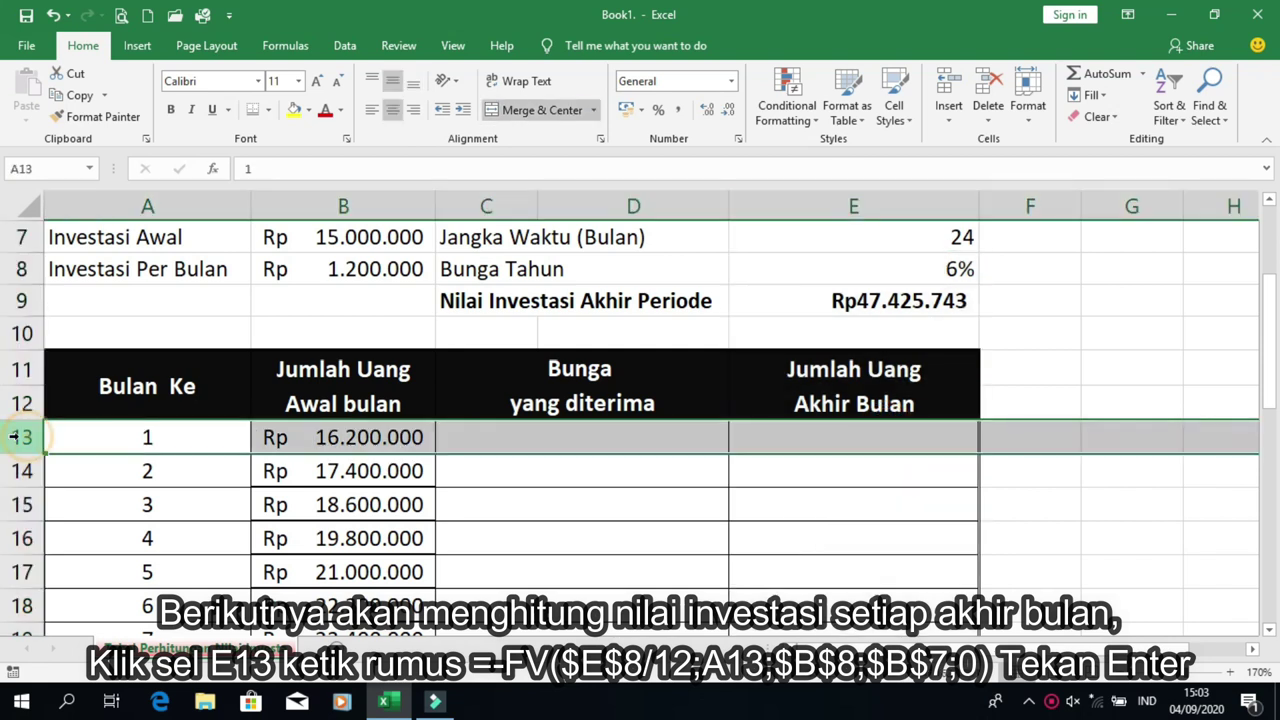
left_click(748, 437)
left_click(15, 437)
left_click(799, 443)
left_click(49, 172)
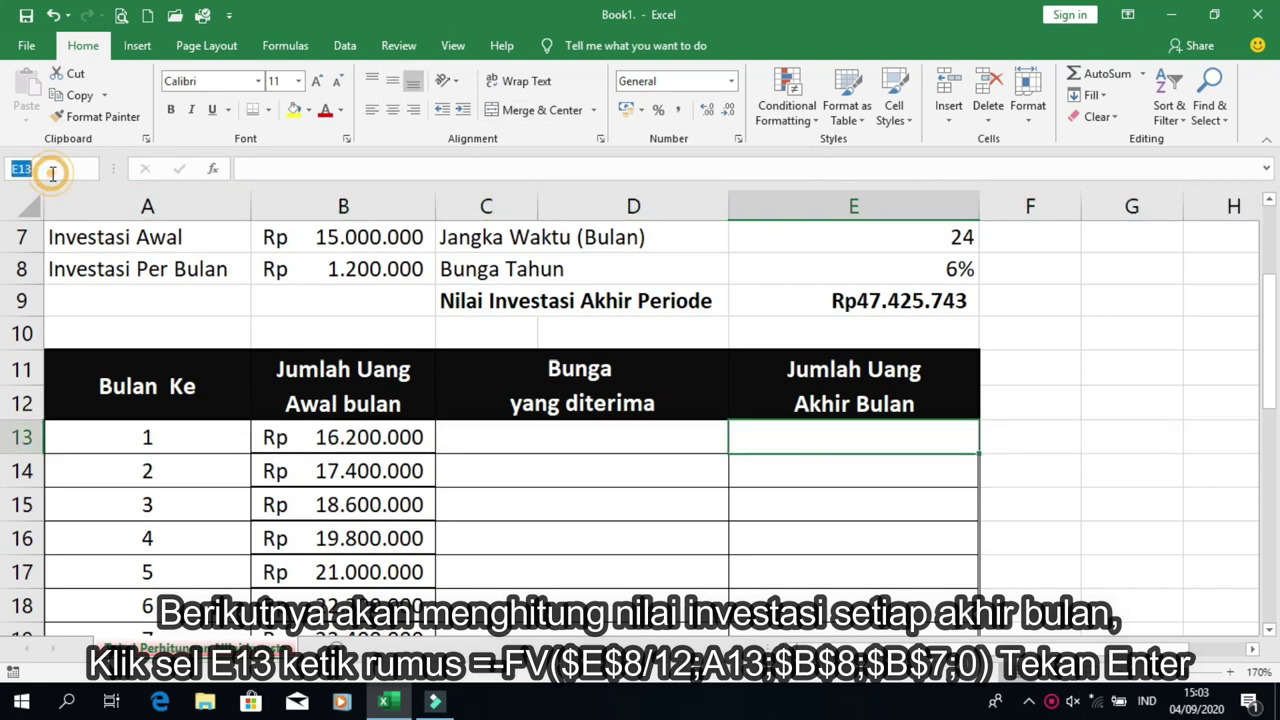
left_click(52, 170)
left_click(52, 170)
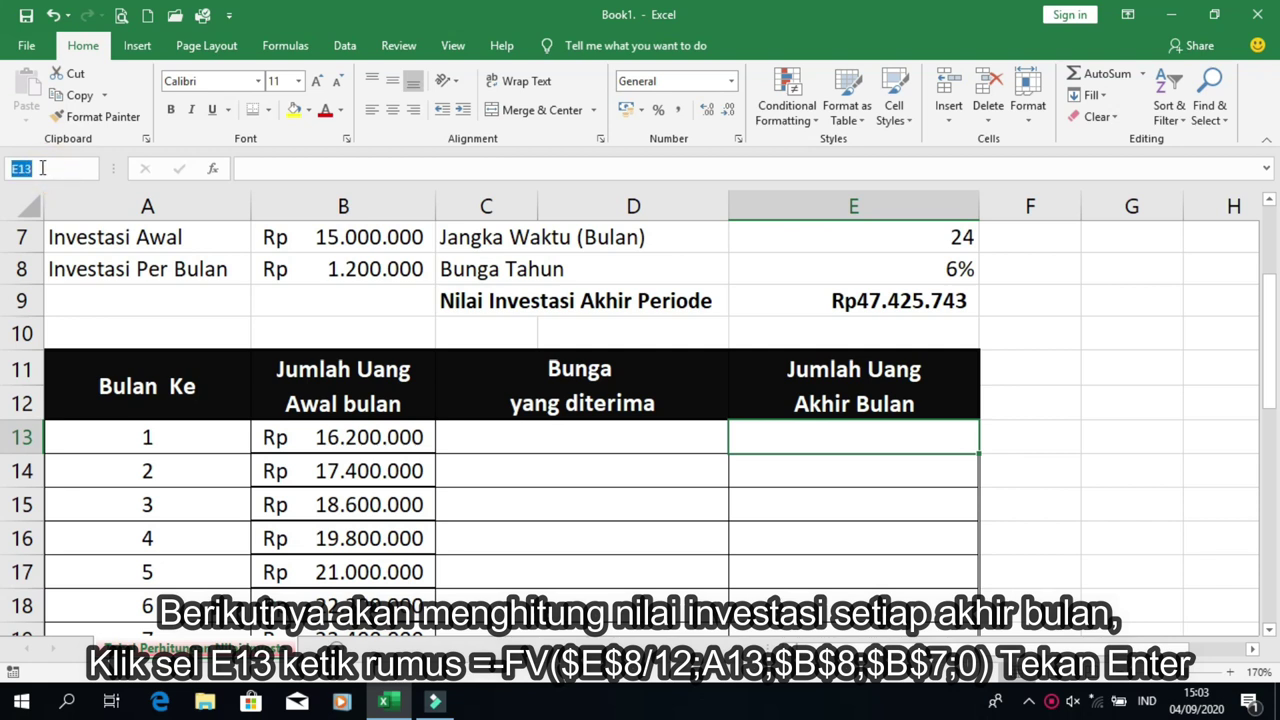
left_click(766, 440)
Enter =-FV($E$8/12;A13;$B$8;$B$7;0) in E13, giving Rp16.275.000,00 for month 1
type("=")
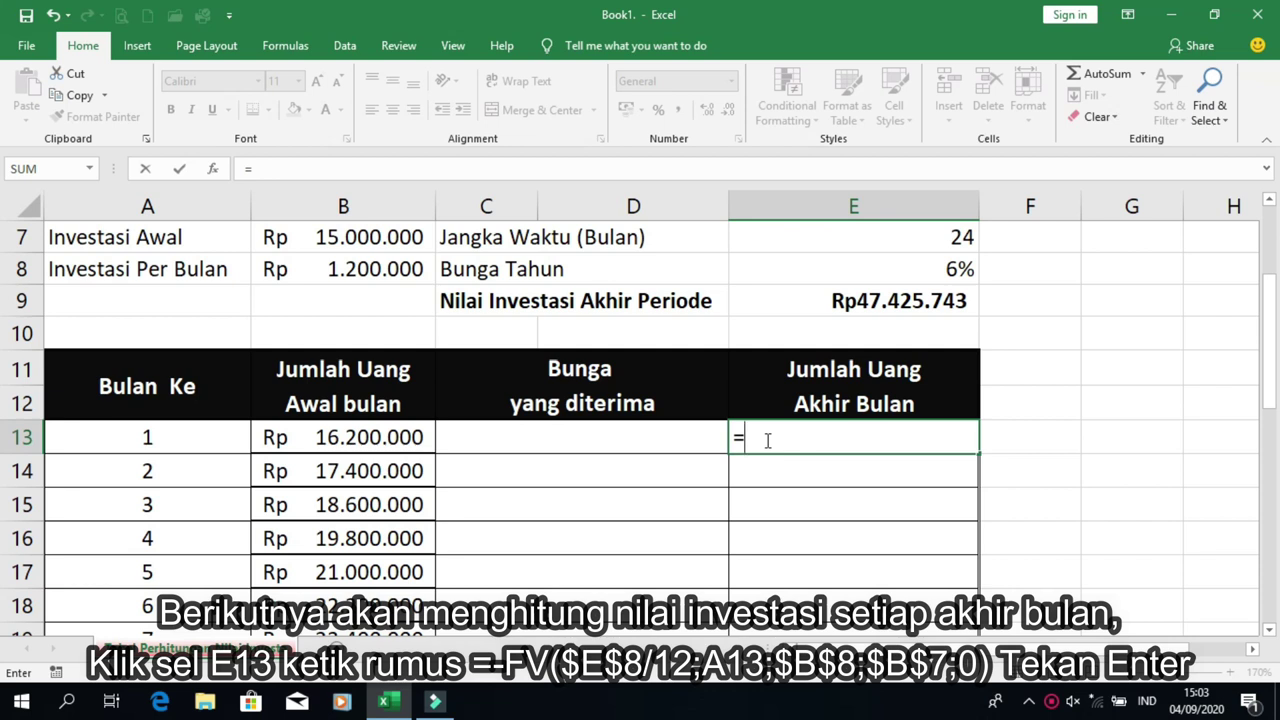
type("-")
type("F")
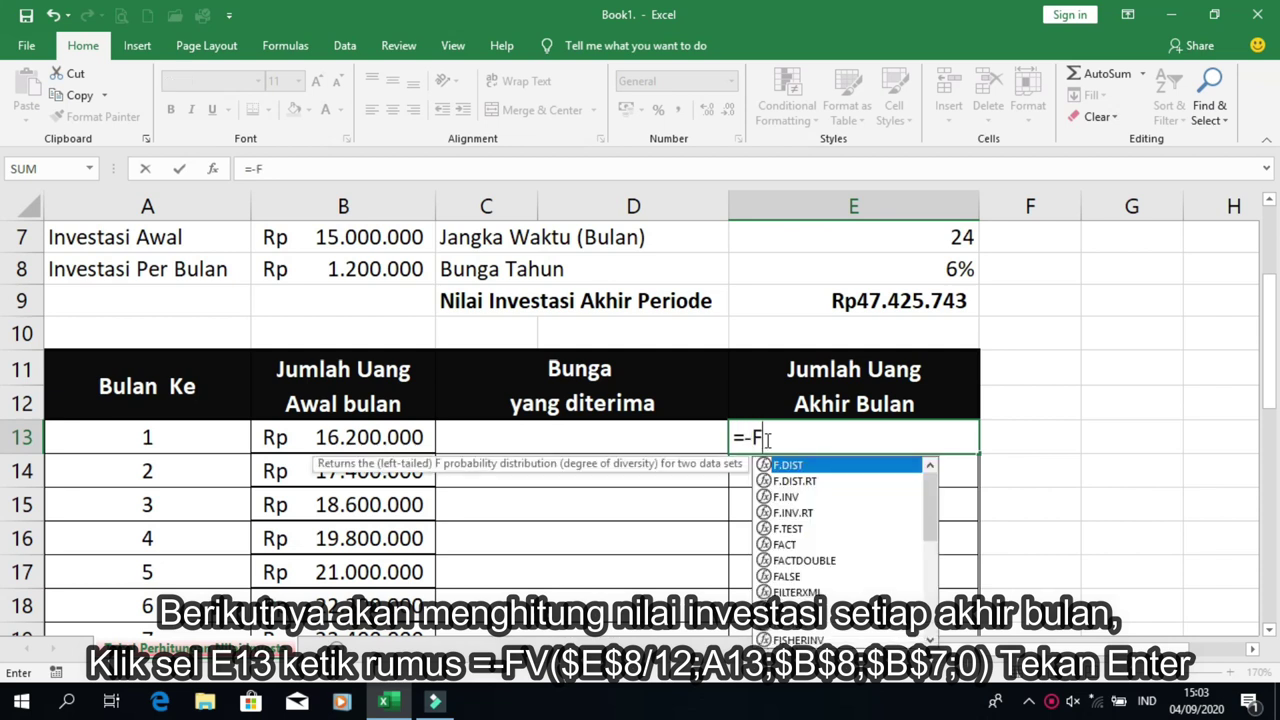
type("V(")
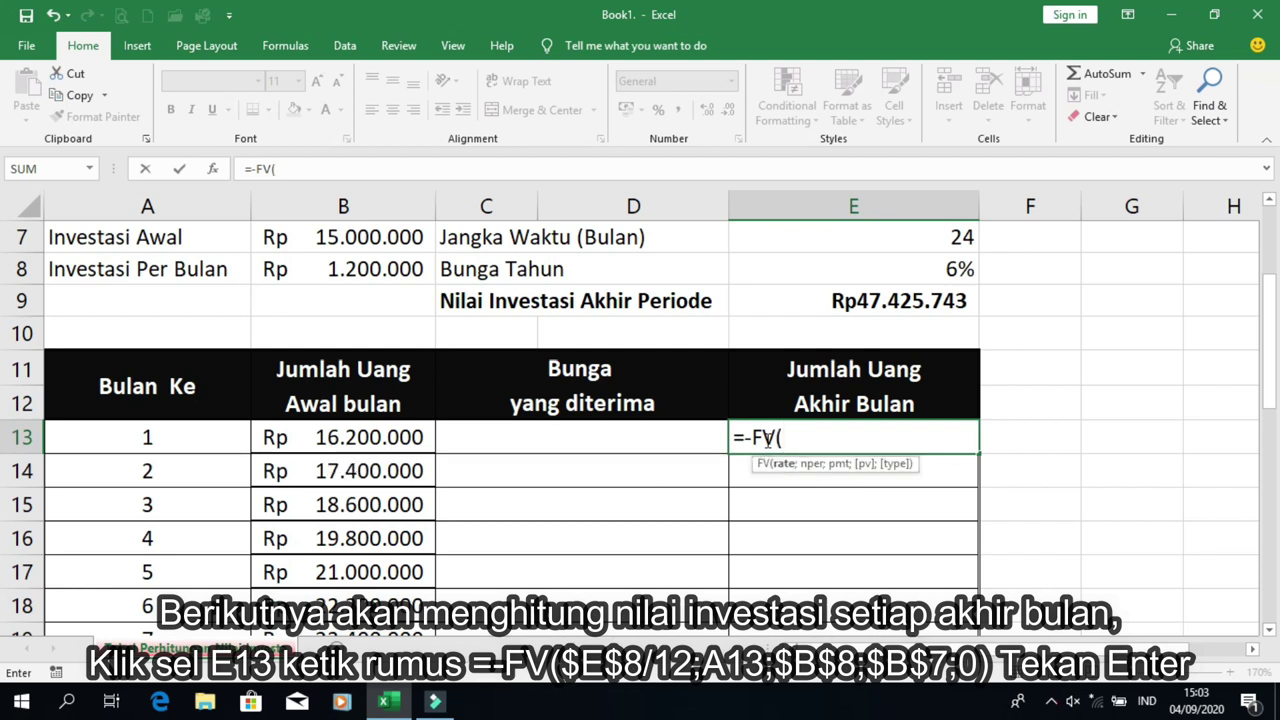
type("$")
type("e")
type("$")
type("8")
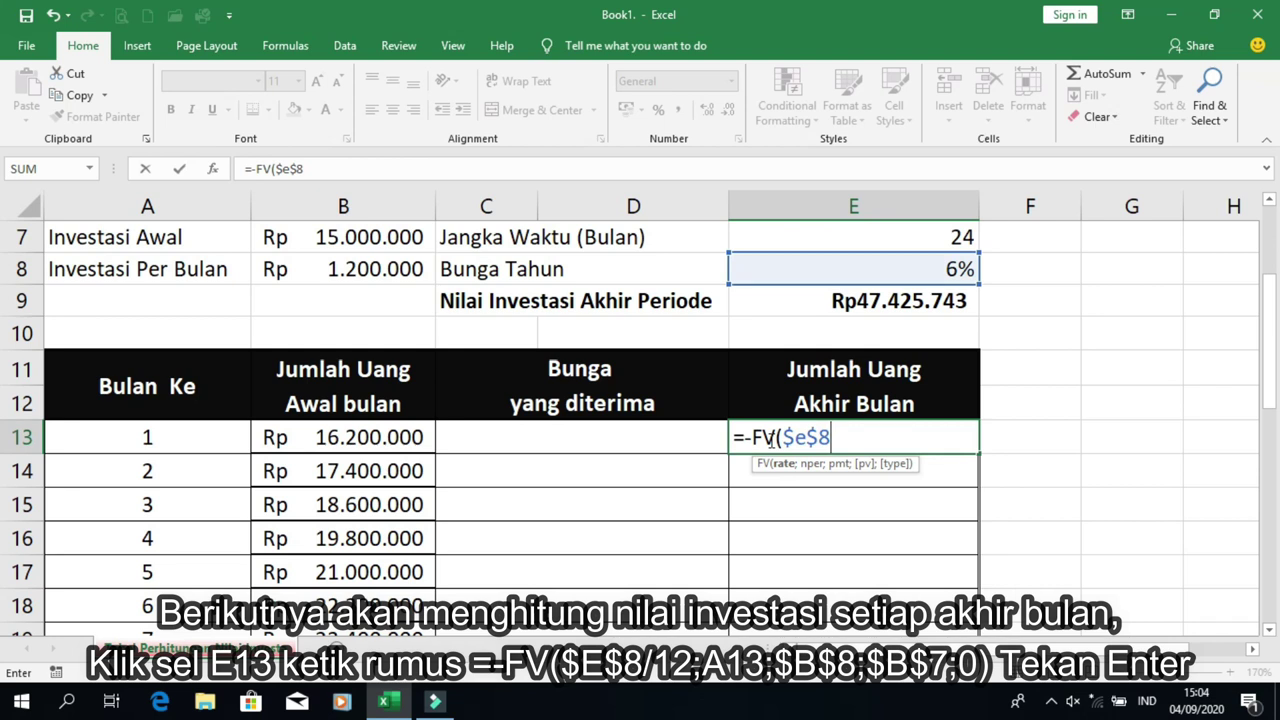
type("/1")
type("2;")
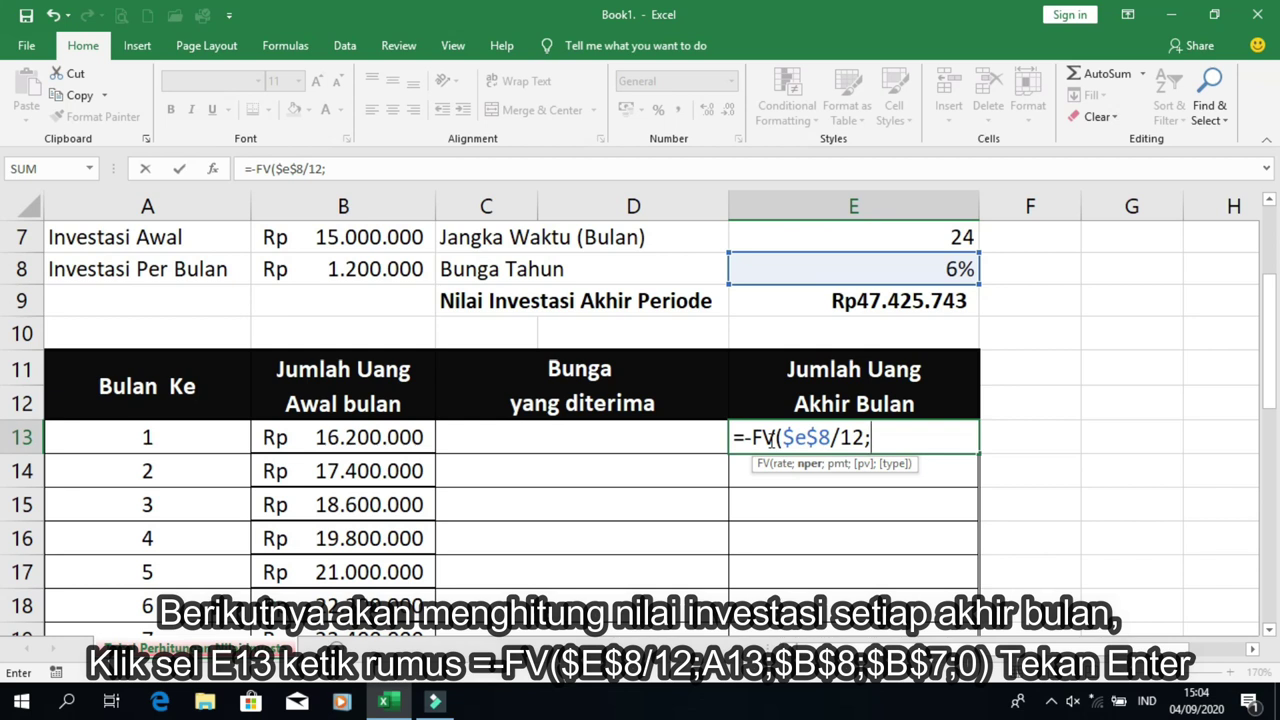
type("a13")
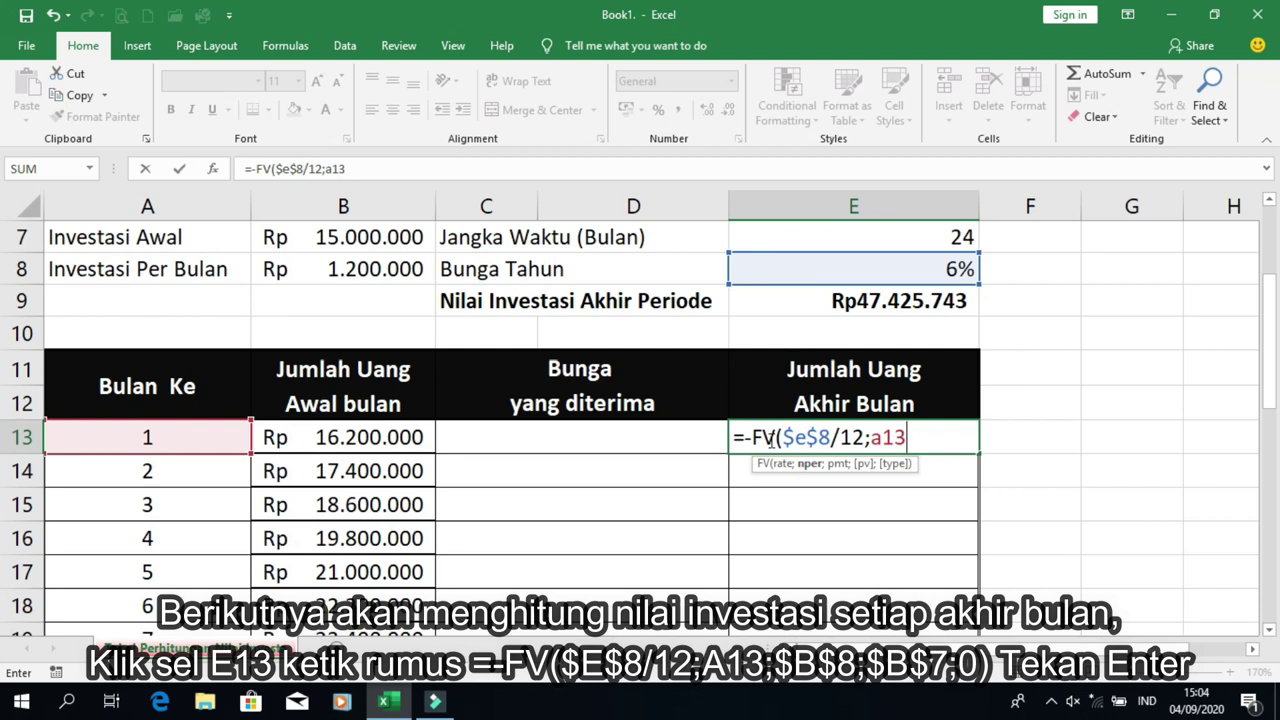
type(";")
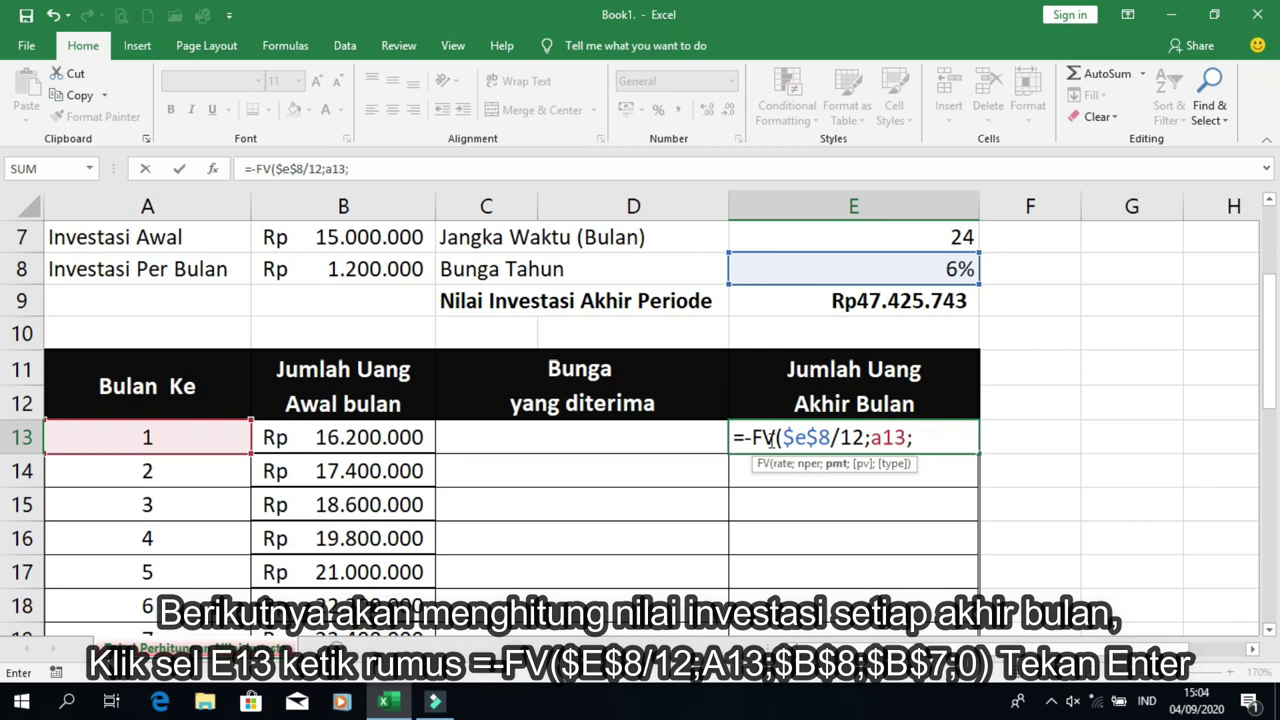
type("$")
type("b")
type("$")
type("8")
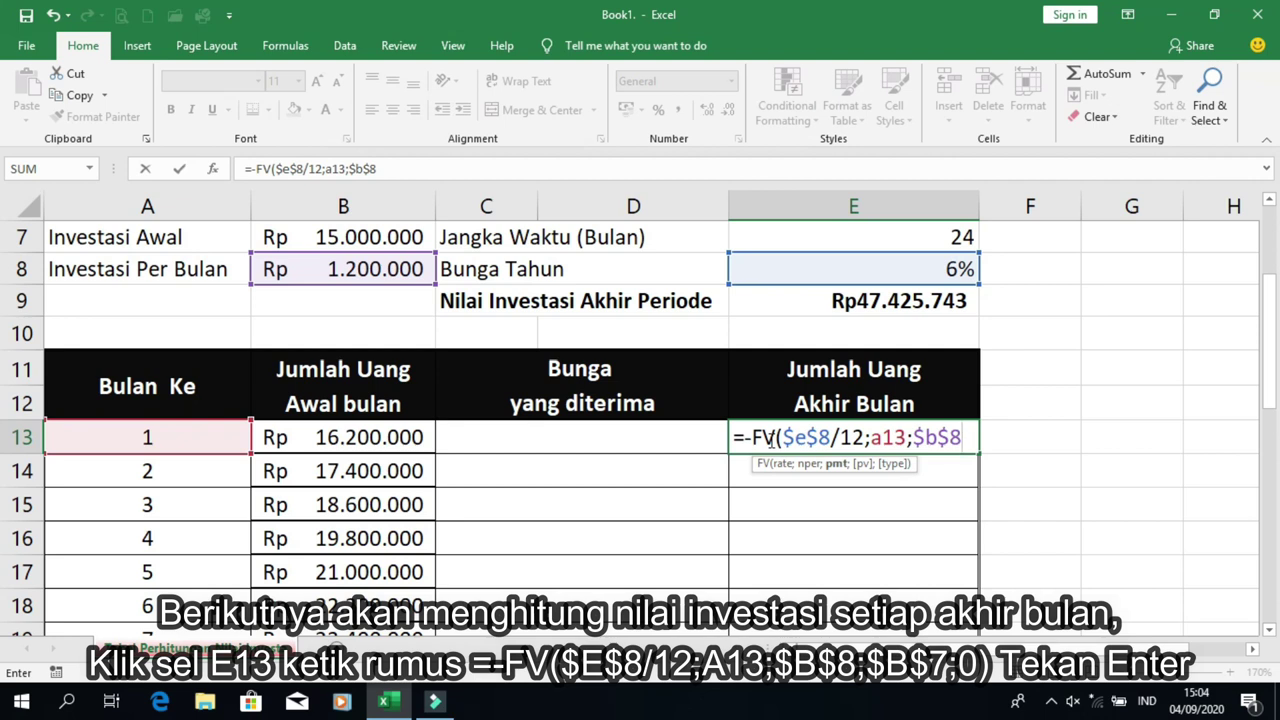
type(";")
type("$")
type("b$")
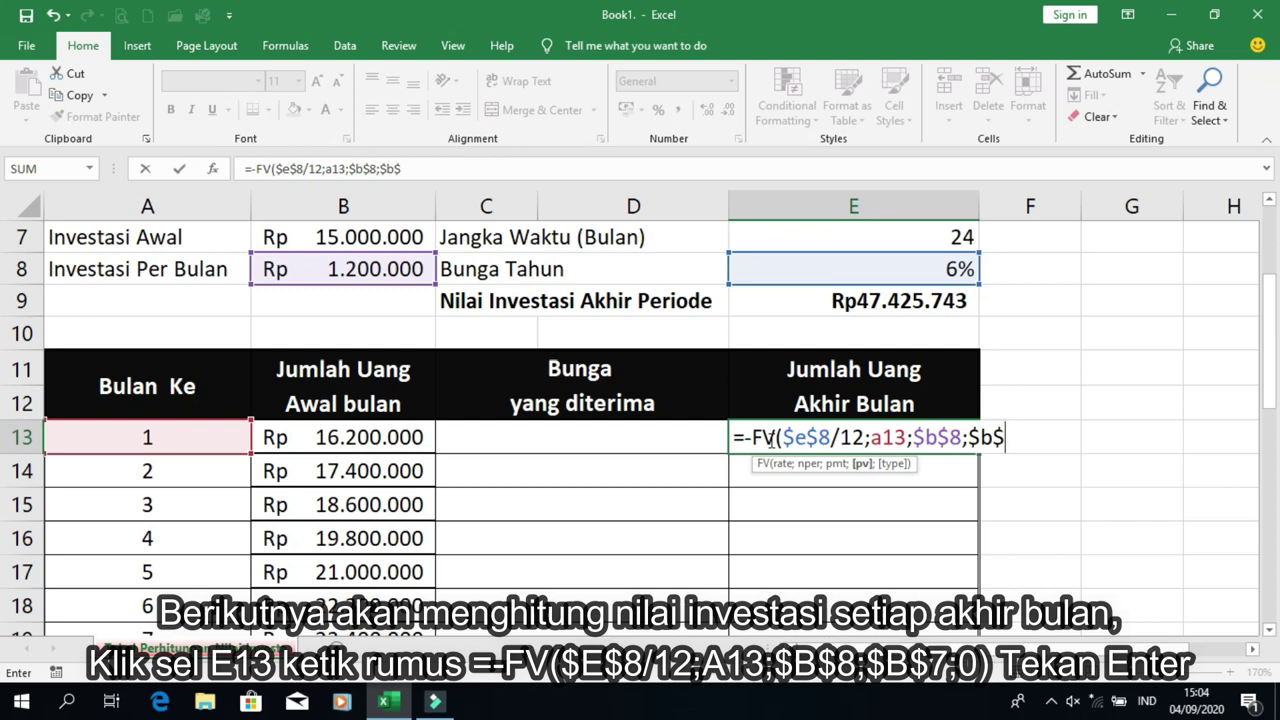
type("7;")
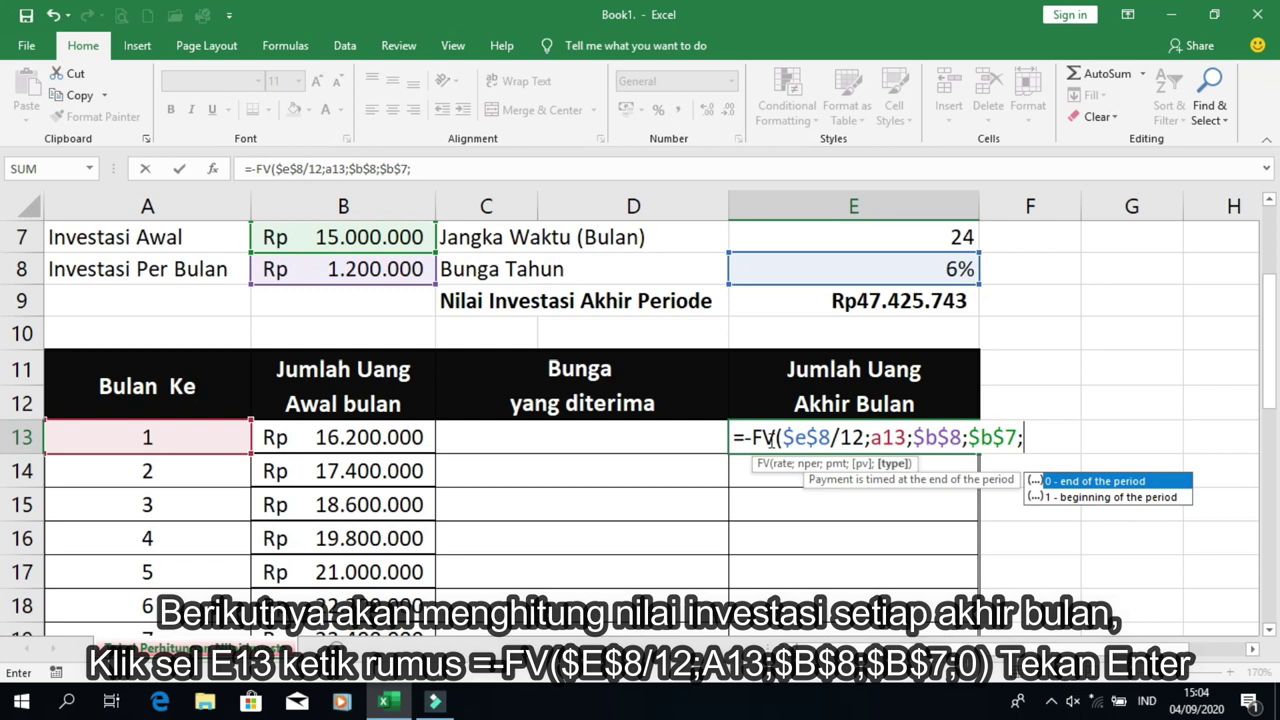
type("0")
type(")")
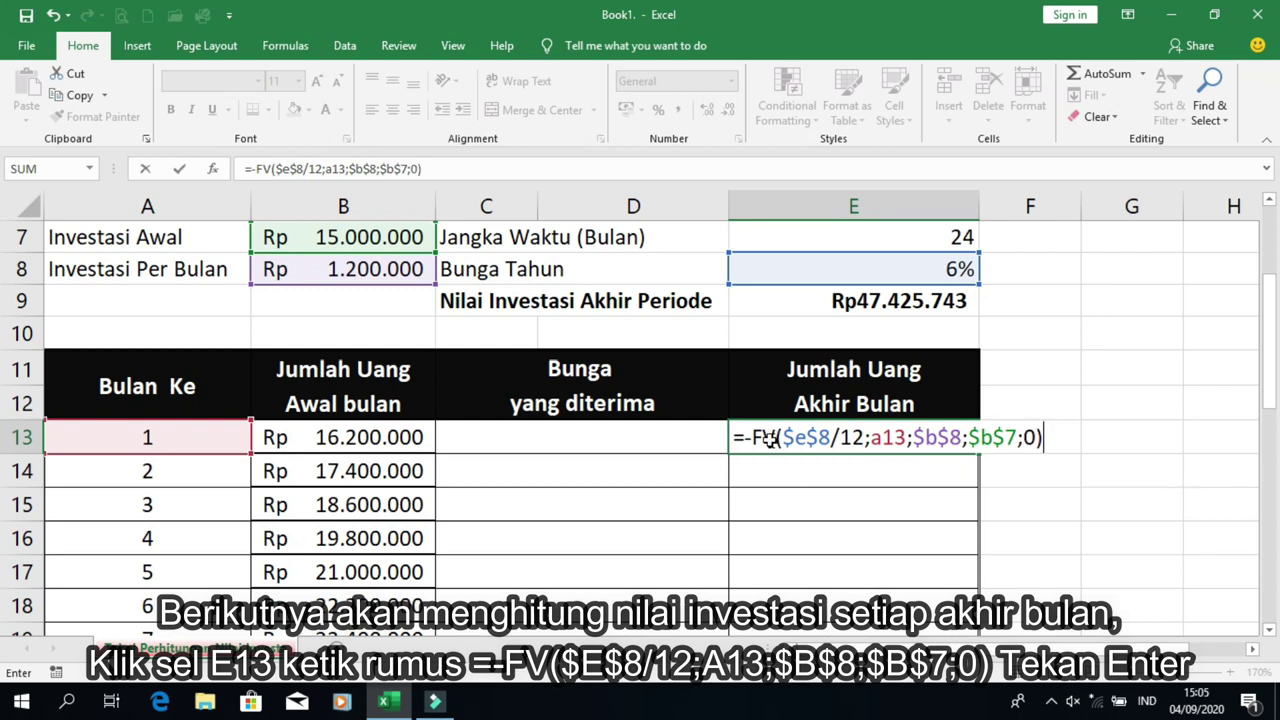
key("Return")
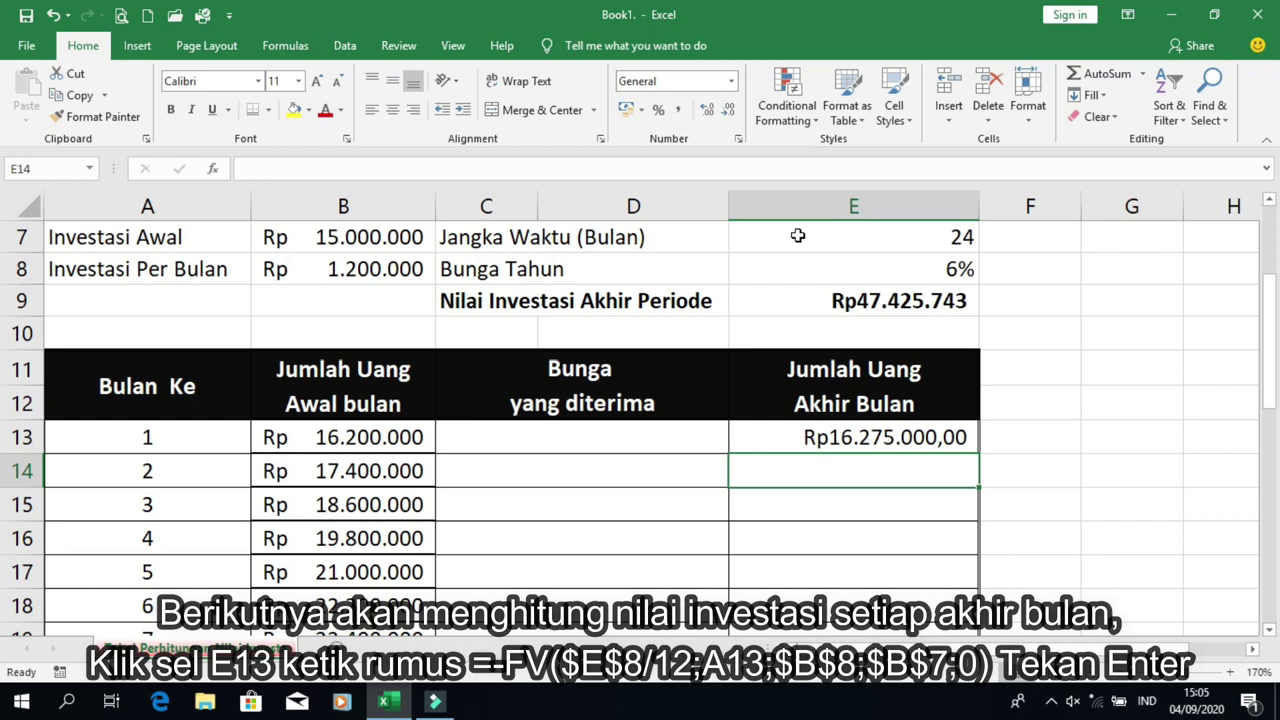
Enter =-FV($E$8/12;A13;$B$8;$B$7;0) in E13 to get month 1's balance of Rp16.275.000,00
left_click(799, 438)
double_click(799, 438)
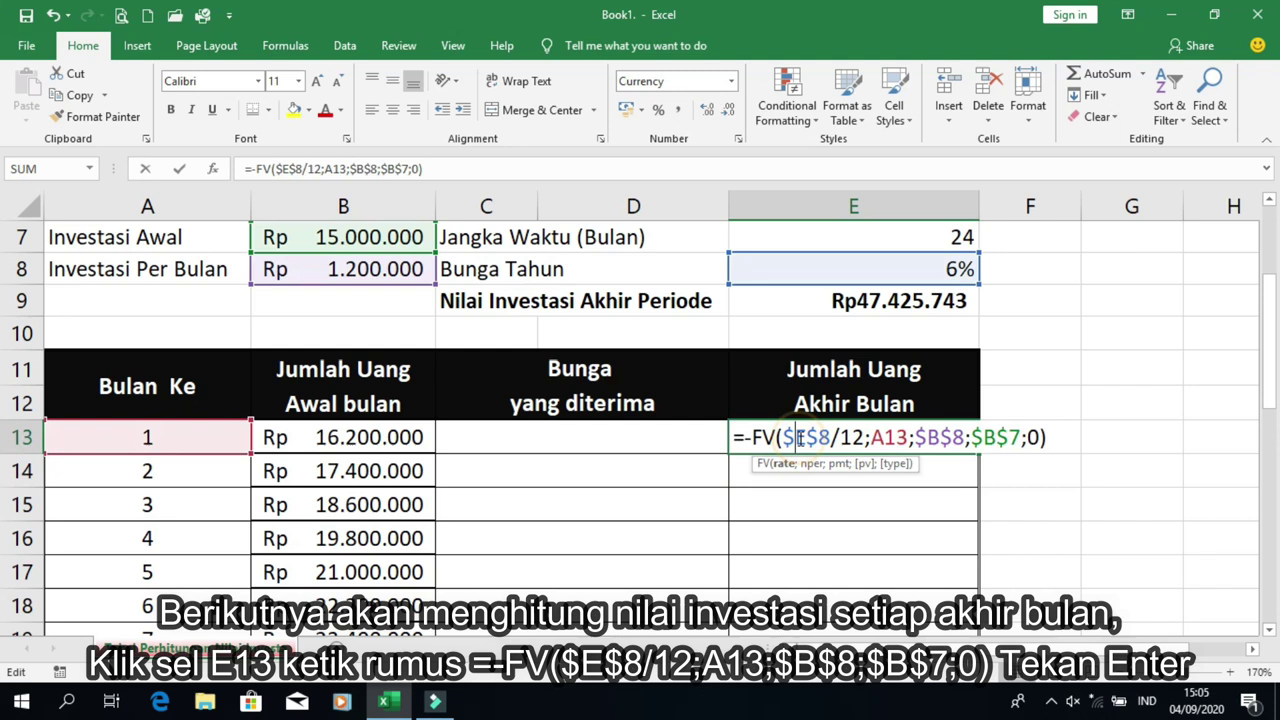
left_click_drag(455, 170, 228, 172)
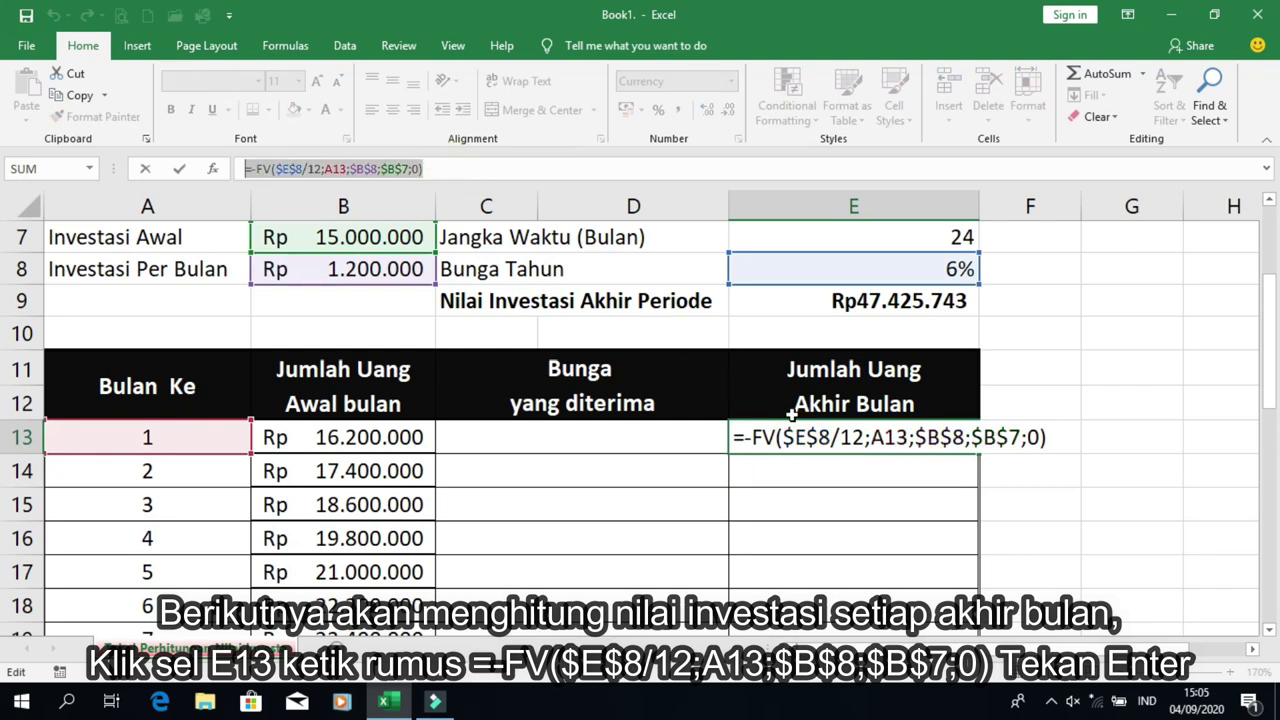
left_click_drag(737, 437, 1046, 437)
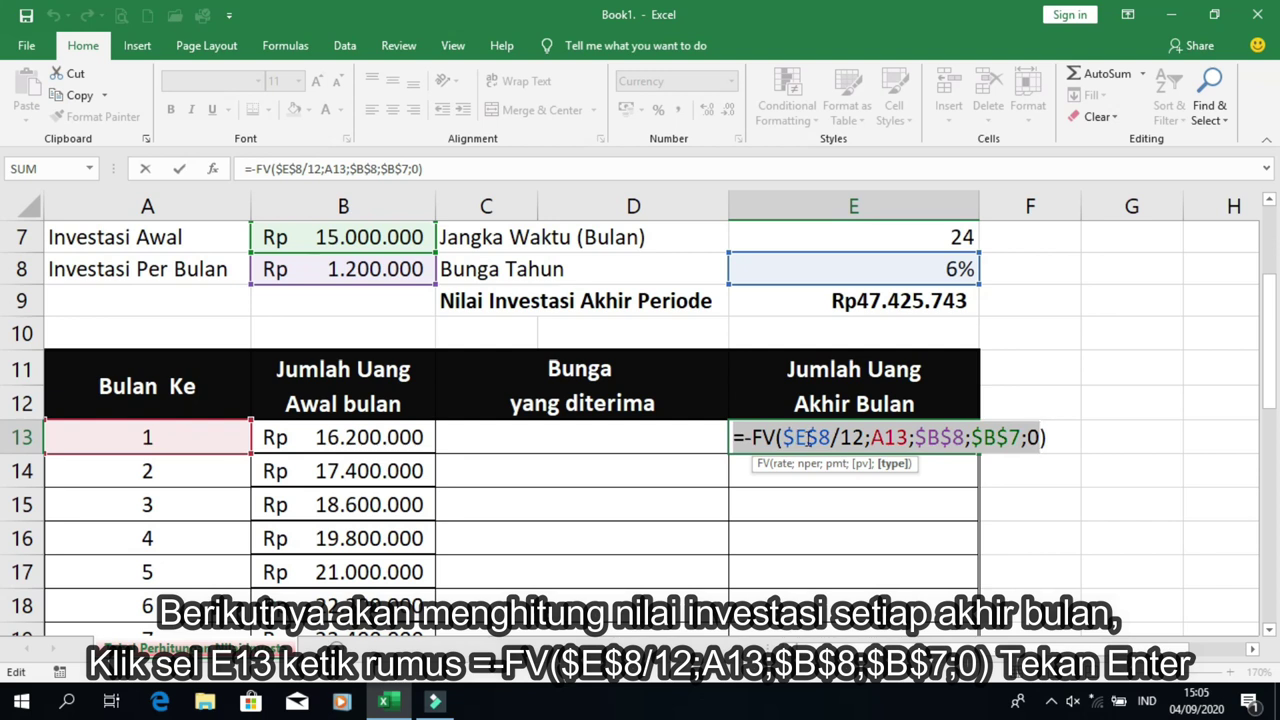
key("Return")
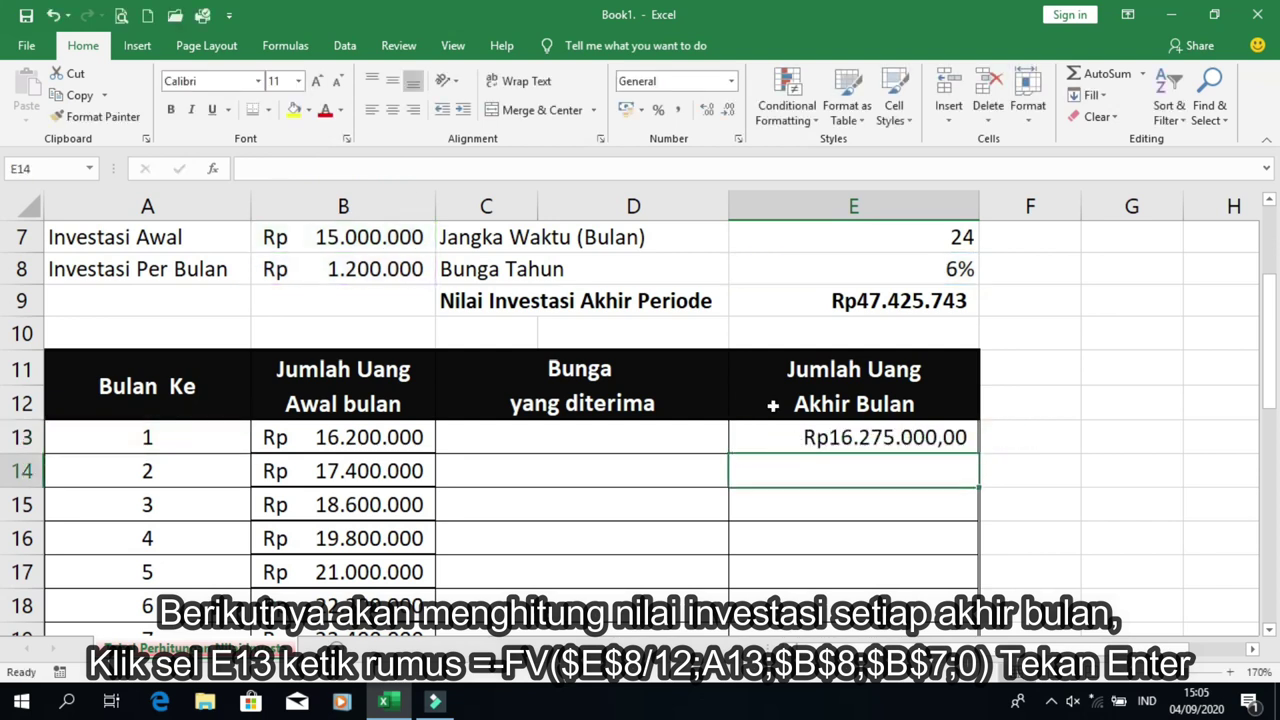
Fill E13's FV formula down to E36, reaching Rp47.425.742,93 for month 24
left_click(788, 436)
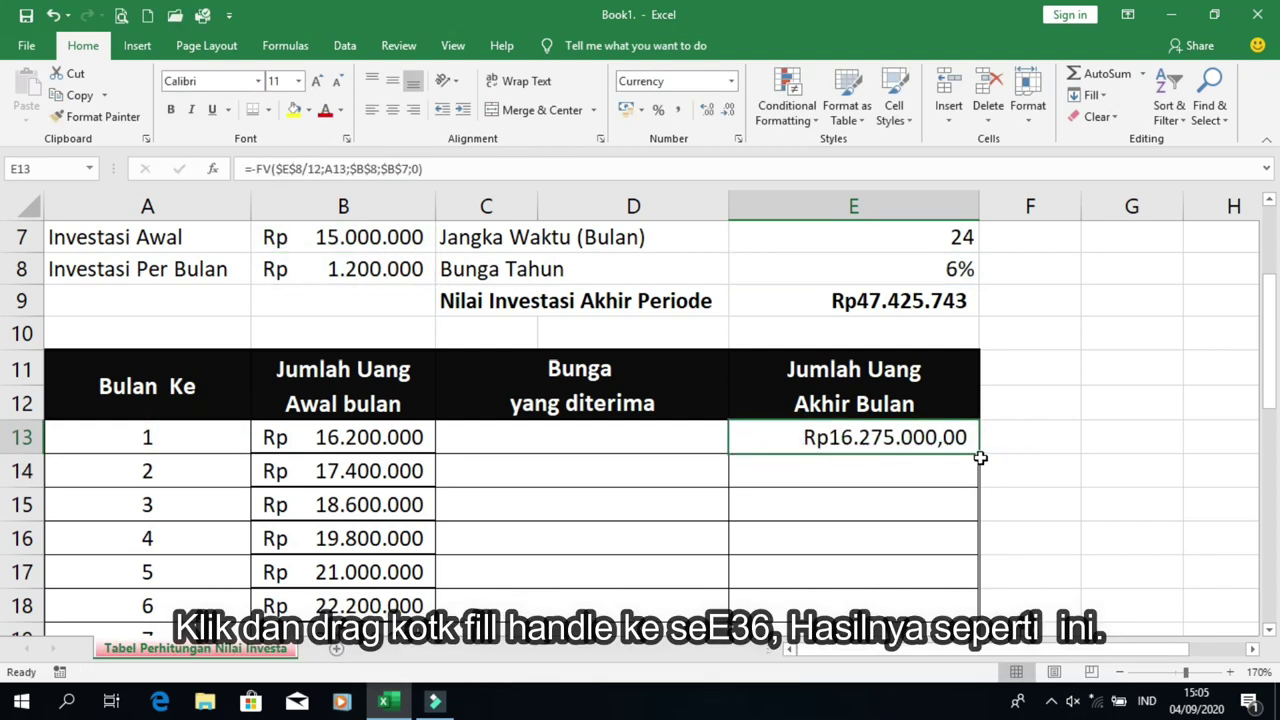
mouse_move(979, 454)
left_mouse_down()
mouse_move(990, 615)
mouse_move(985, 591)
left_mouse_up()
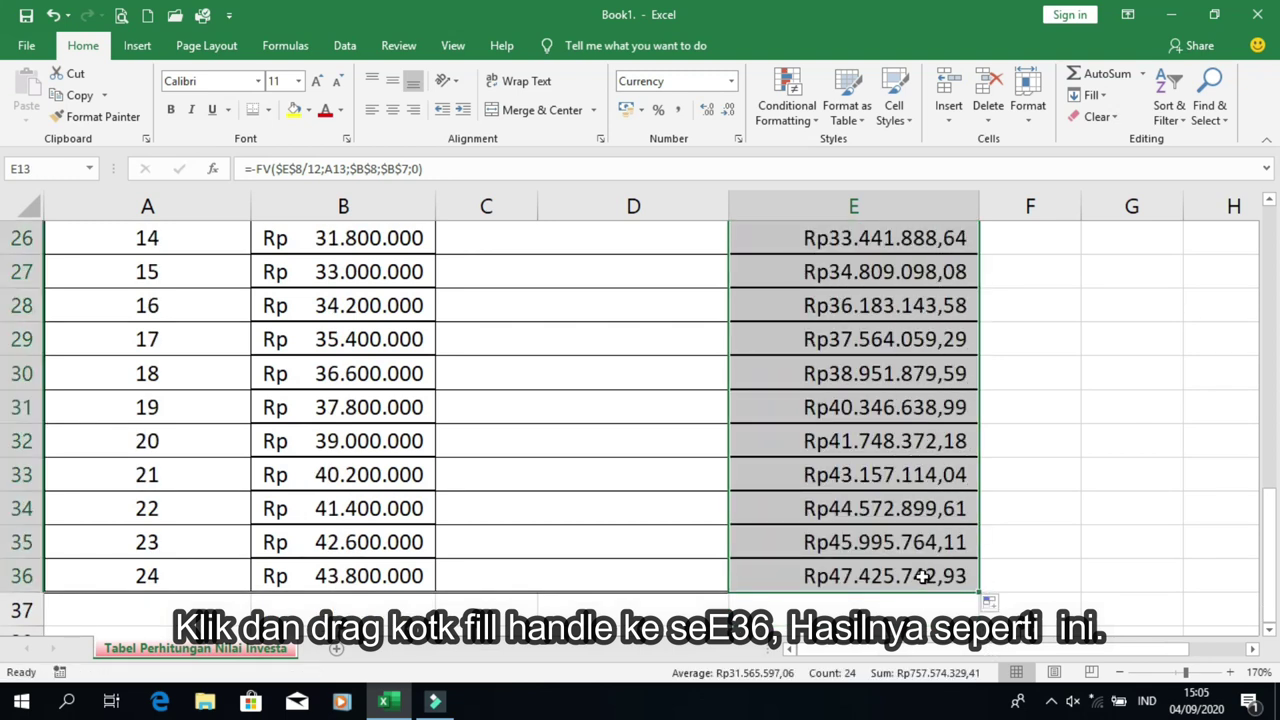
left_click(915, 573)
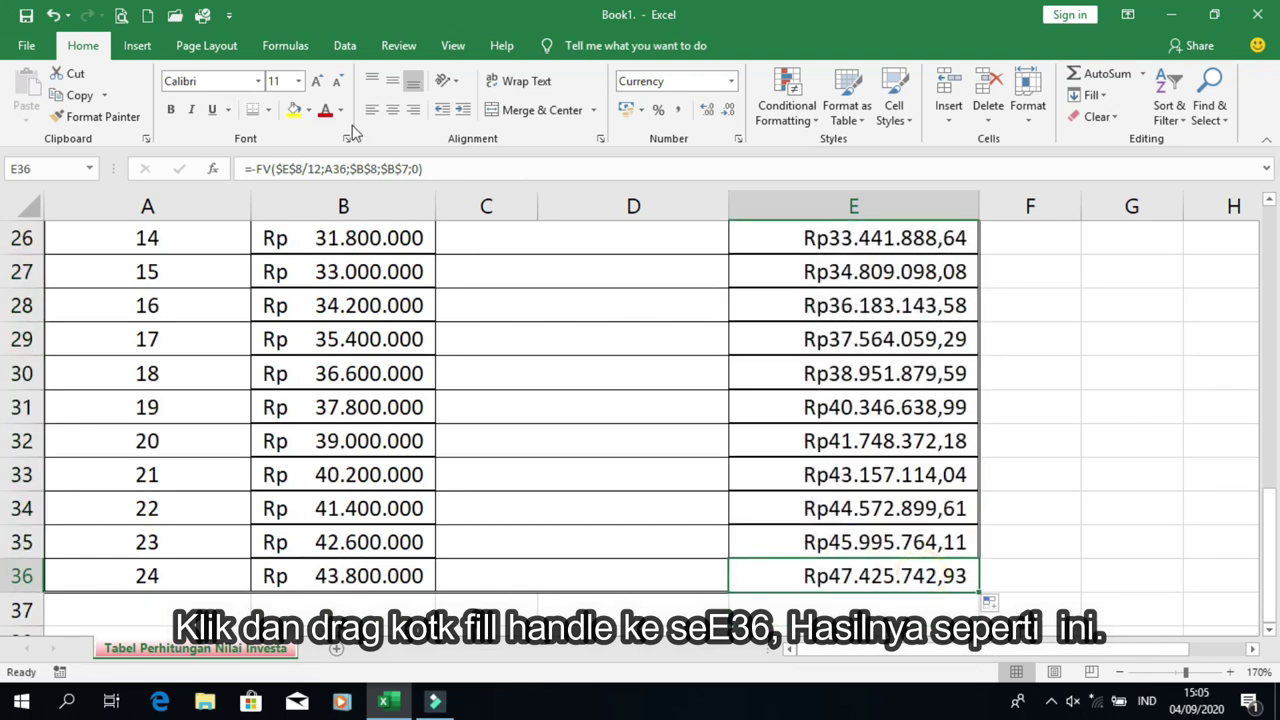
left_click(253, 110)
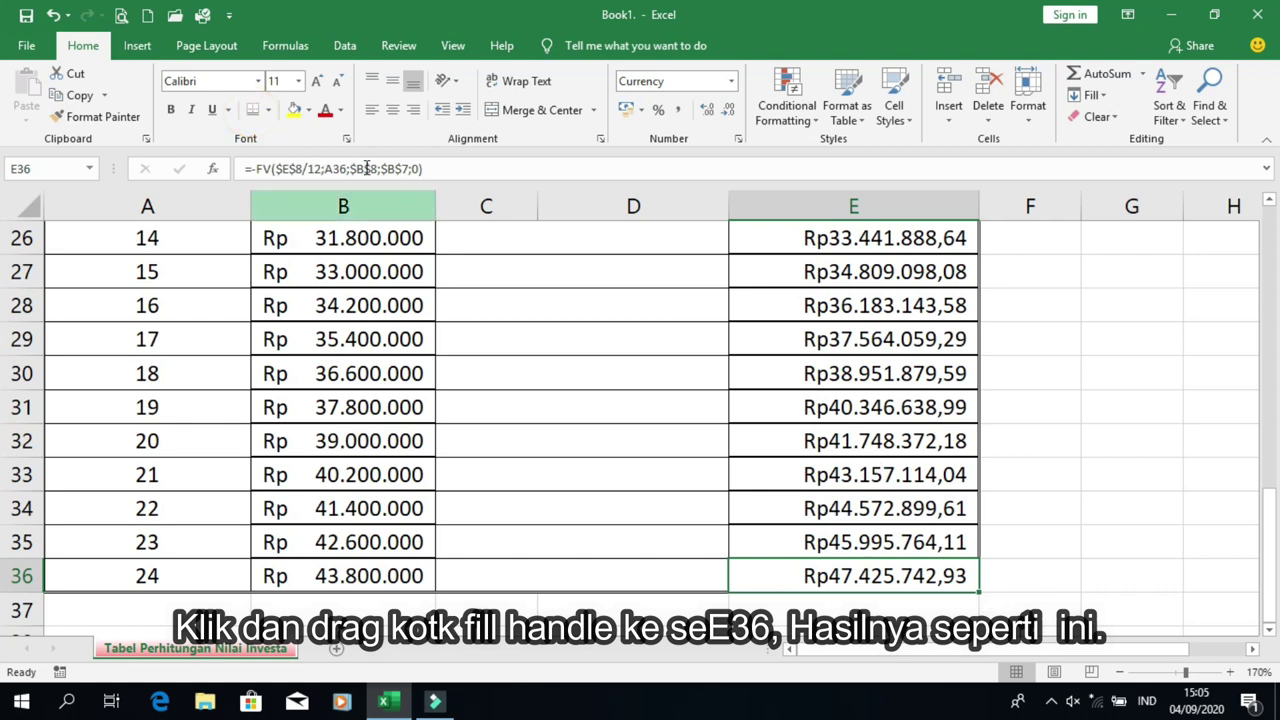
left_click(797, 373)
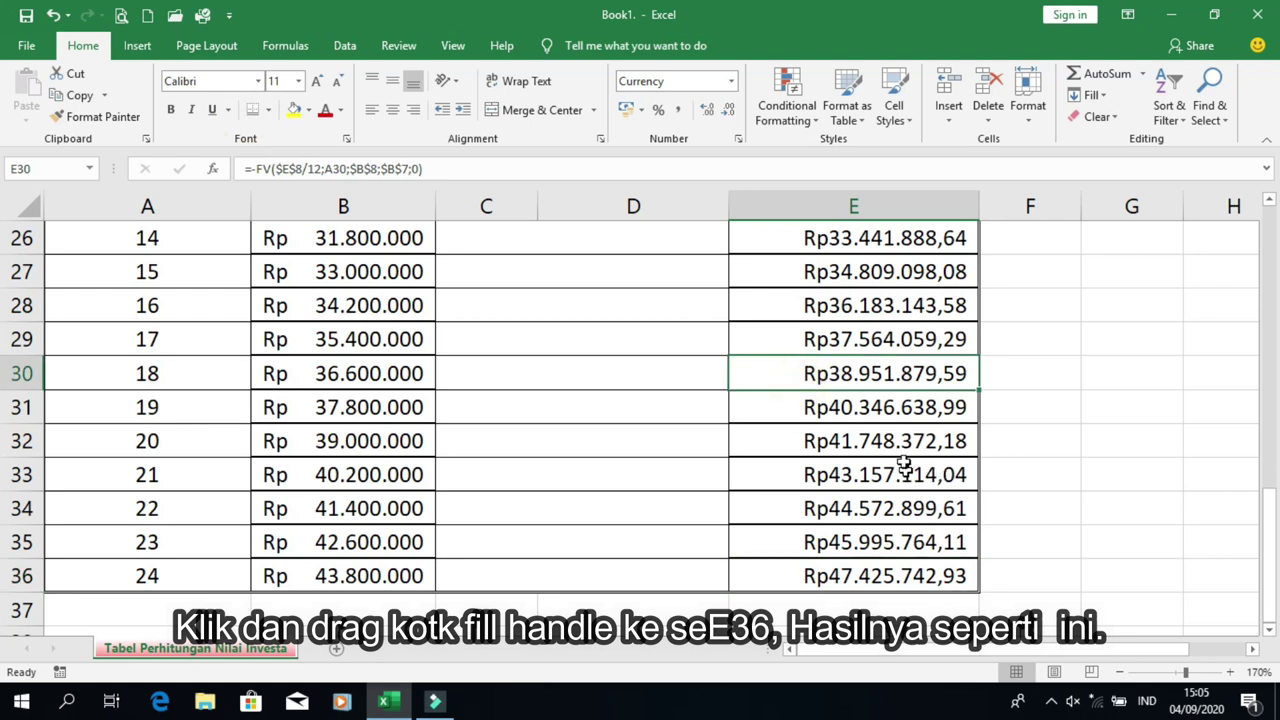
scroll(903, 455, "up", 1)
scroll(903, 455, "up", 1)
scroll(903, 455, "up", 1)
scroll(903, 455, "up", 2)
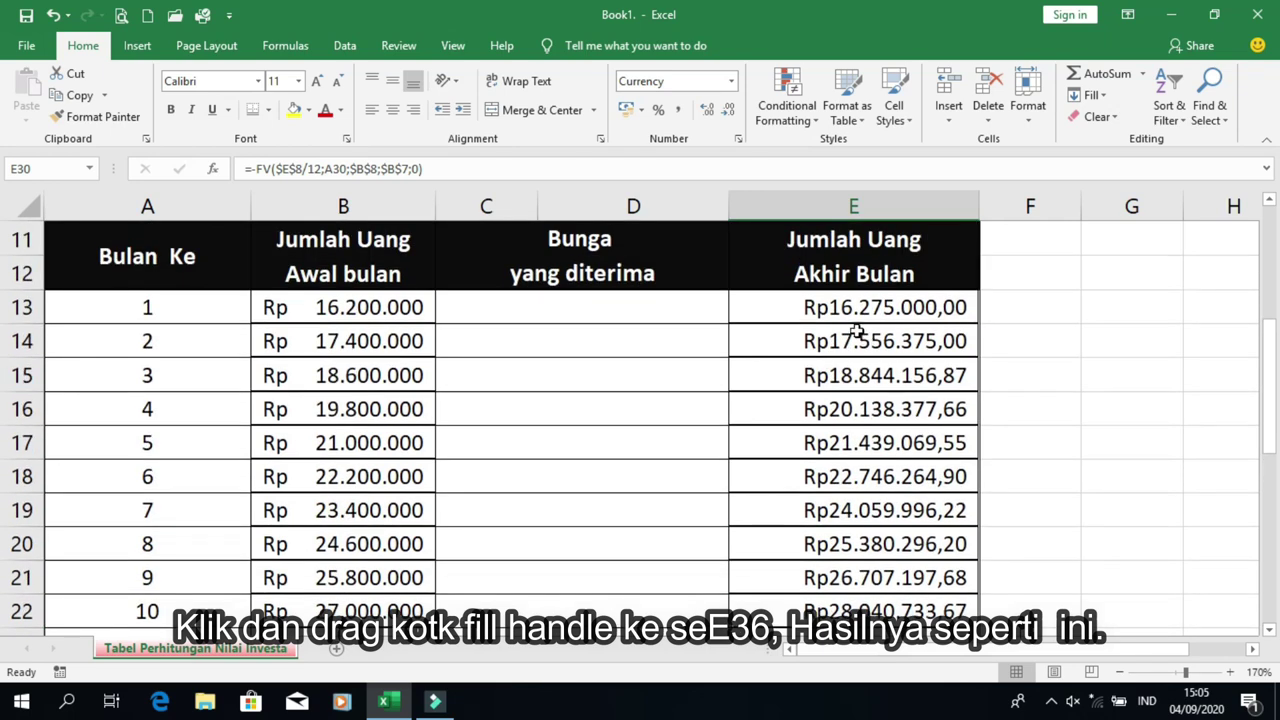
Remove both decimal places from balances E13:E36 so month 1 reads Rp16.275.000
mouse_move(820, 298)
left_mouse_down()
mouse_move(868, 630)
mouse_move(874, 583)
left_mouse_up()
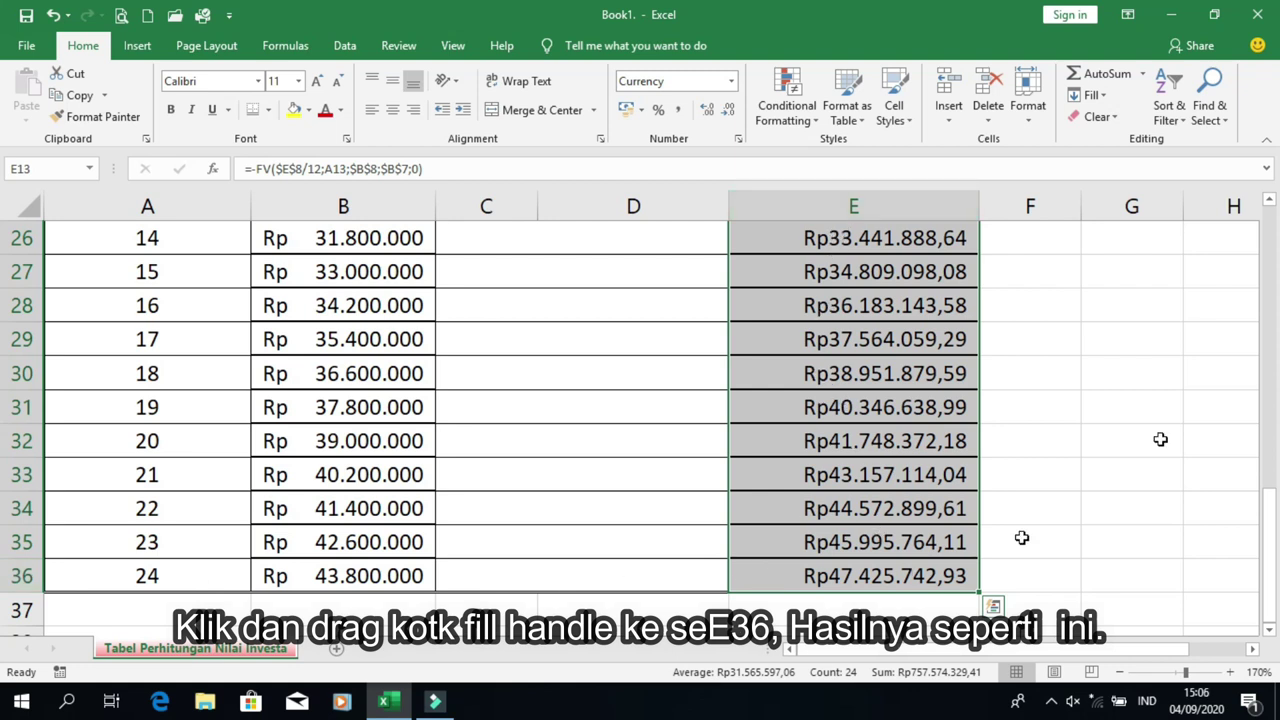
scroll(864, 407, "up", 3)
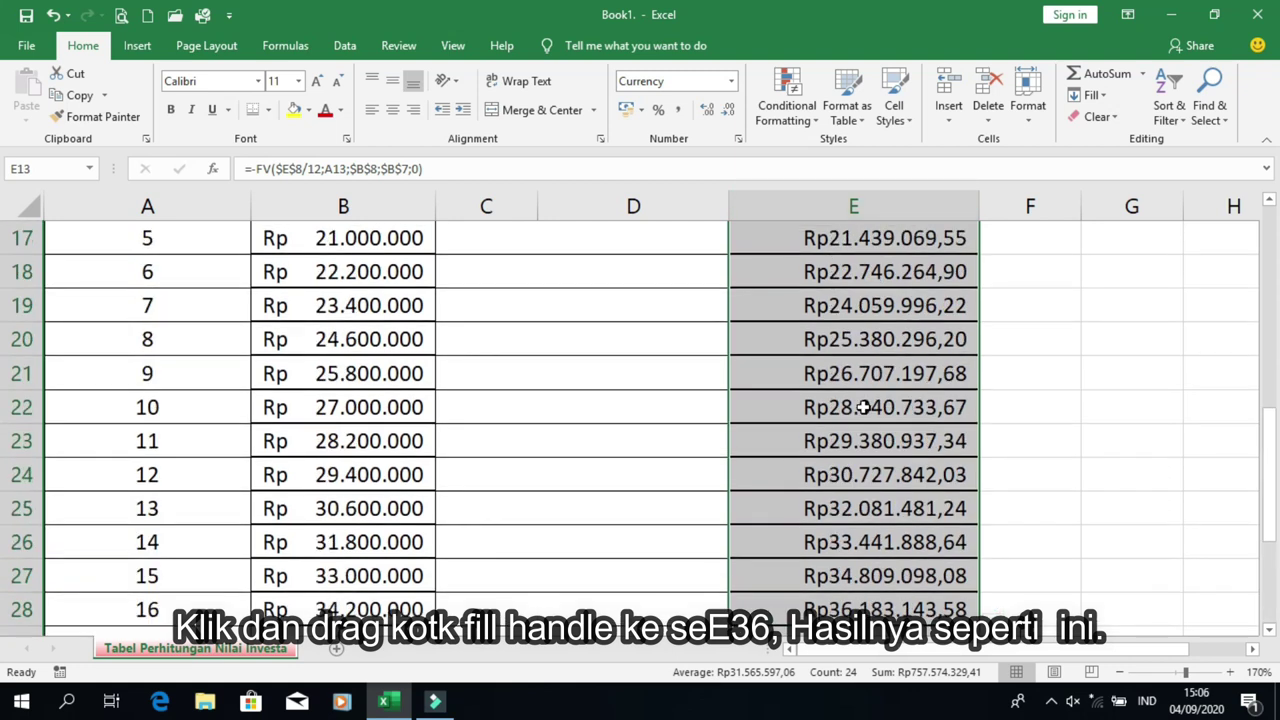
scroll(864, 408, "up", 2)
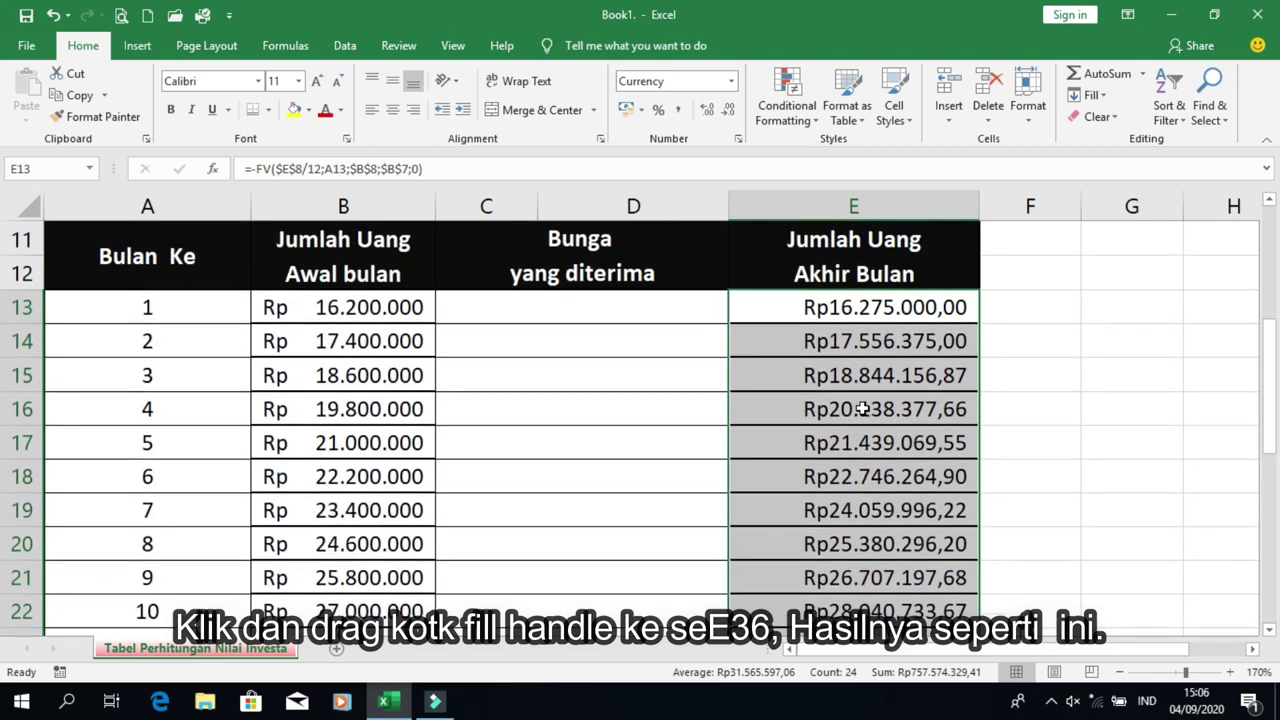
left_click(849, 307)
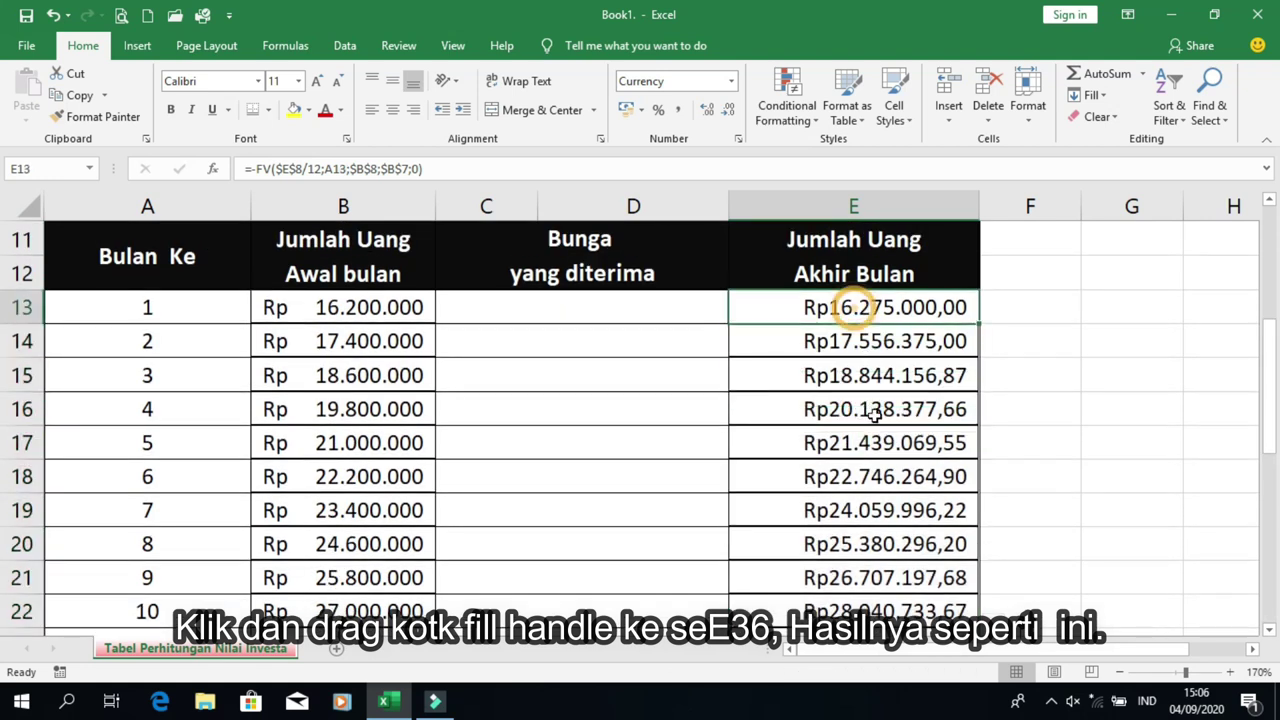
left_click_drag(875, 415, 978, 597)
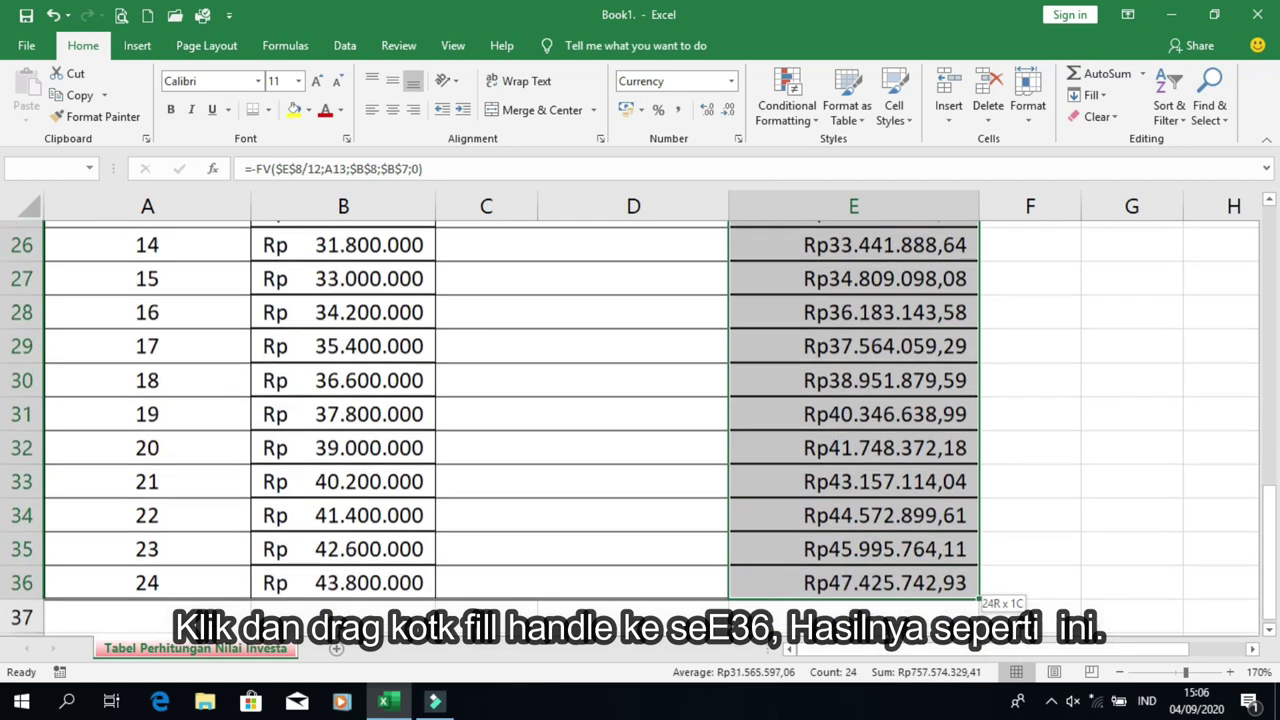
left_click(730, 110)
left_click(730, 110)
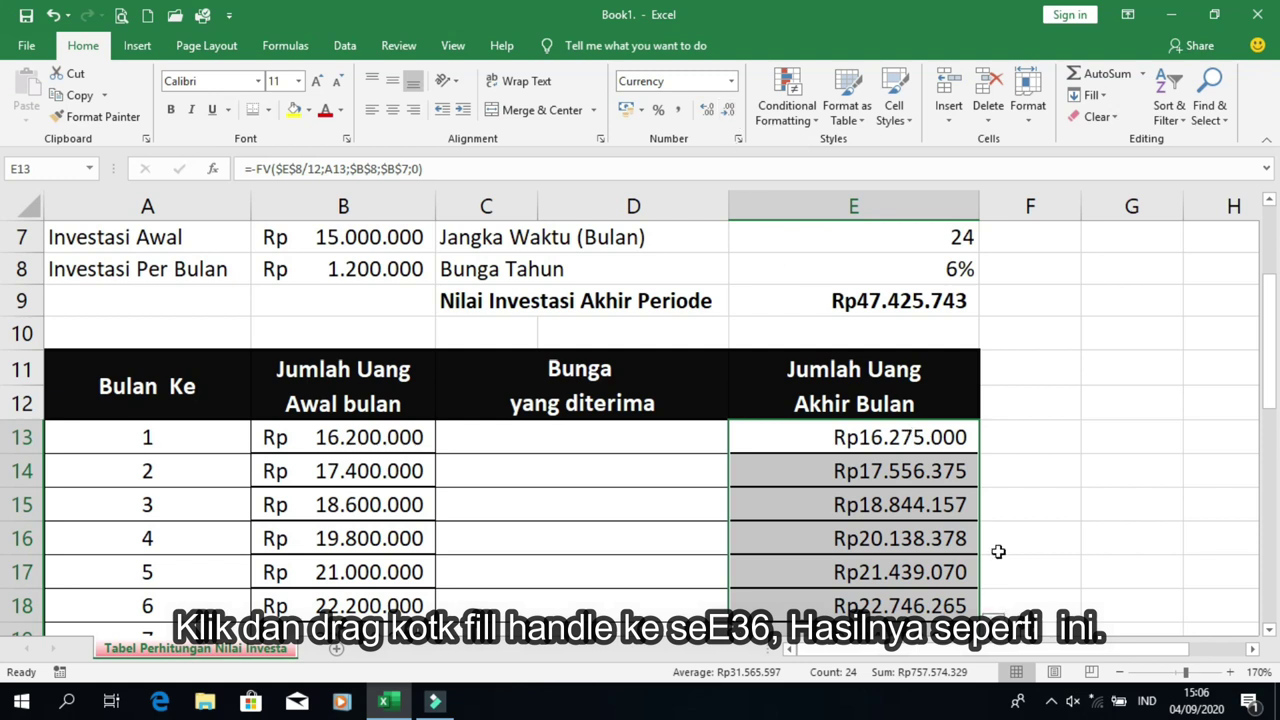
left_click(884, 500)
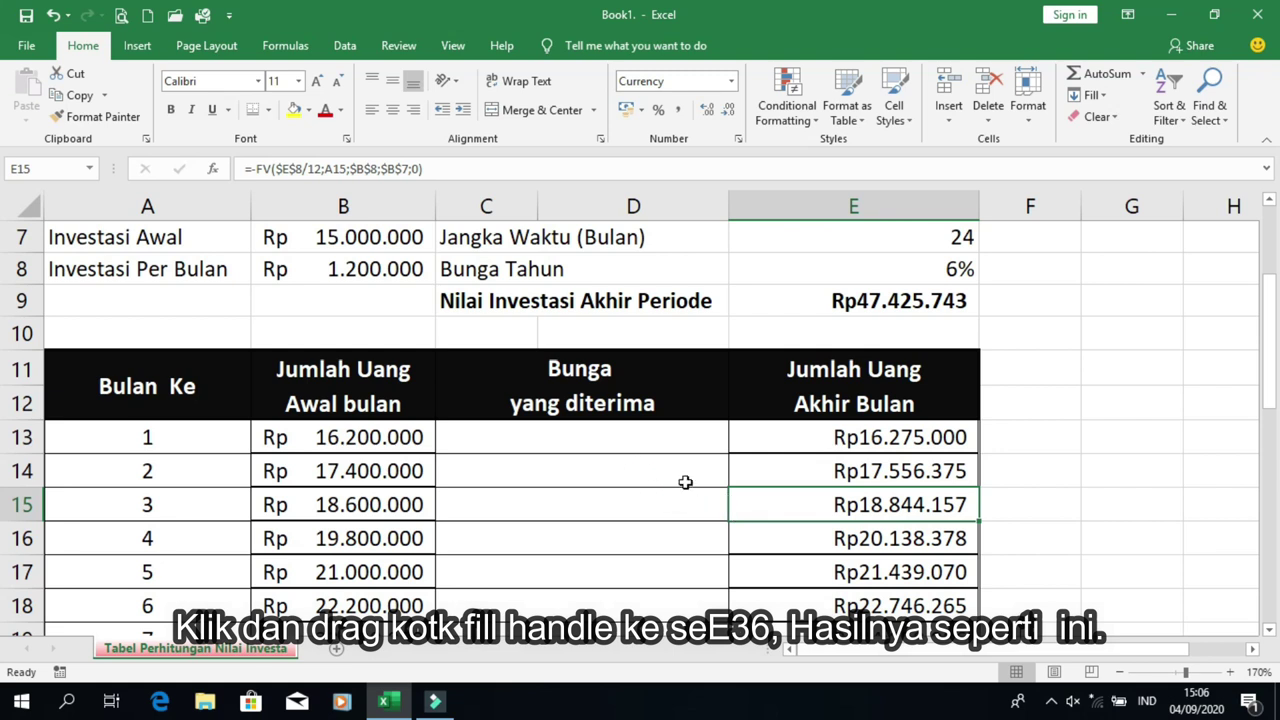
scroll(668, 417, "up", 1)
scroll(666, 412, "up", 1)
scroll(666, 410, "up", 1)
scroll(666, 412, "down", 1)
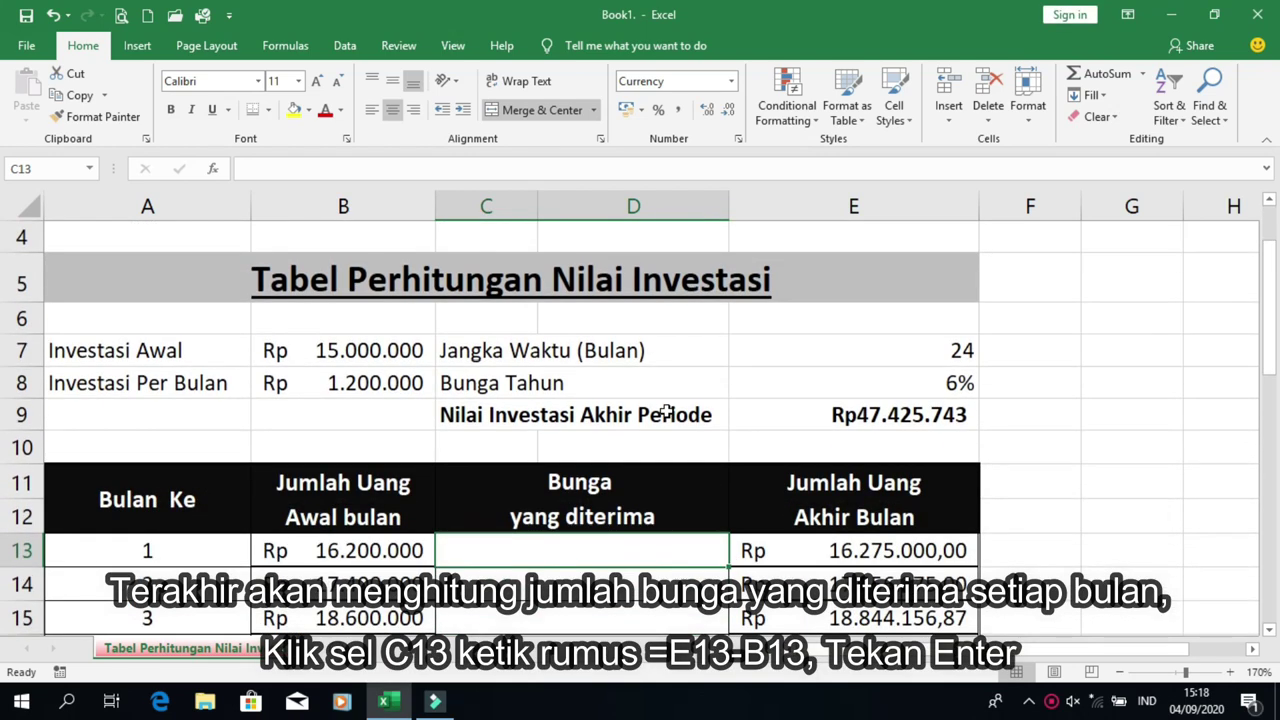
scroll(666, 412, "down", 1)
scroll(666, 410, "up", 1)
left_click(553, 556)
left_click(532, 550)
left_click(39, 170)
left_click(39, 170)
left_click(39, 170)
left_click(39, 170)
left_click(38, 170)
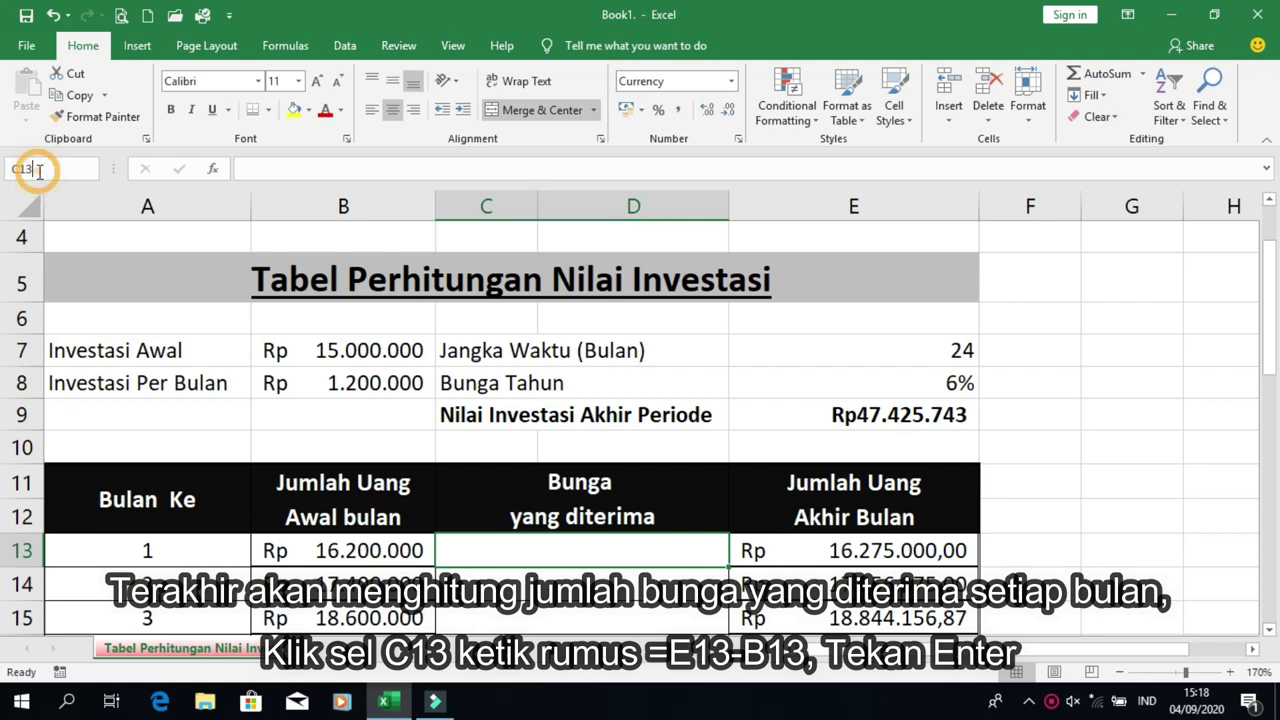
left_click(38, 170)
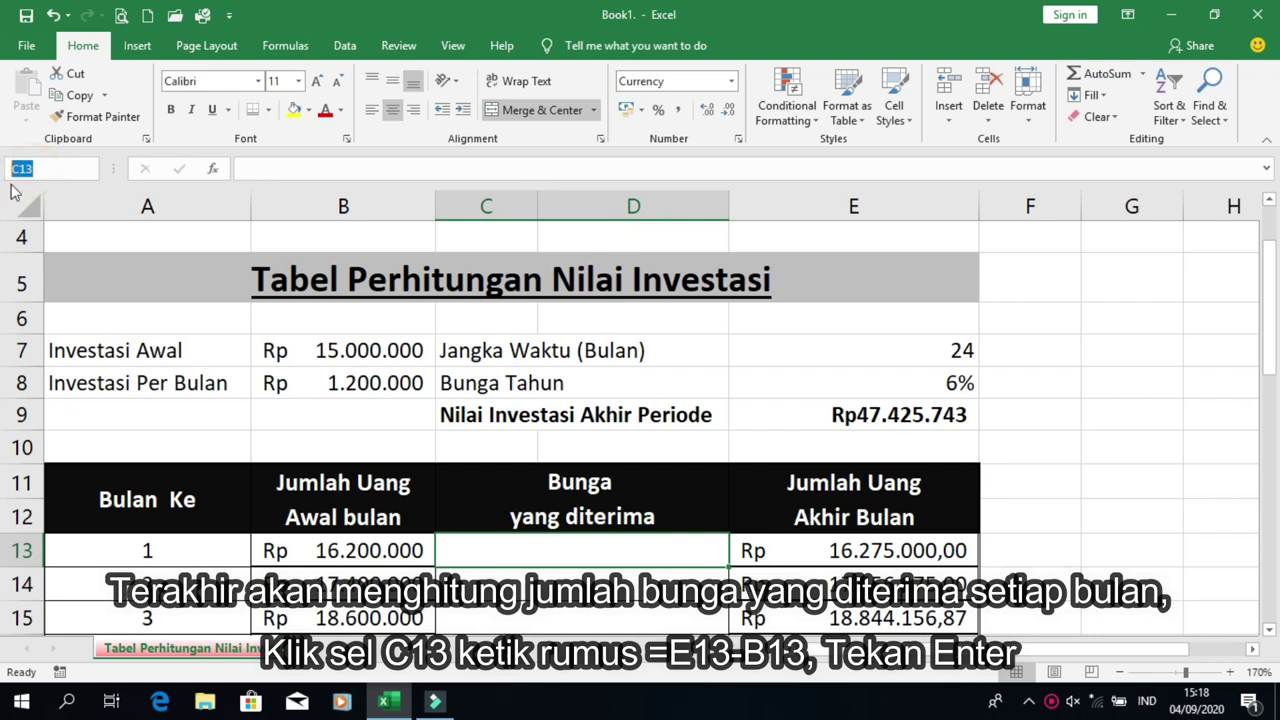
left_click(22, 550)
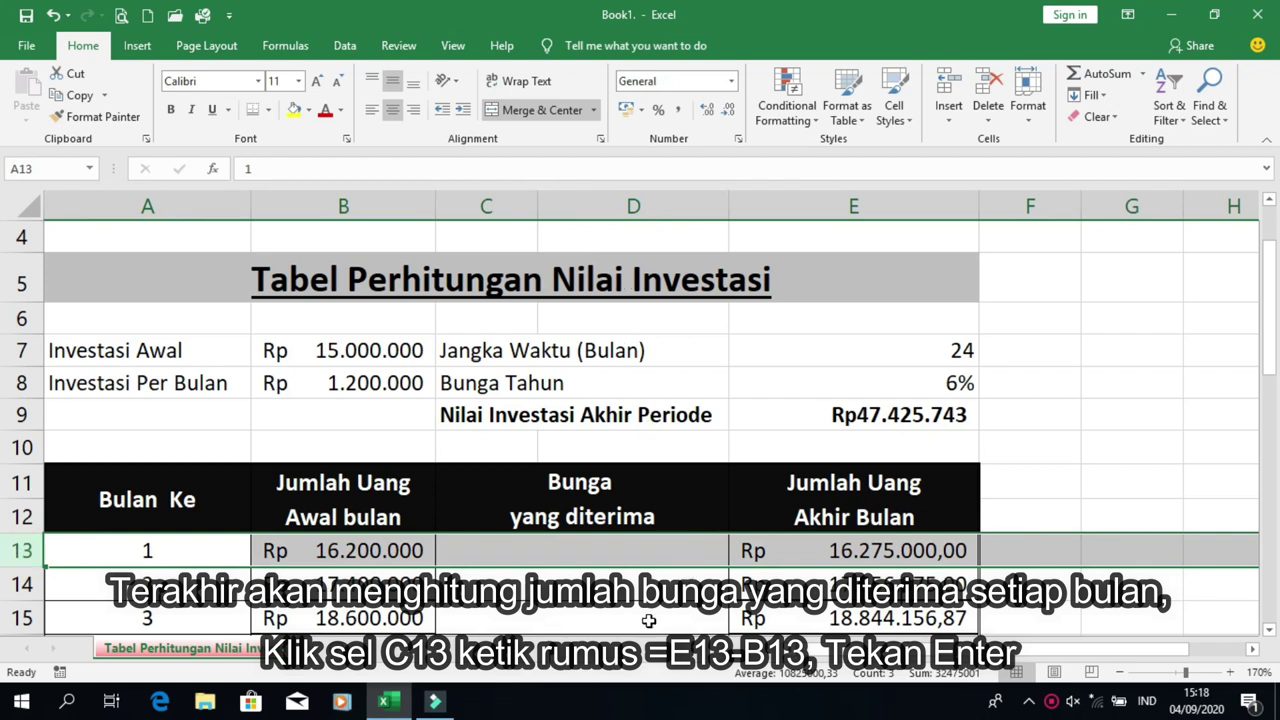
left_click(633, 208)
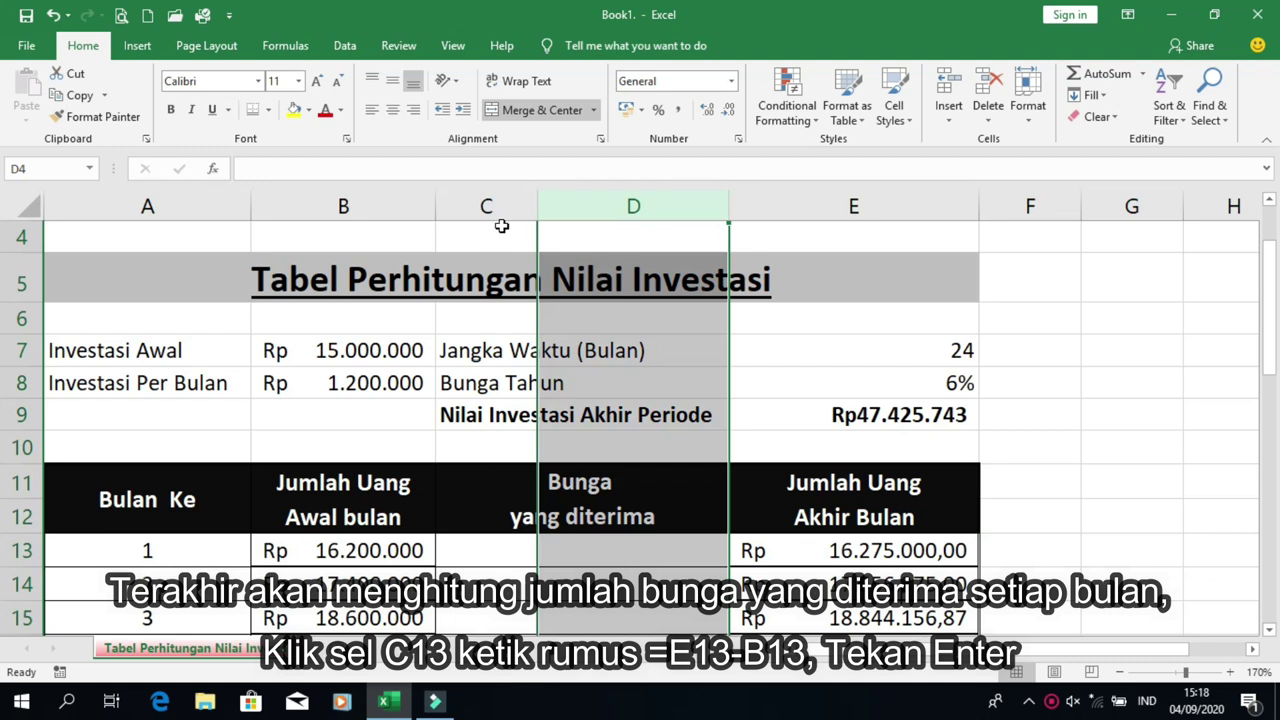
left_click(496, 210)
left_click(498, 544)
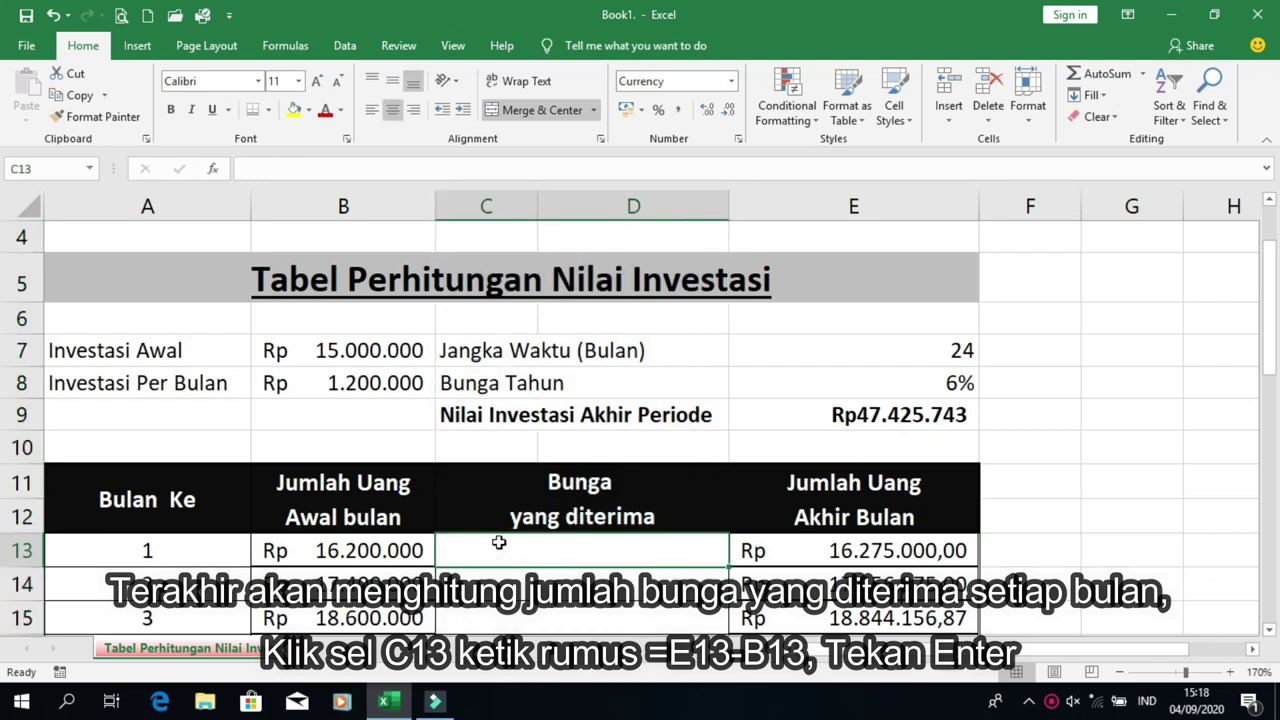
left_click(472, 206)
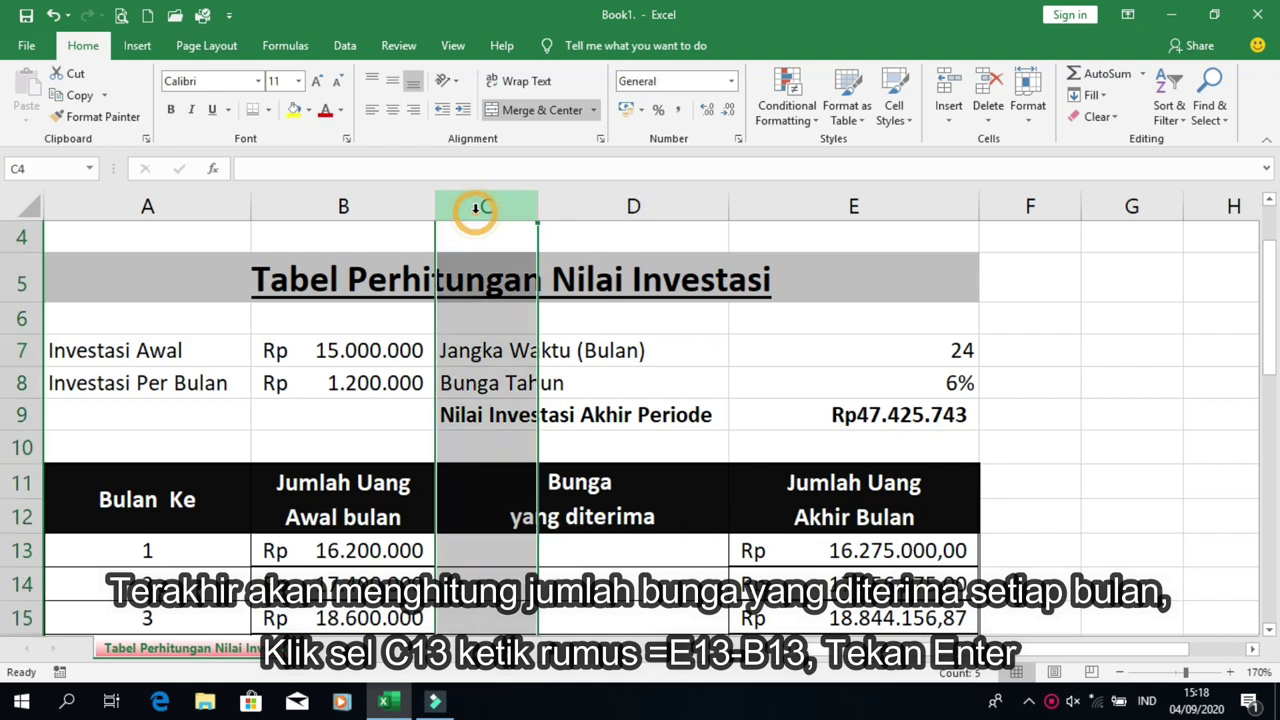
left_click(508, 553)
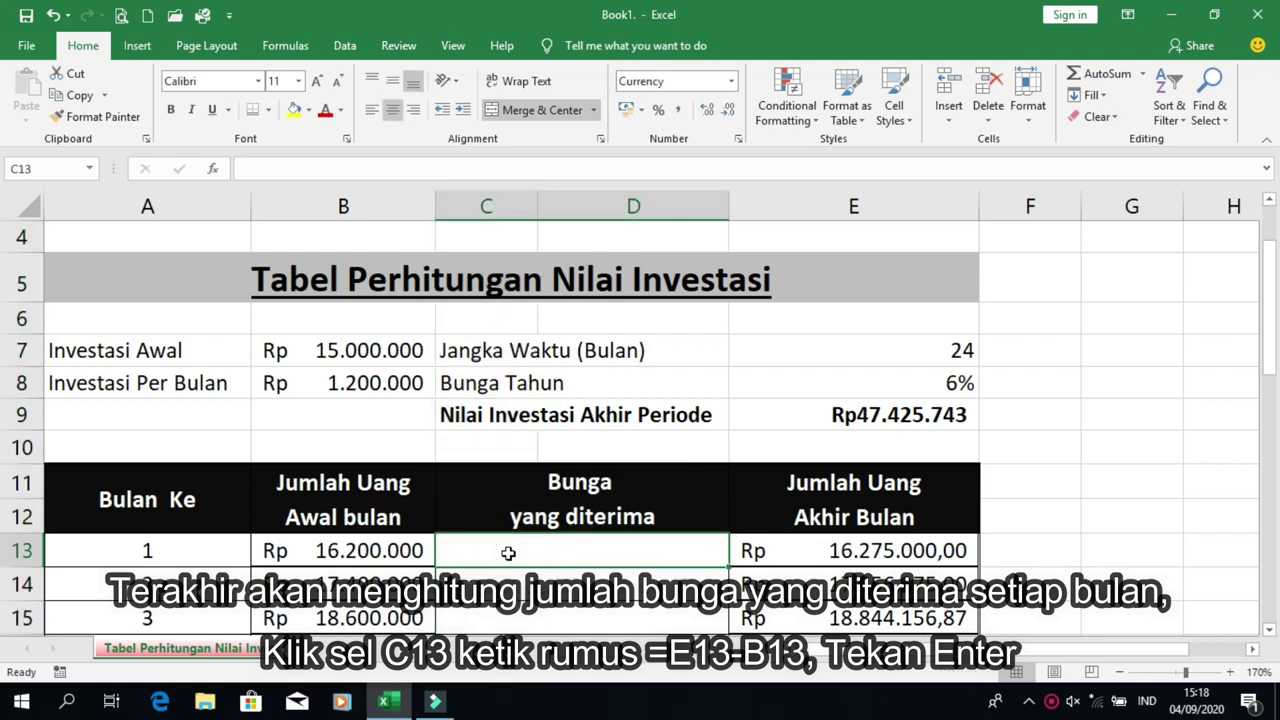
left_click(28, 550)
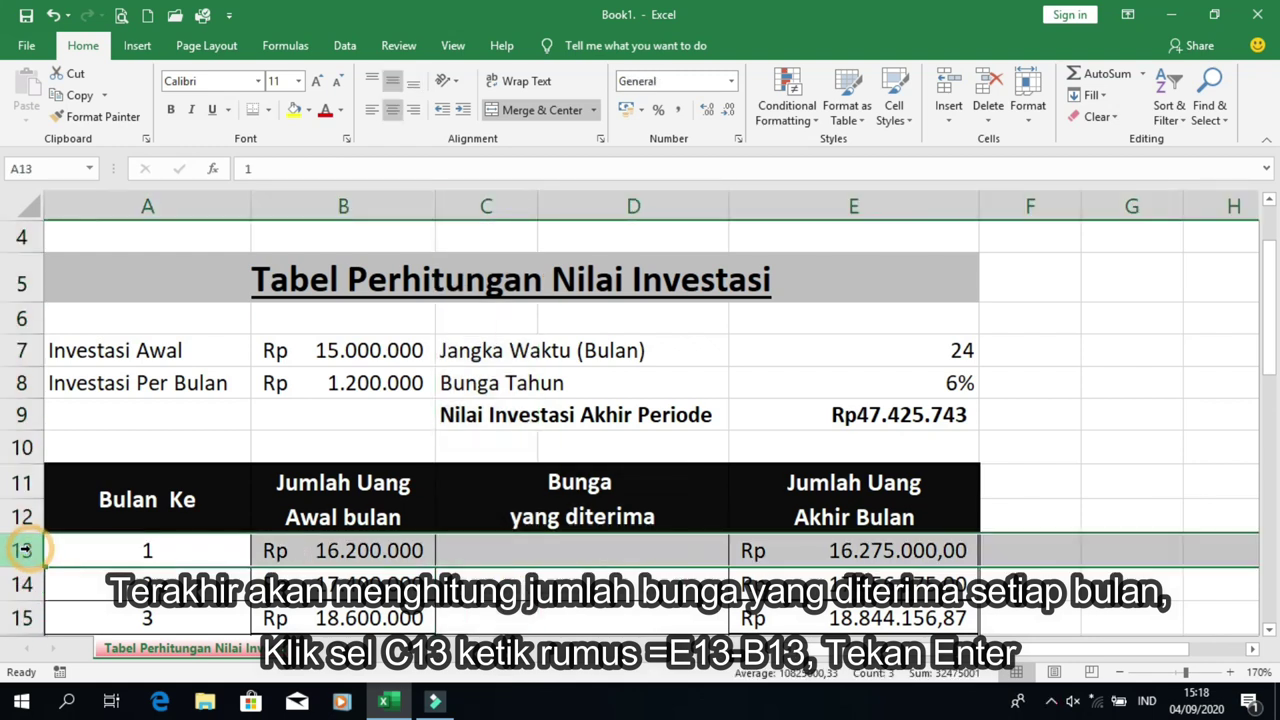
left_click(506, 556)
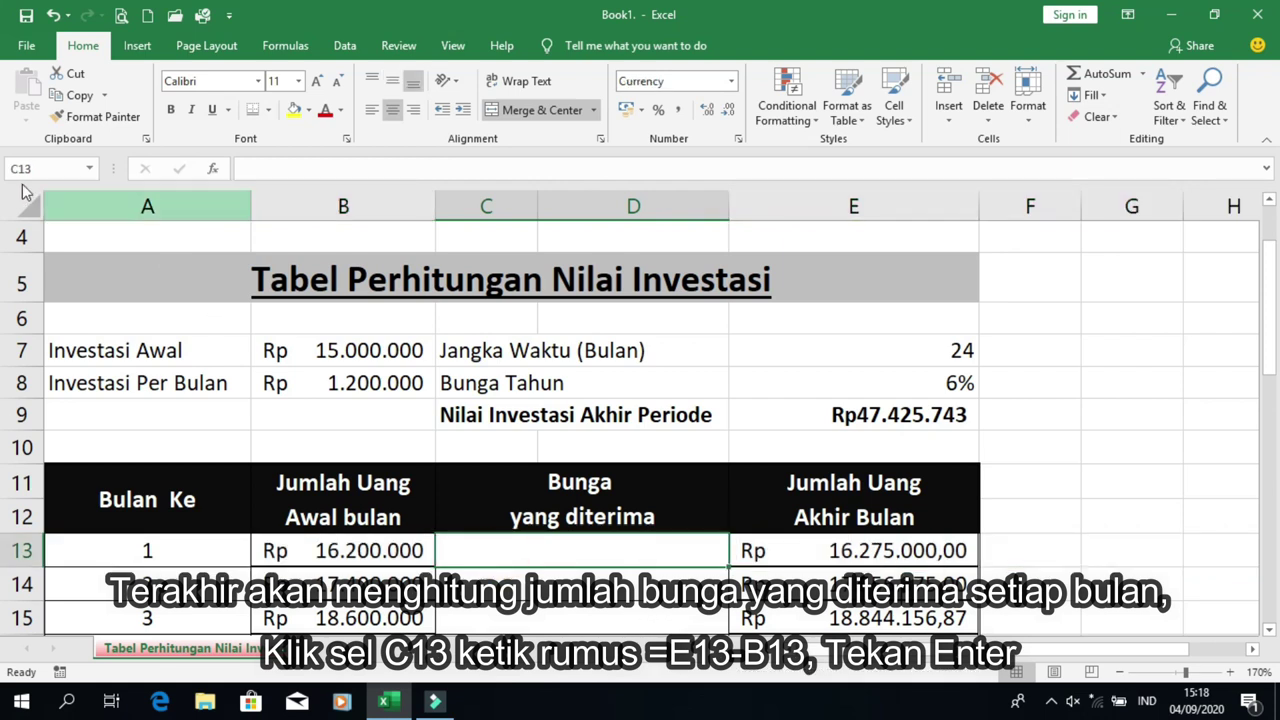
left_click(58, 166)
left_click(627, 558)
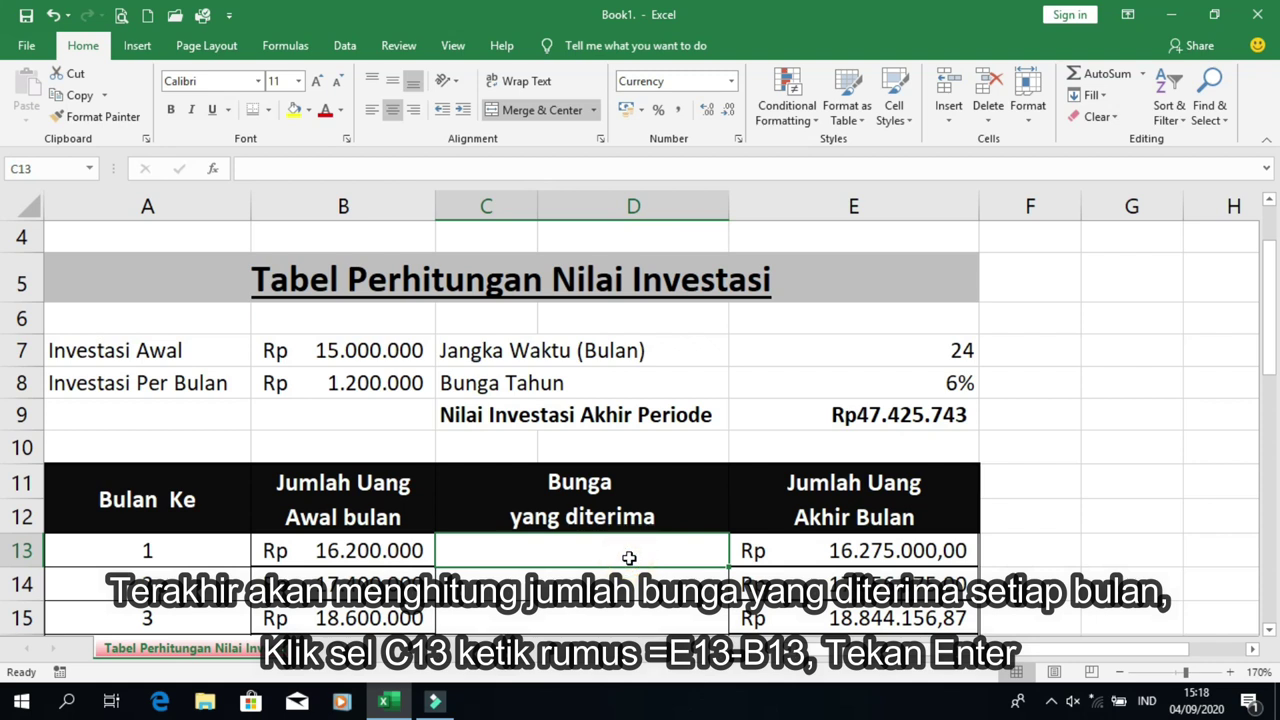
Enter =E13-B13 in C13 so month 1's interest shows Rp 75.000,00
type("=")
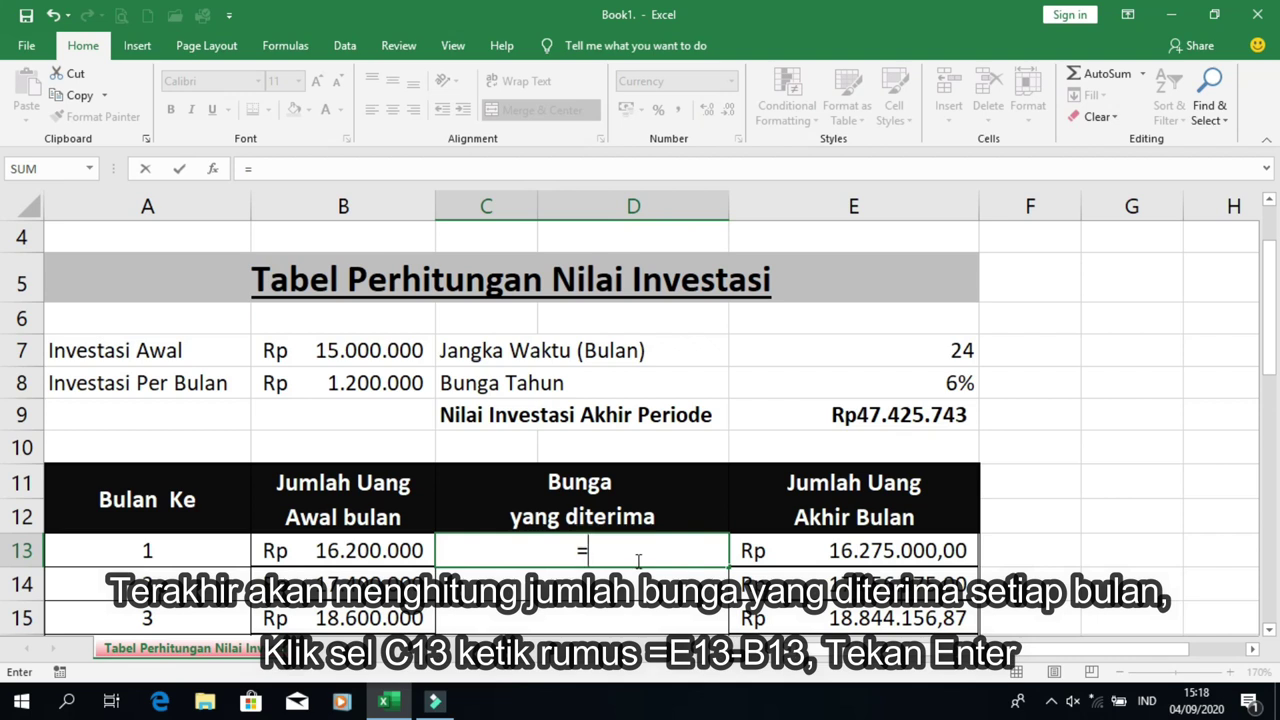
left_click(794, 545)
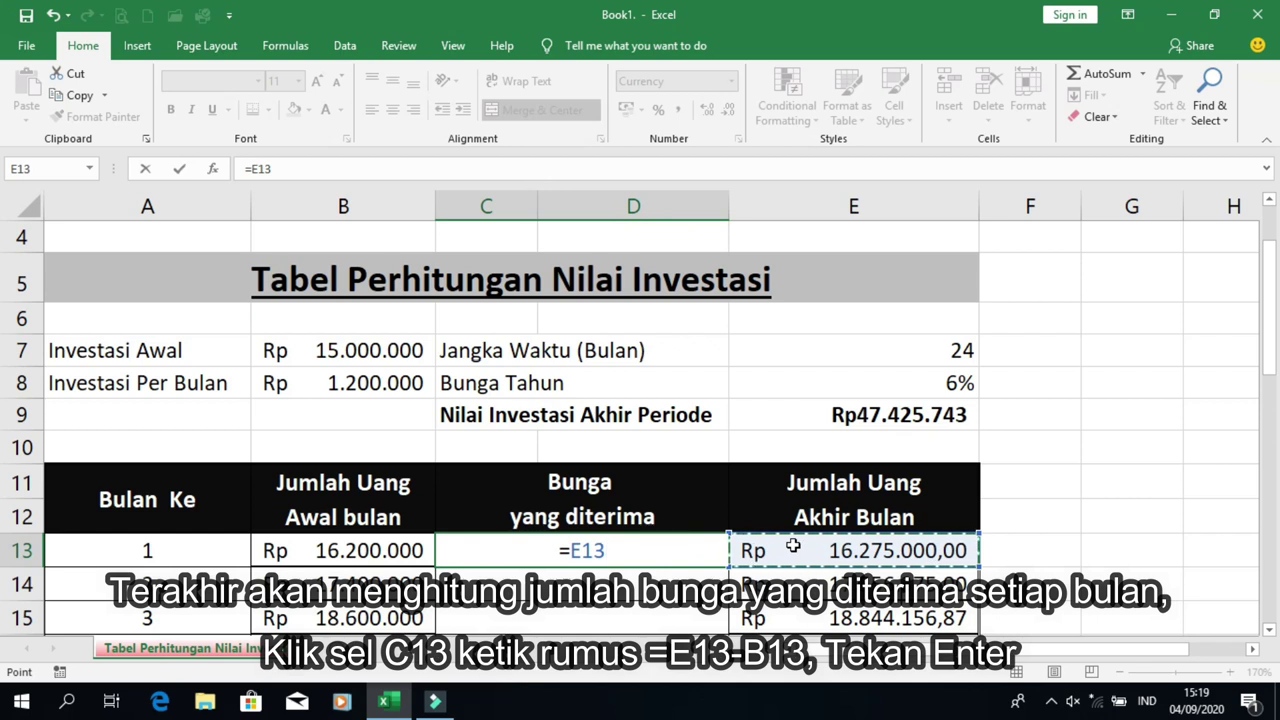
type("-")
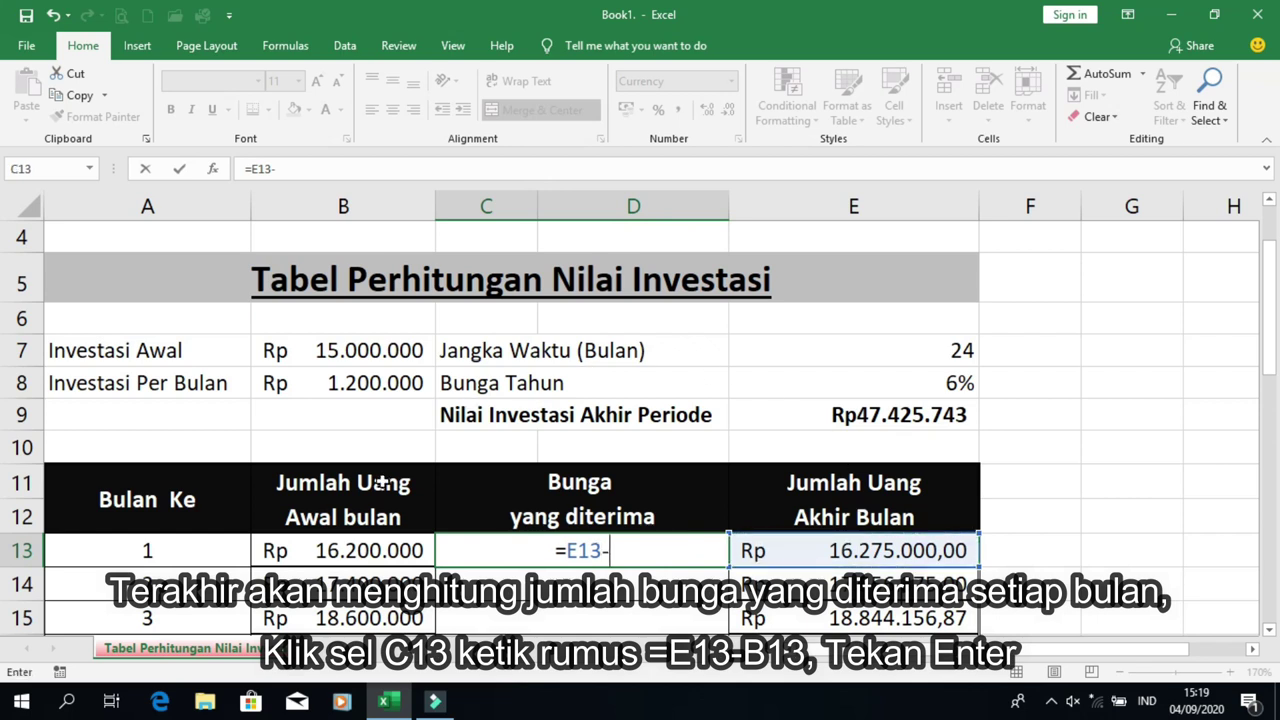
left_click(371, 557)
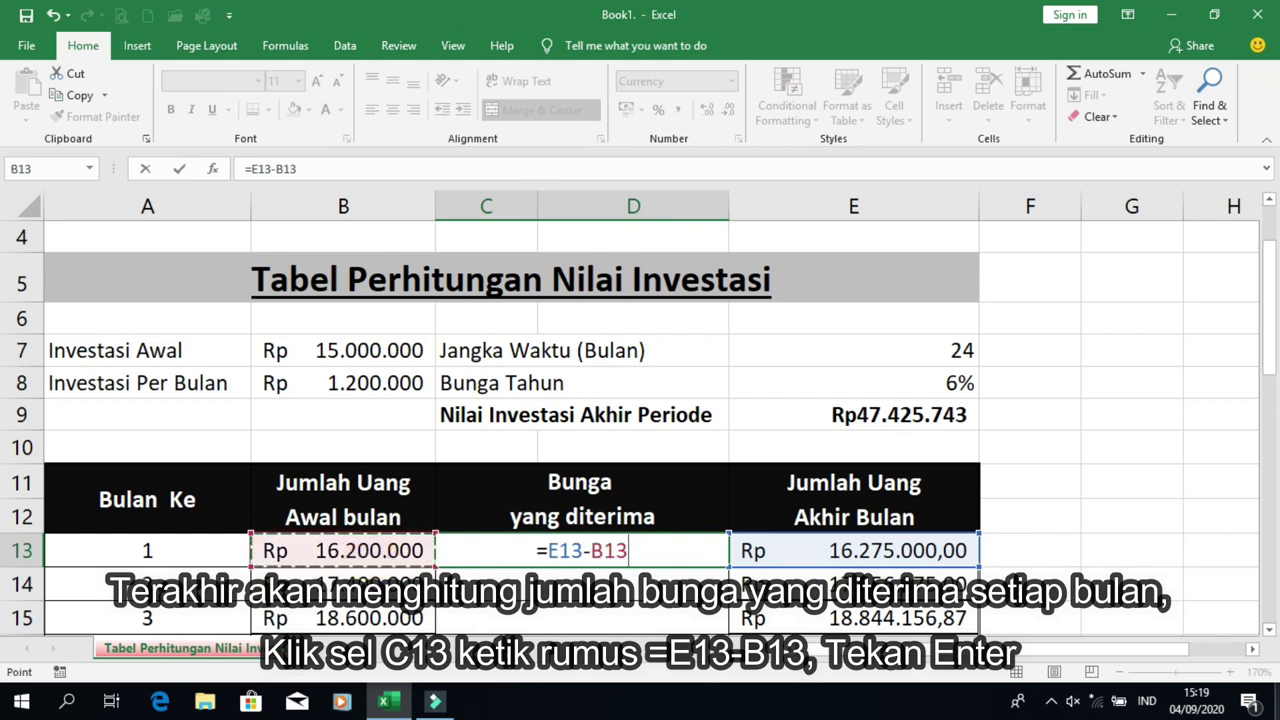
key("Return")
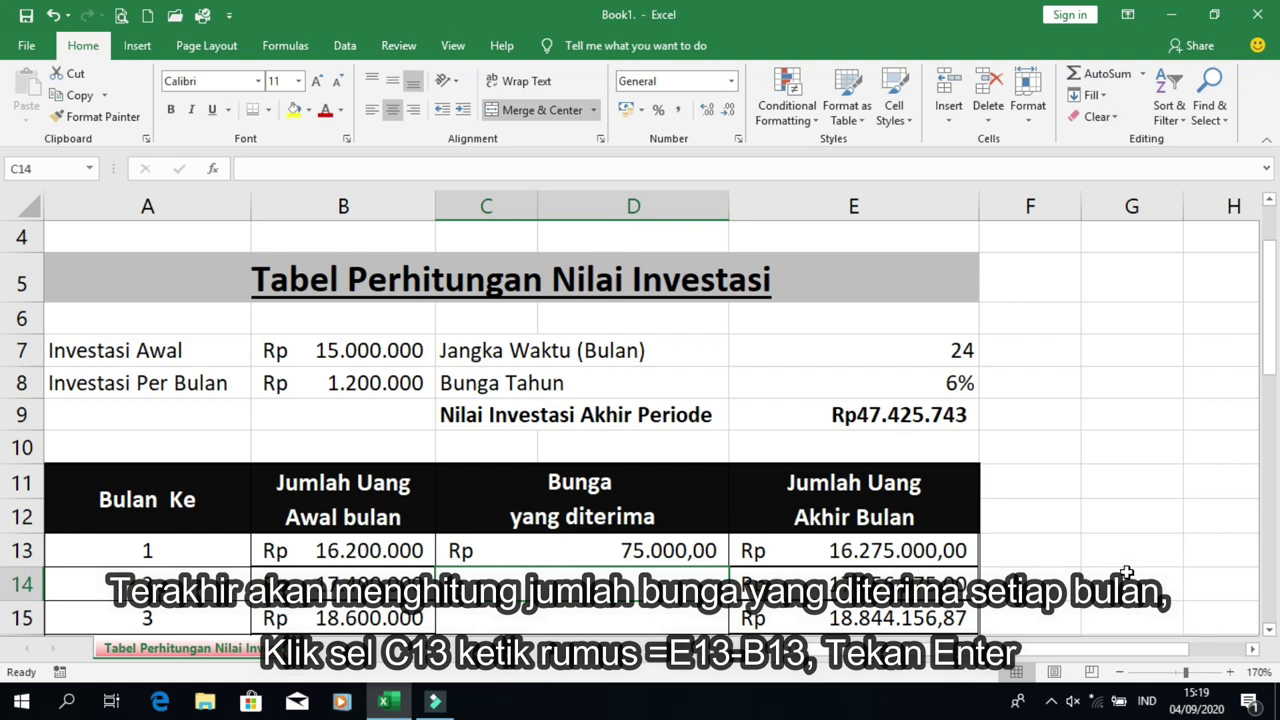
left_click(664, 543)
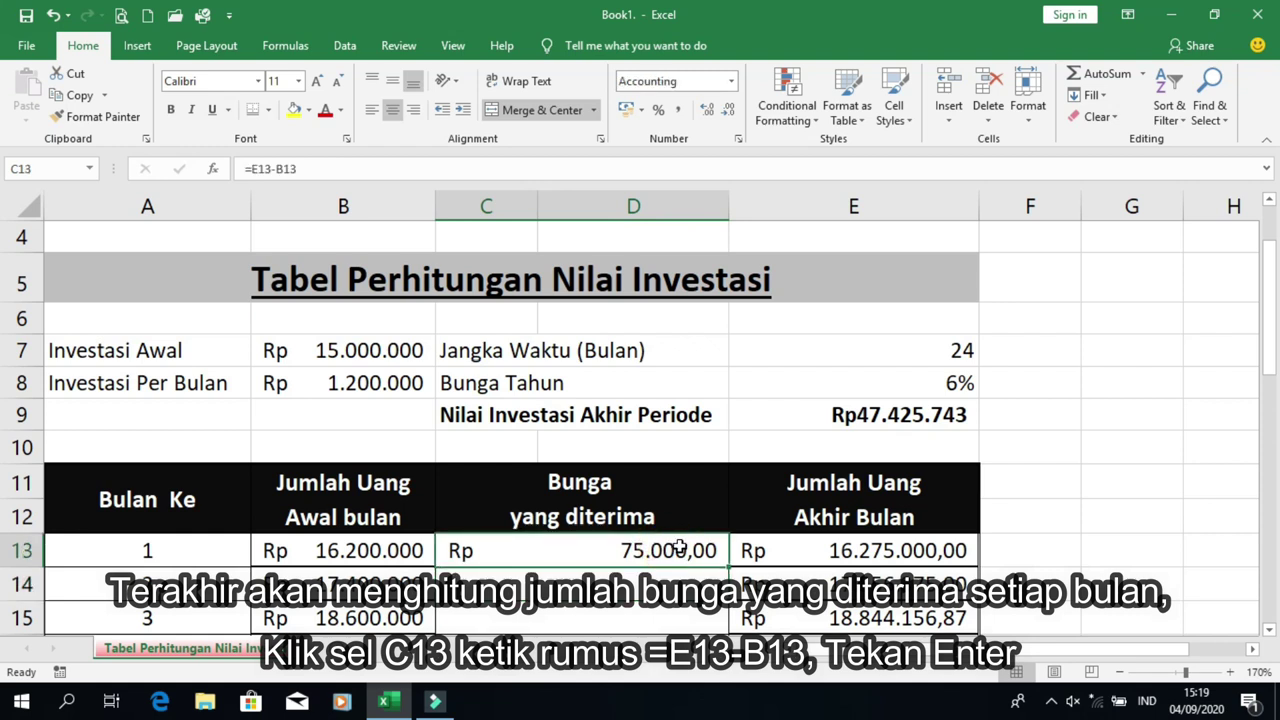
Recheck C13's =E13-B13 formula and zoom the sheet from 170% to 190%
left_click_drag(330, 168, 220, 152)
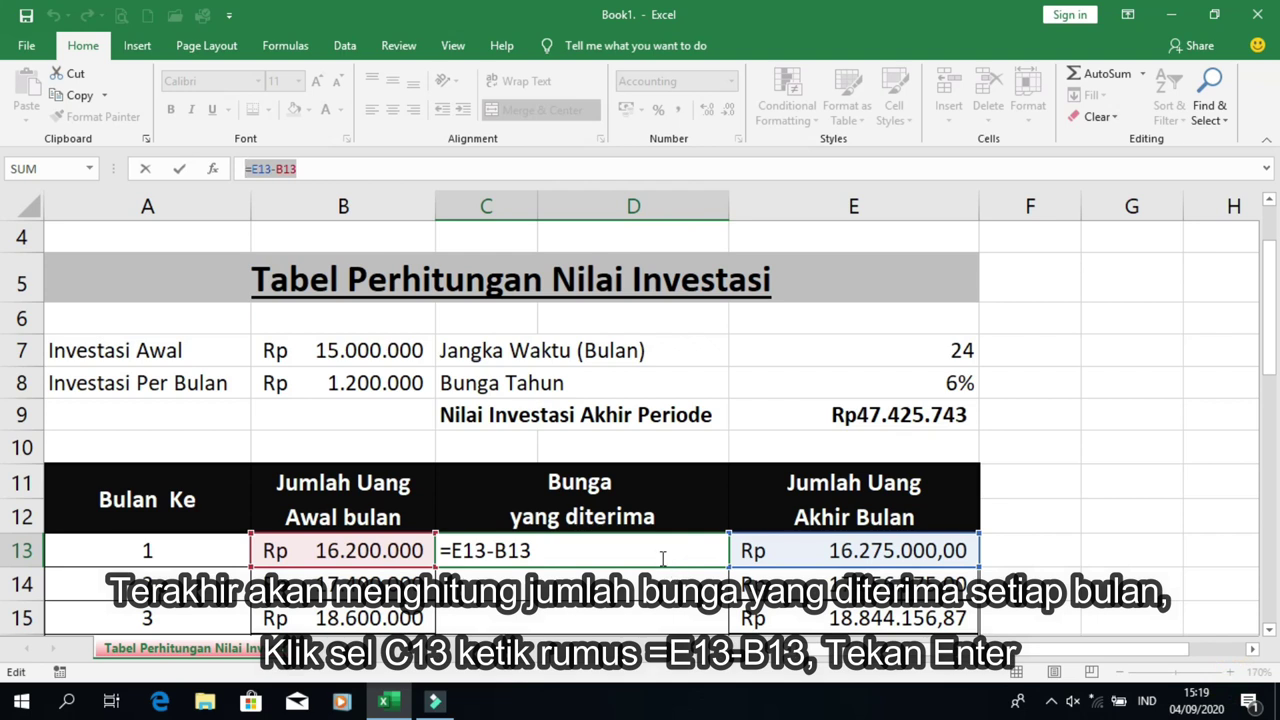
key("Return")
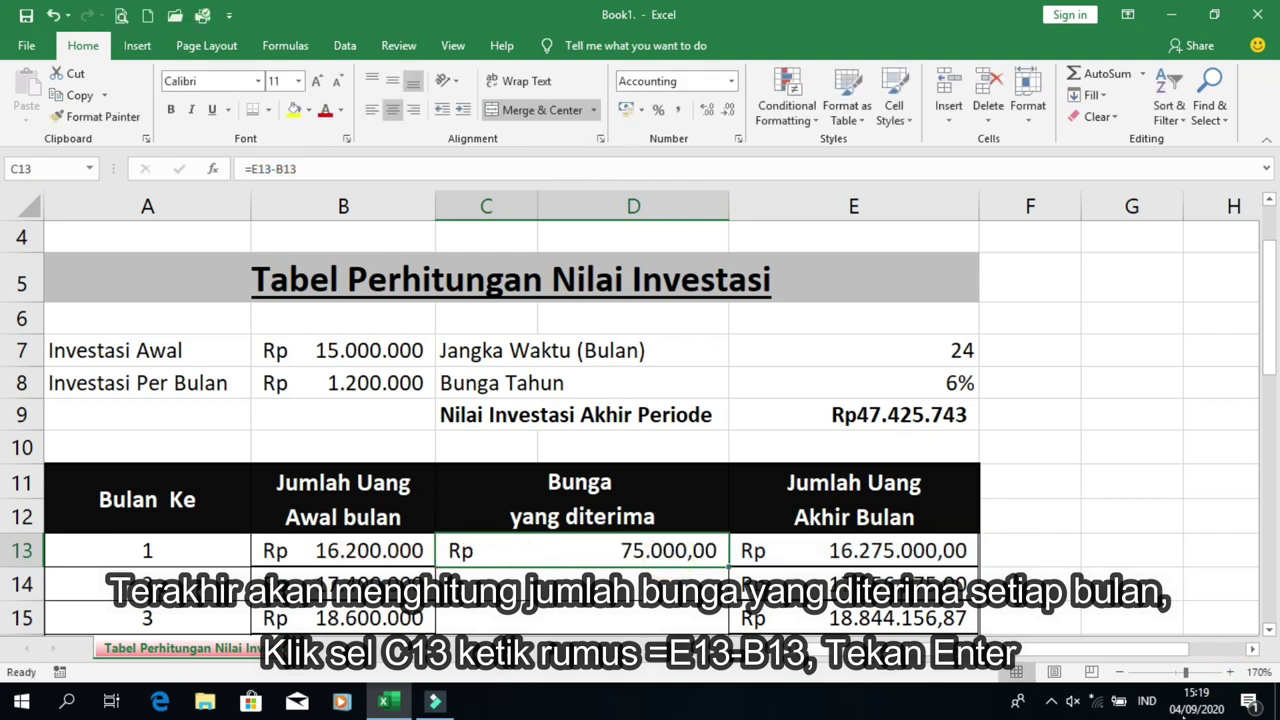
left_click(1230, 672)
left_click(1230, 672)
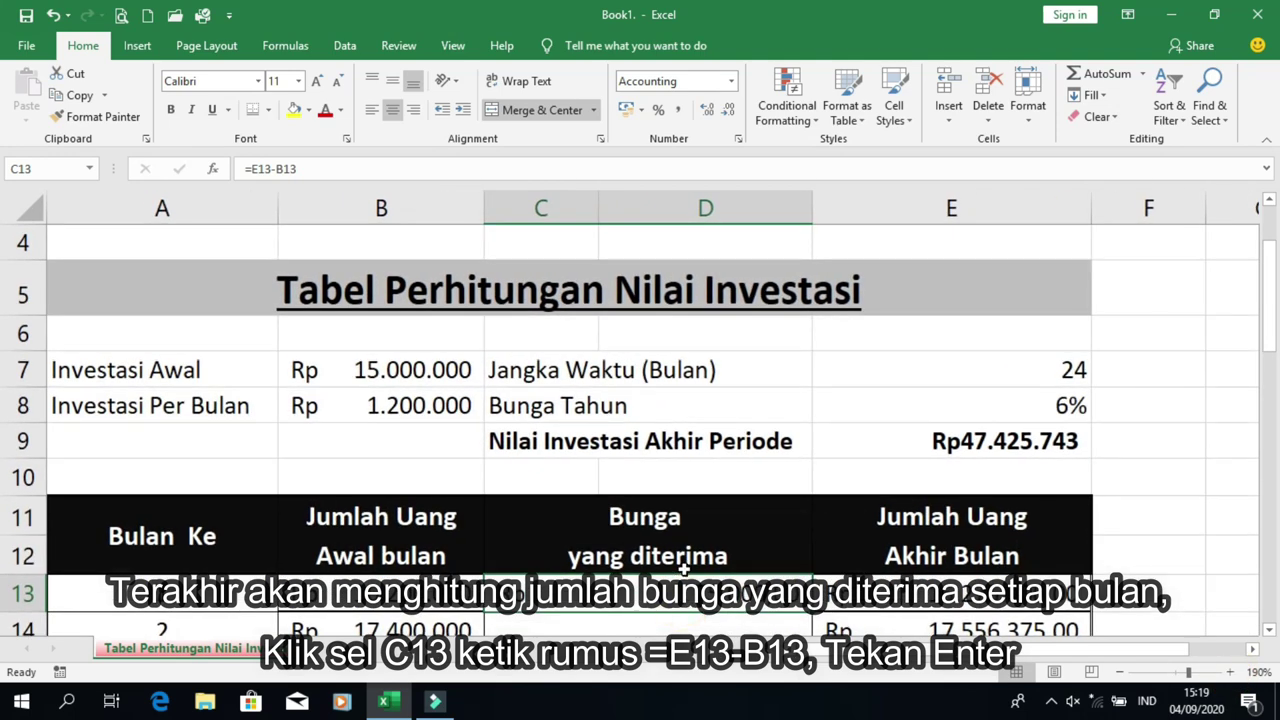
Zoom to 210% and rebuild C13's interest formula as =E13-B13
scroll(684, 550, "down", 1)
scroll(688, 420, "down", 1)
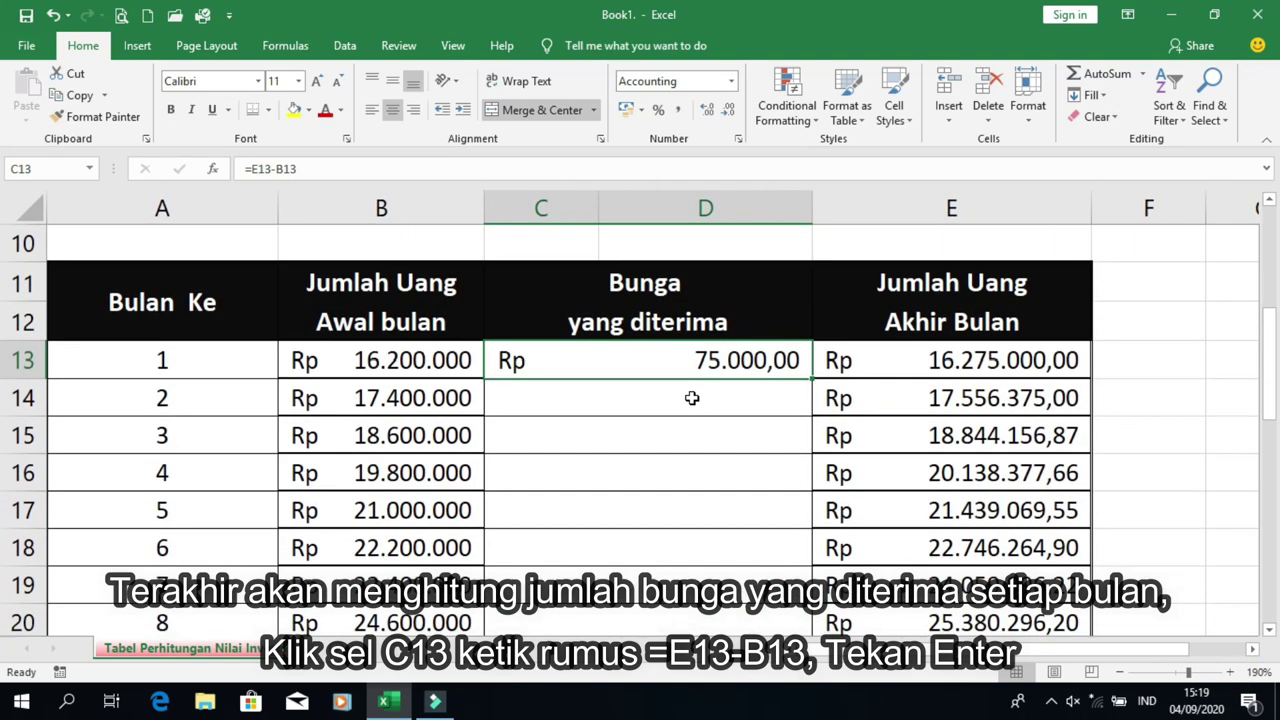
left_click(1230, 672)
left_click(1230, 672)
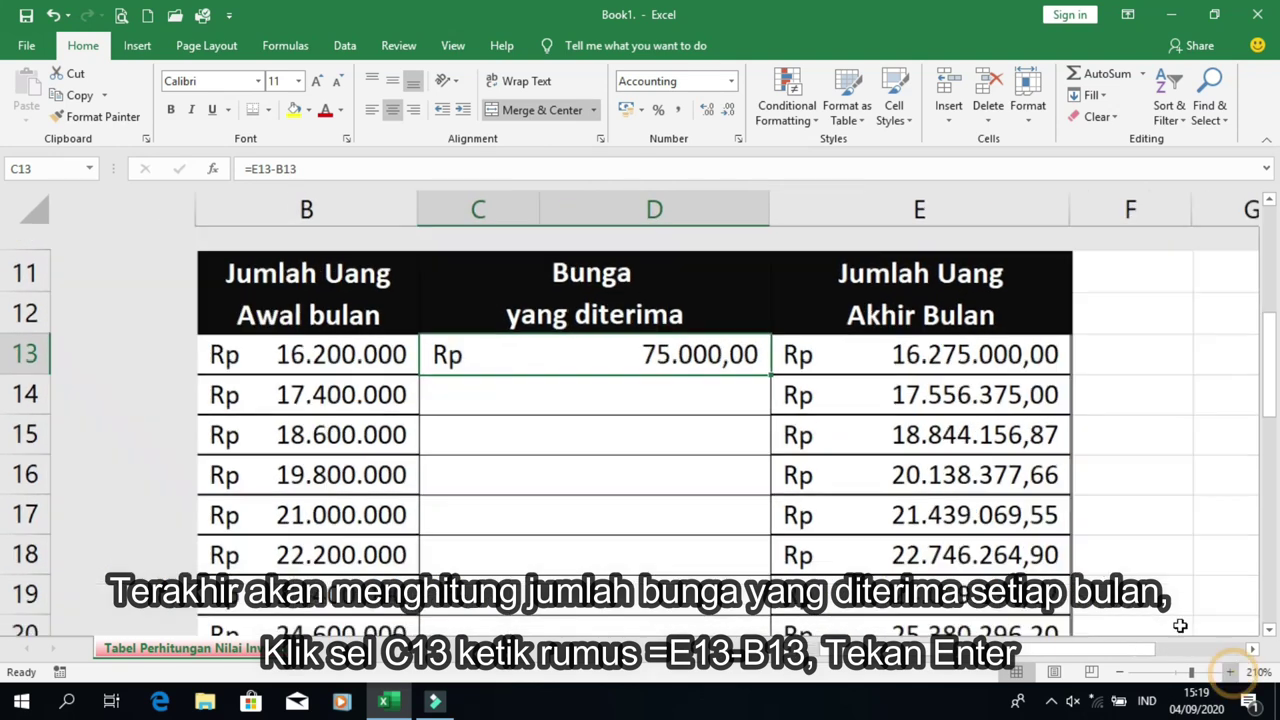
double_click(449, 338)
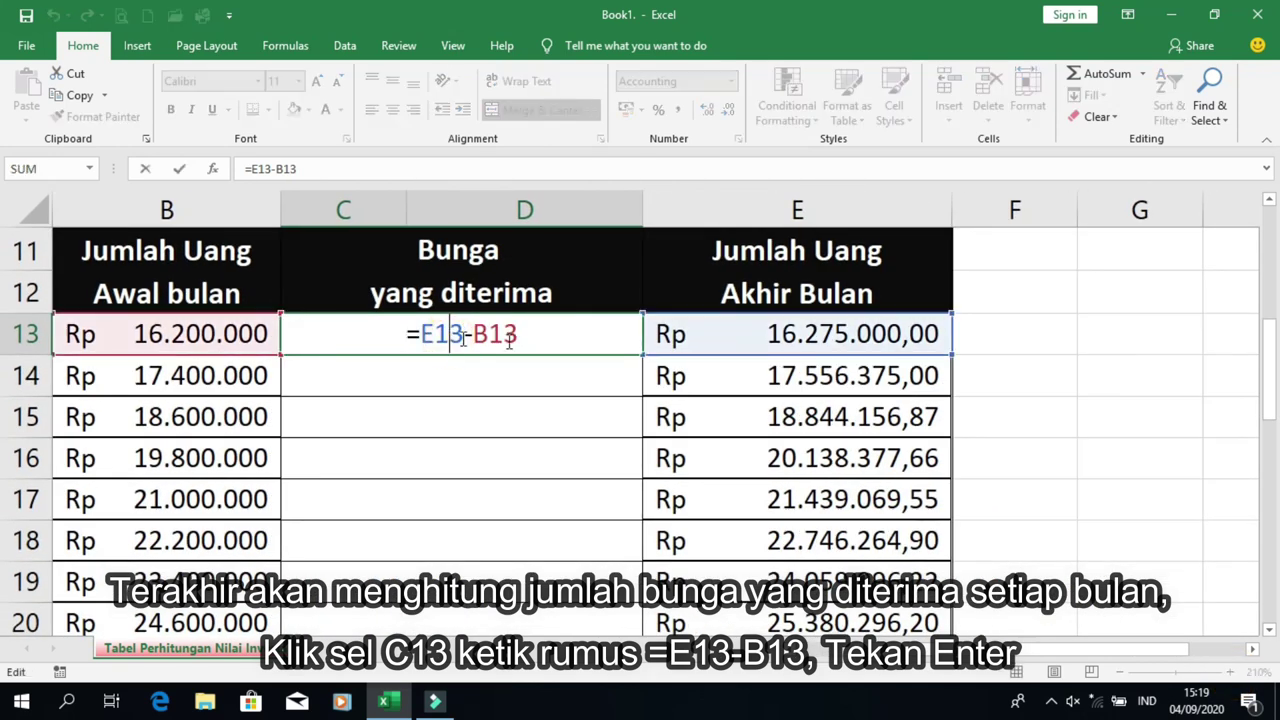
left_click_drag(531, 337, 412, 335)
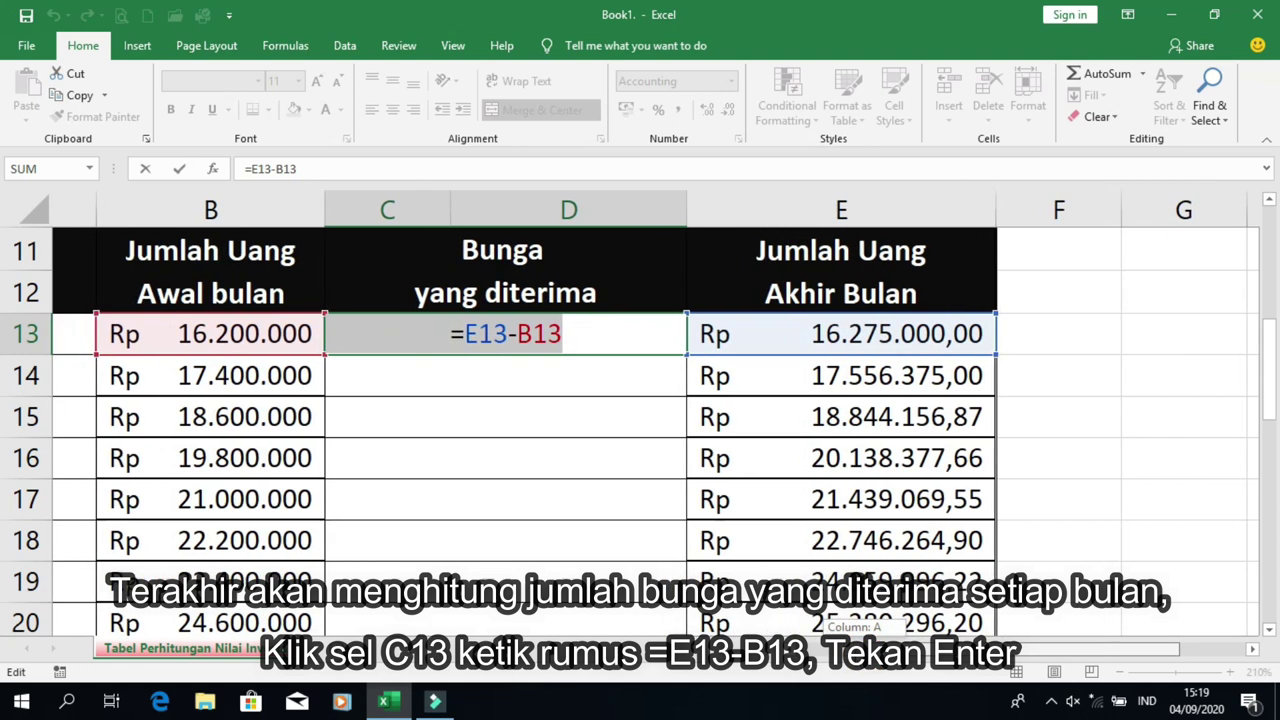
left_click(752, 336)
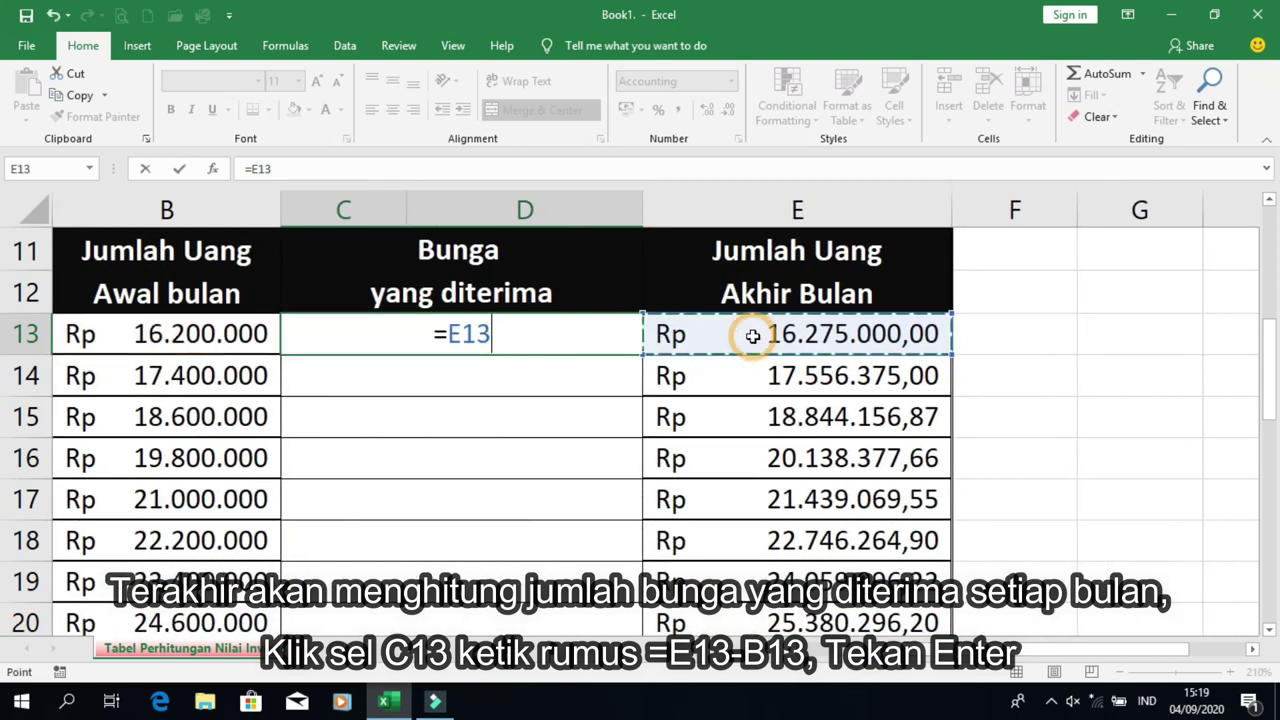
type("-")
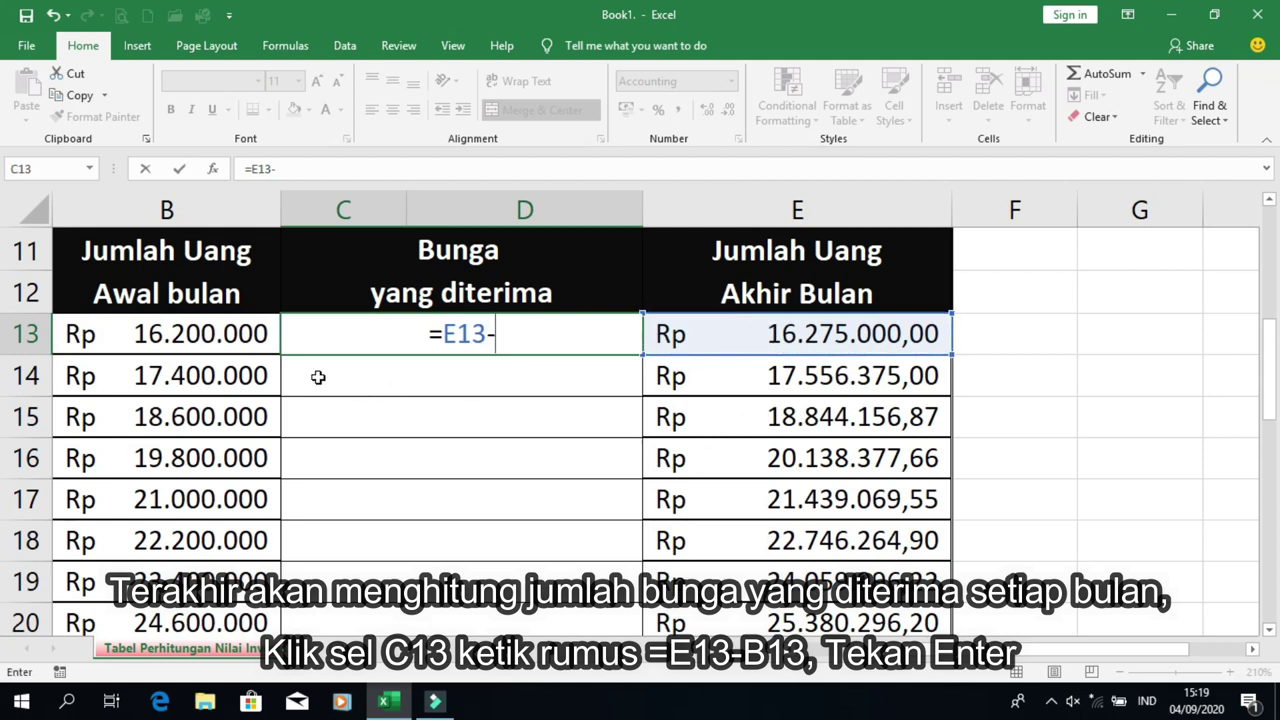
left_click(216, 338)
key("Return")
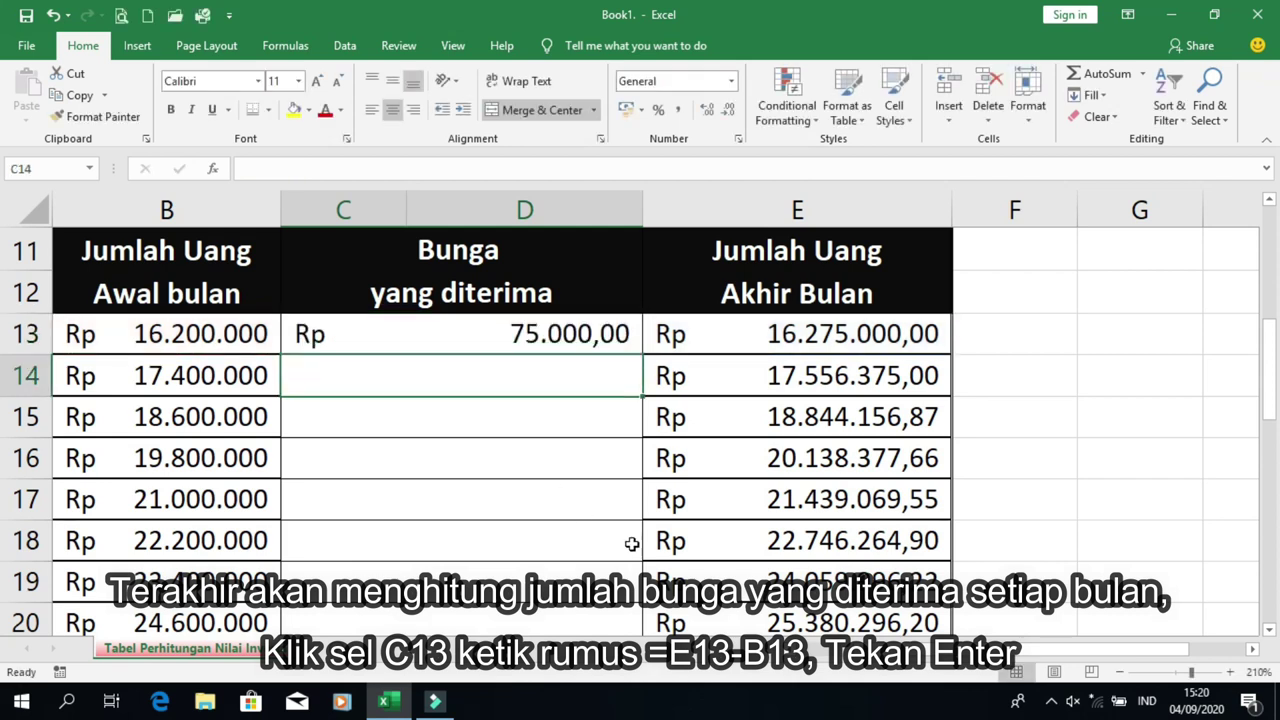
Remove both decimal places from C13 so it shows Rp 75.000
left_click(527, 334)
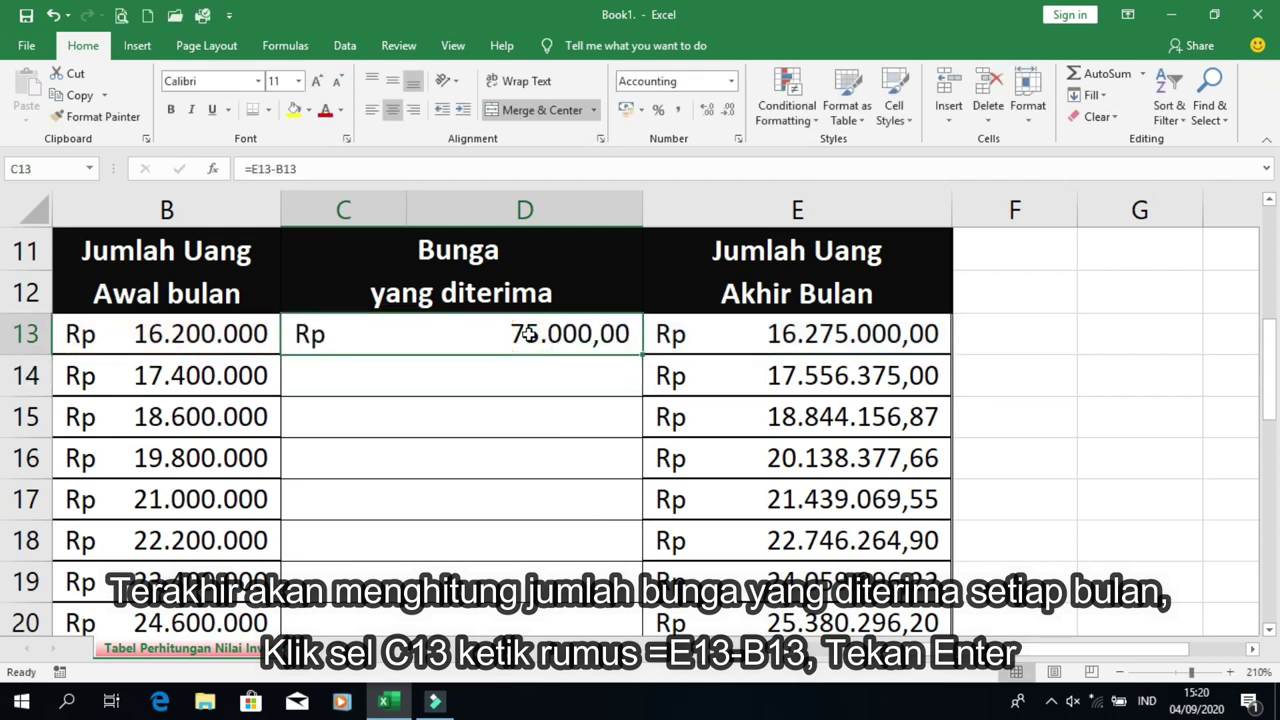
left_click(730, 112)
left_click(731, 112)
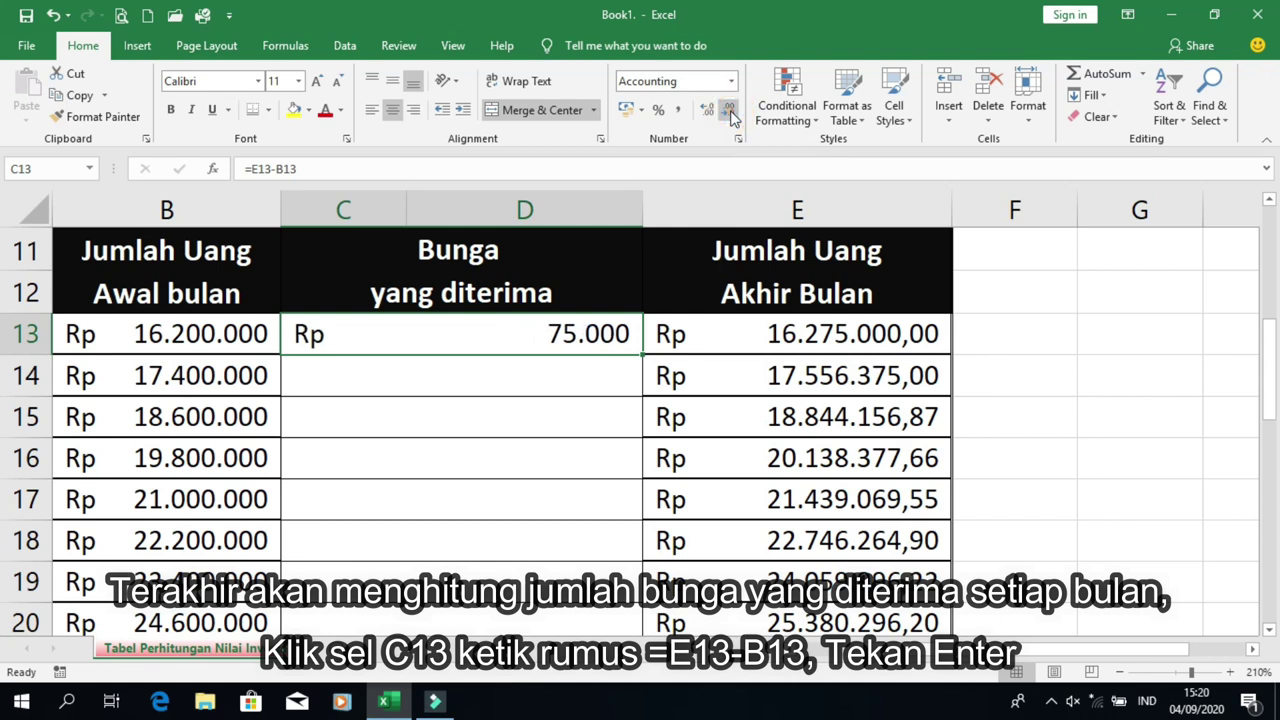
scroll(728, 388, "up", 1)
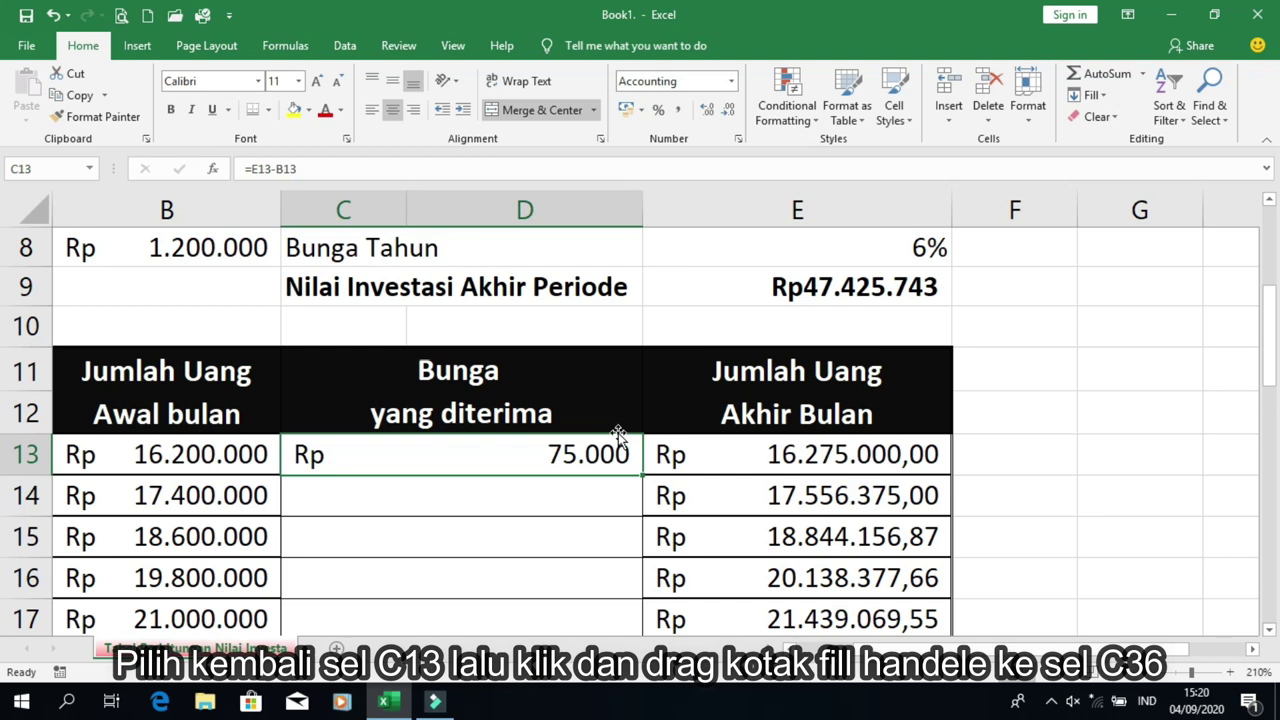
Fill C13's =E13-B13 formula down to C36, ending at Rp 3.625.743 for month 24
scroll(617, 434, "down", 1)
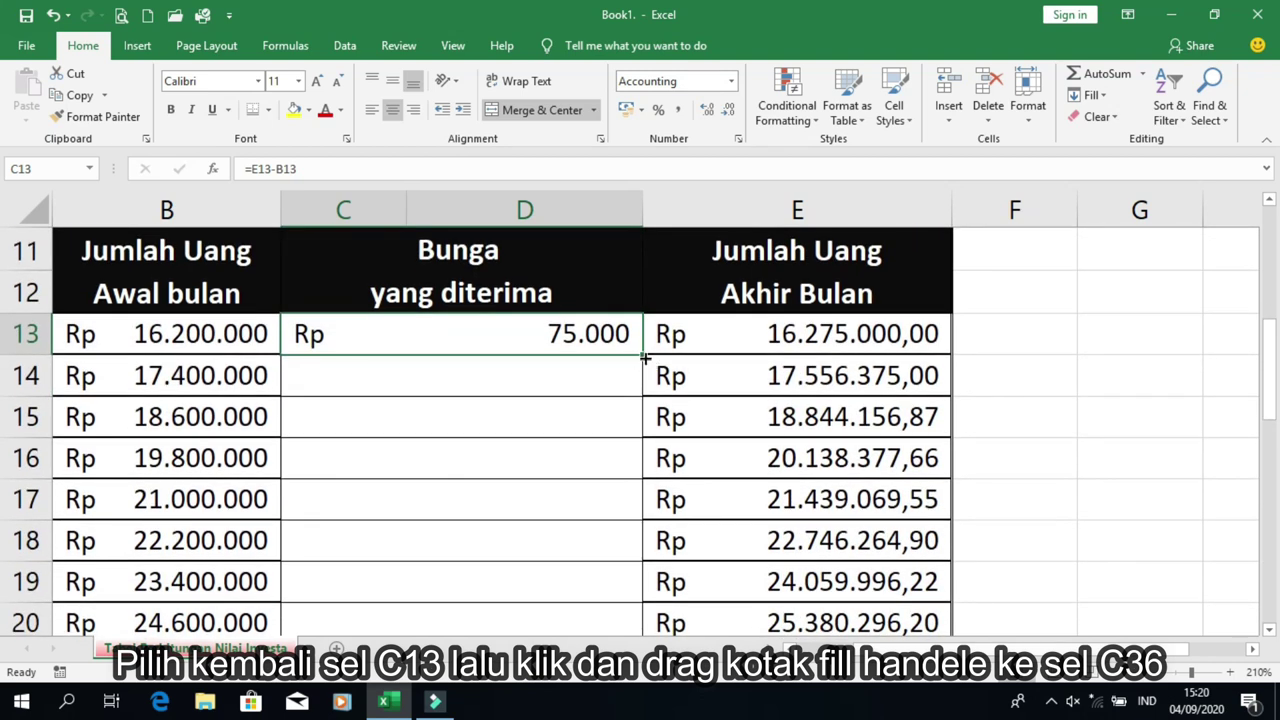
left_click_drag(645, 358, 638, 566)
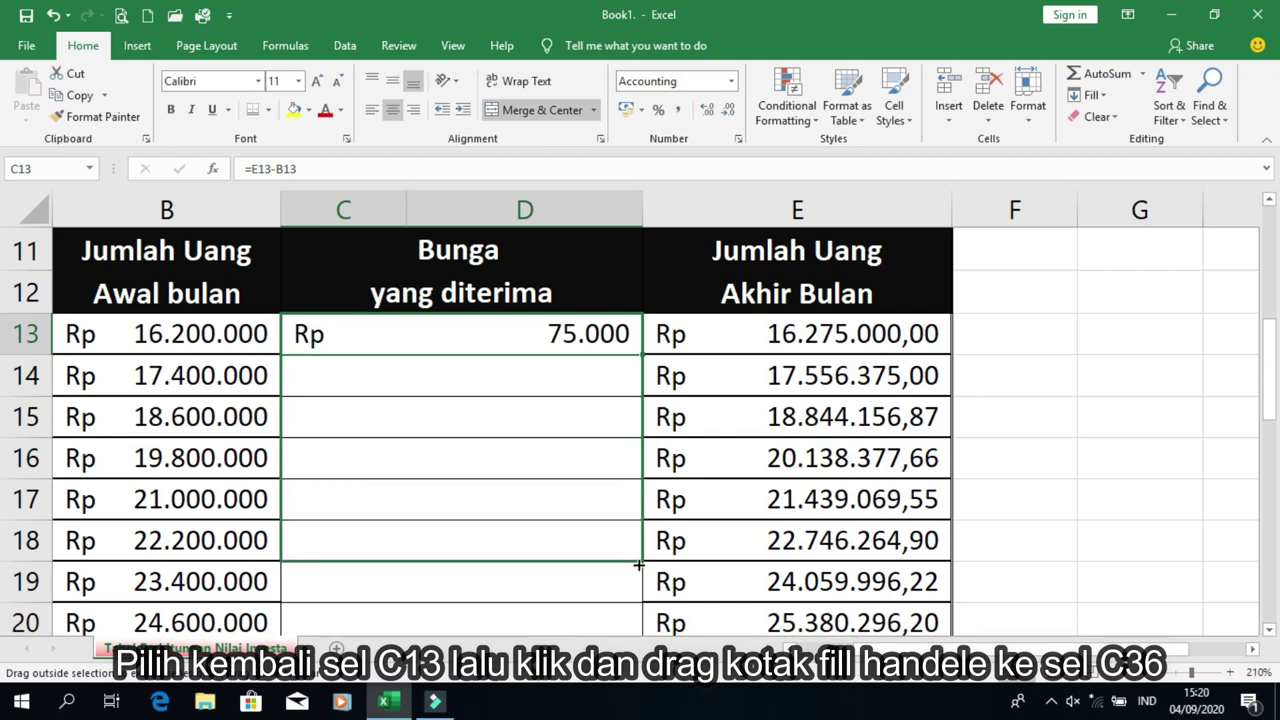
mouse_move(637, 580)
left_mouse_down()
mouse_move(632, 638)
mouse_move(648, 648)
mouse_move(632, 551)
left_mouse_up()
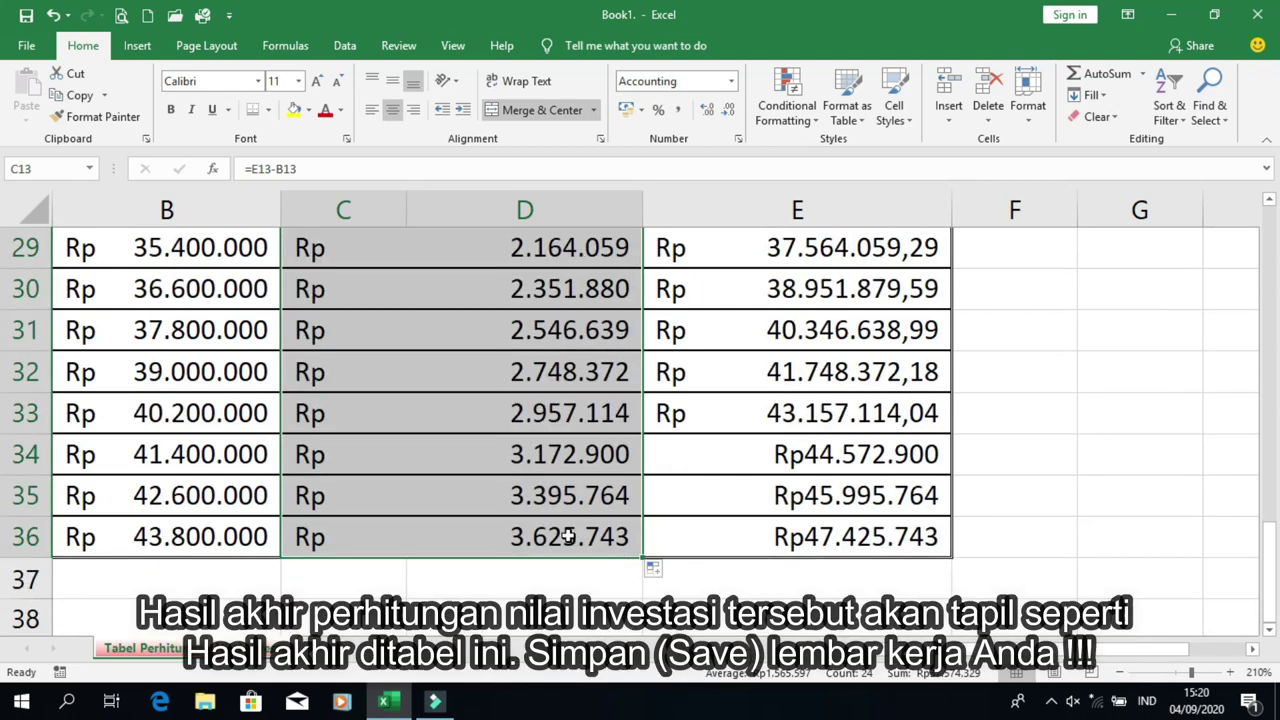
Check the copied formulas in C36 and C33, then scroll through the table and back to the header
left_click(514, 527)
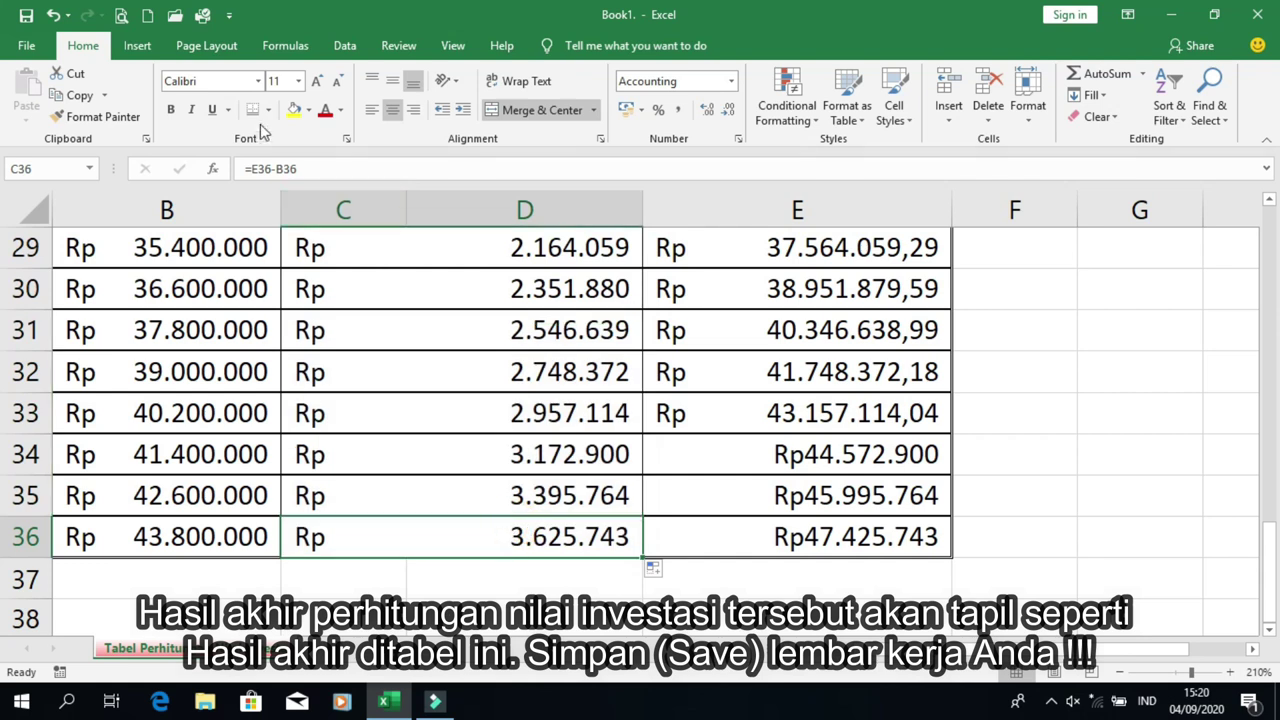
left_click(549, 425)
scroll(549, 425, "up", 1)
scroll(551, 430, "up", 4)
scroll(554, 438, "up", 1)
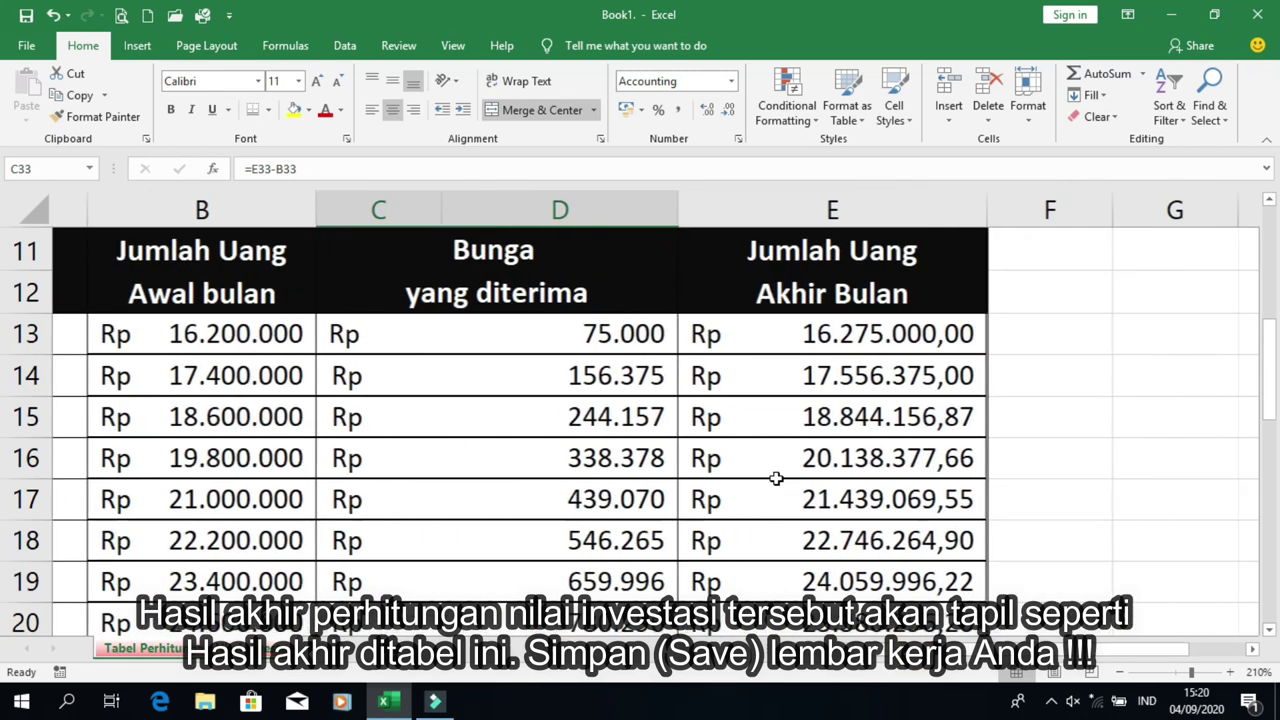
scroll(766, 474, "up", 2)
scroll(750, 460, "up", 2)
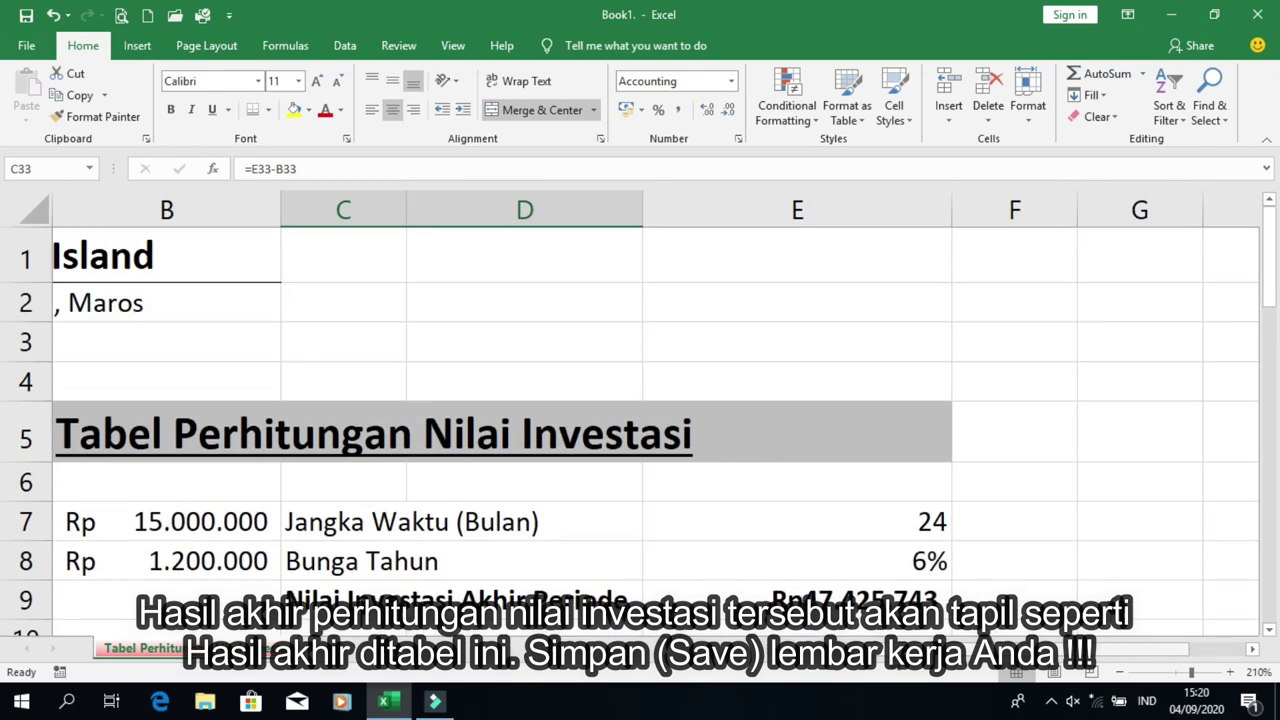
scroll(750, 460, "left", 1)
scroll(678, 409, "left", 2)
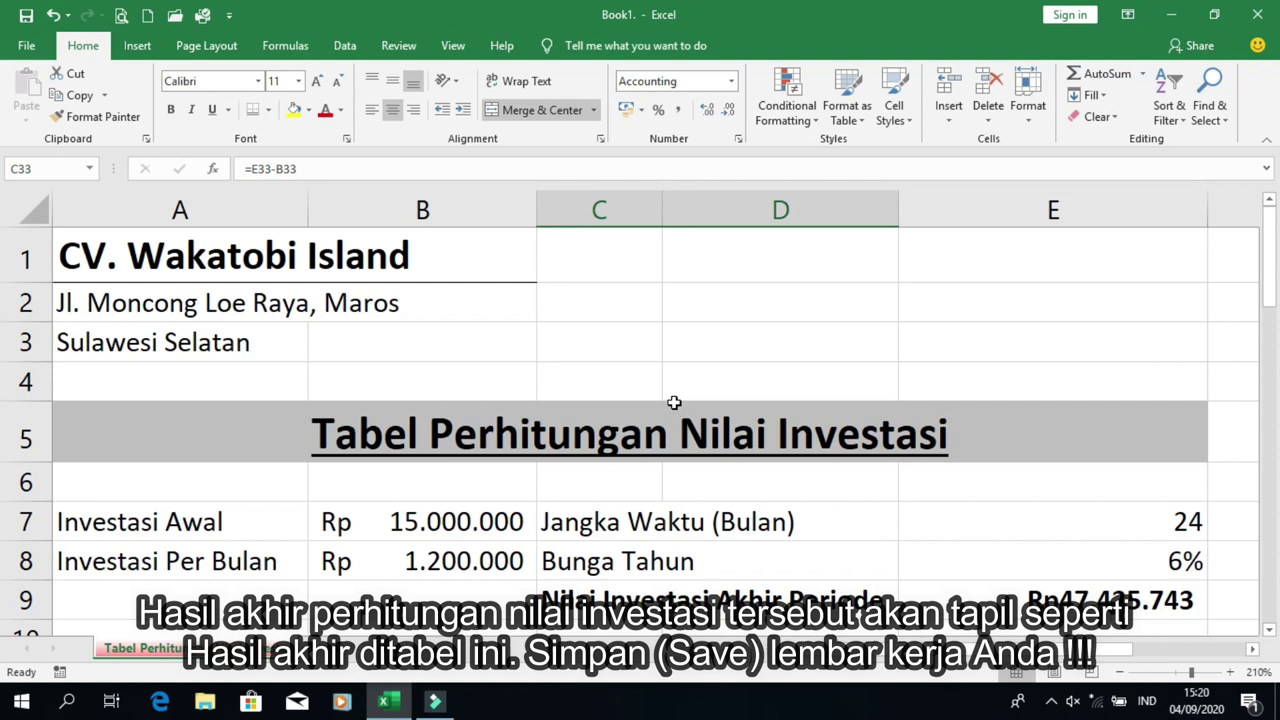
scroll(677, 395, "down", 1)
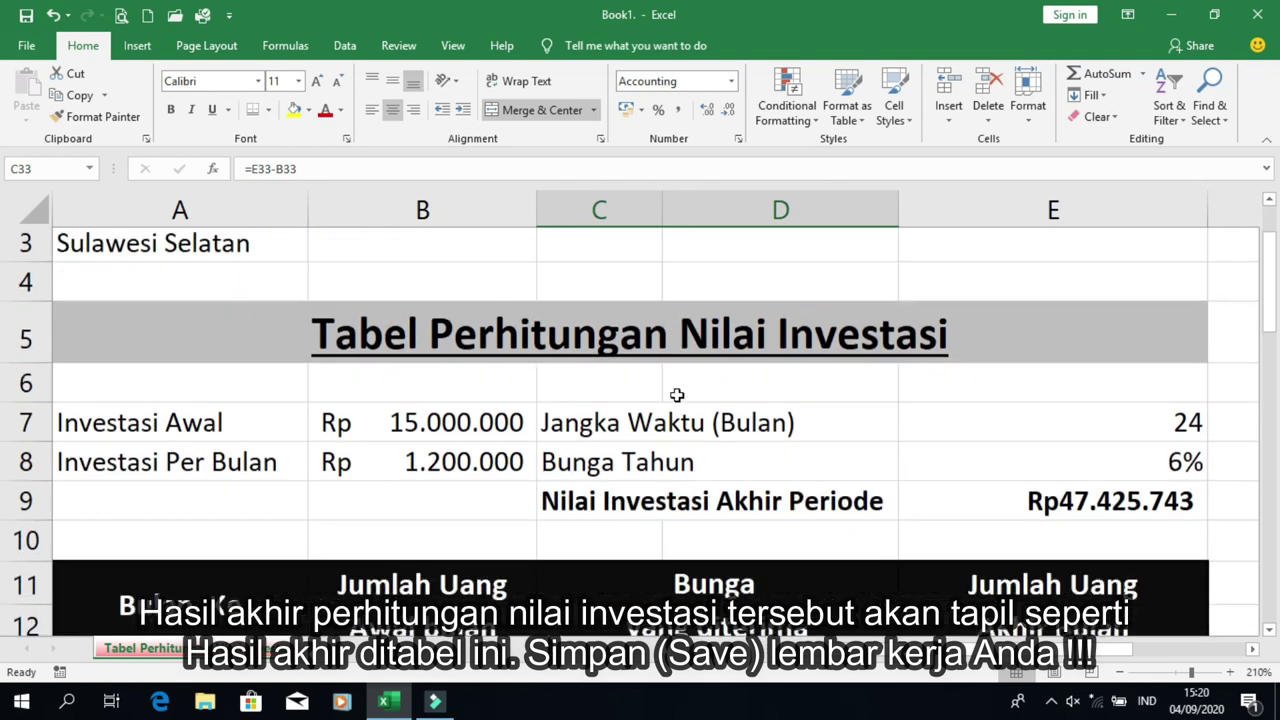
scroll(677, 394, "down", 1)
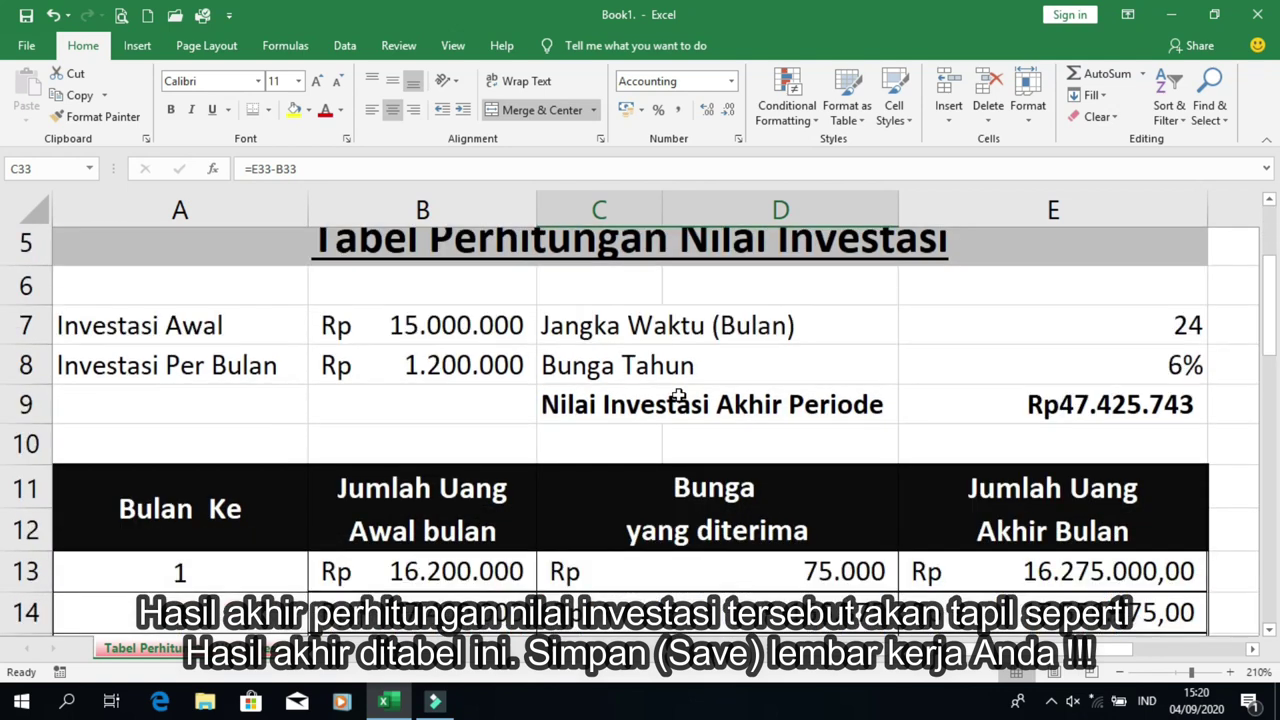
scroll(679, 398, "down", 1)
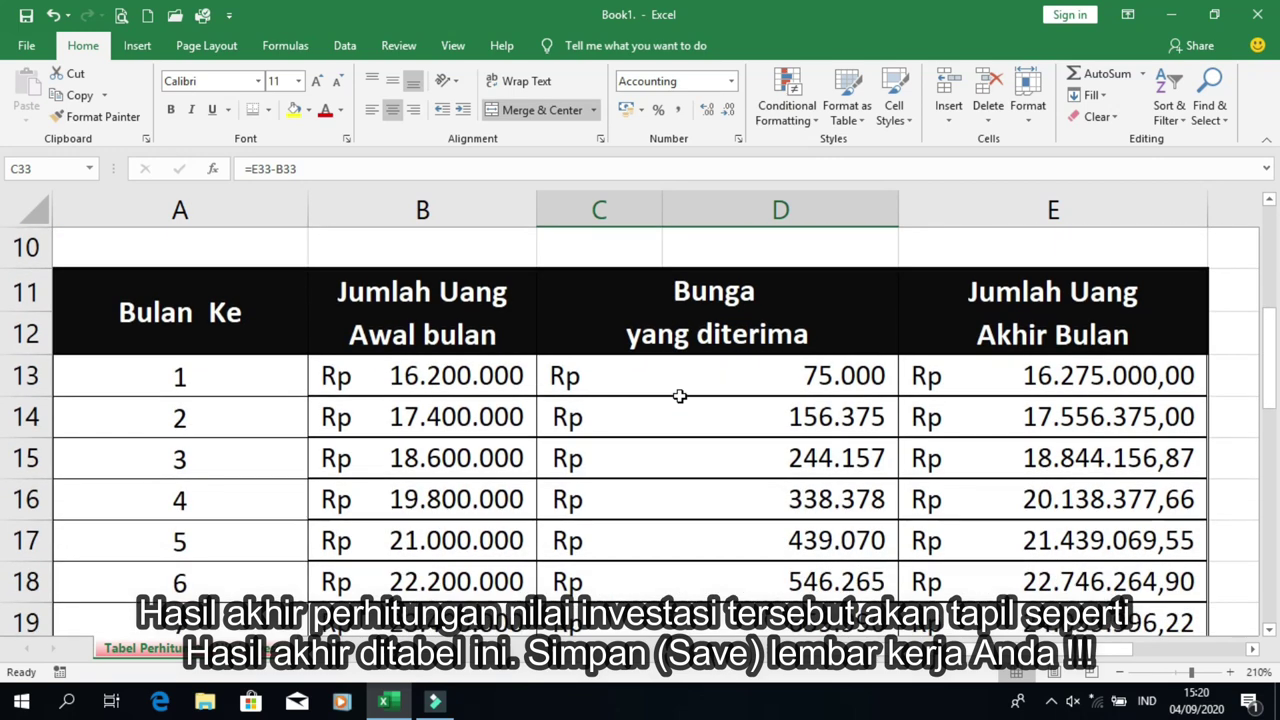
scroll(680, 396, "down", 1)
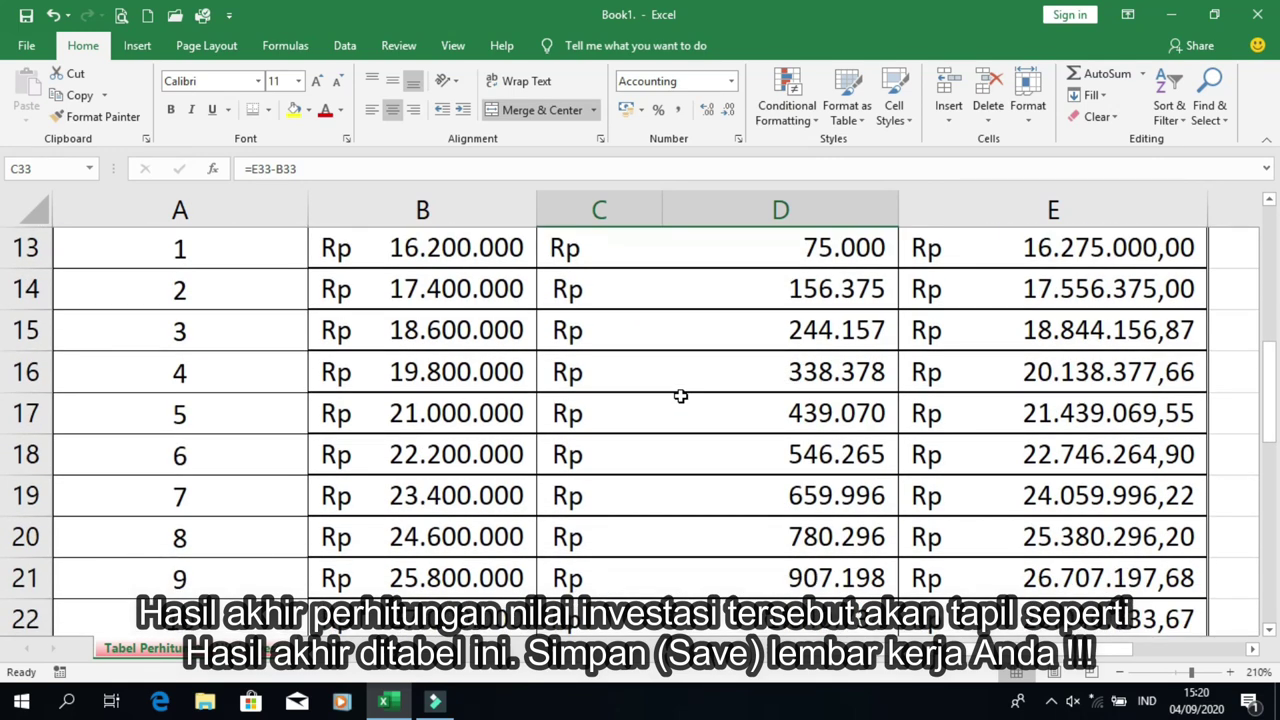
scroll(680, 396, "down", 1)
scroll(680, 396, "down", 1)
scroll(680, 396, "down", 1)
scroll(681, 396, "down", 1)
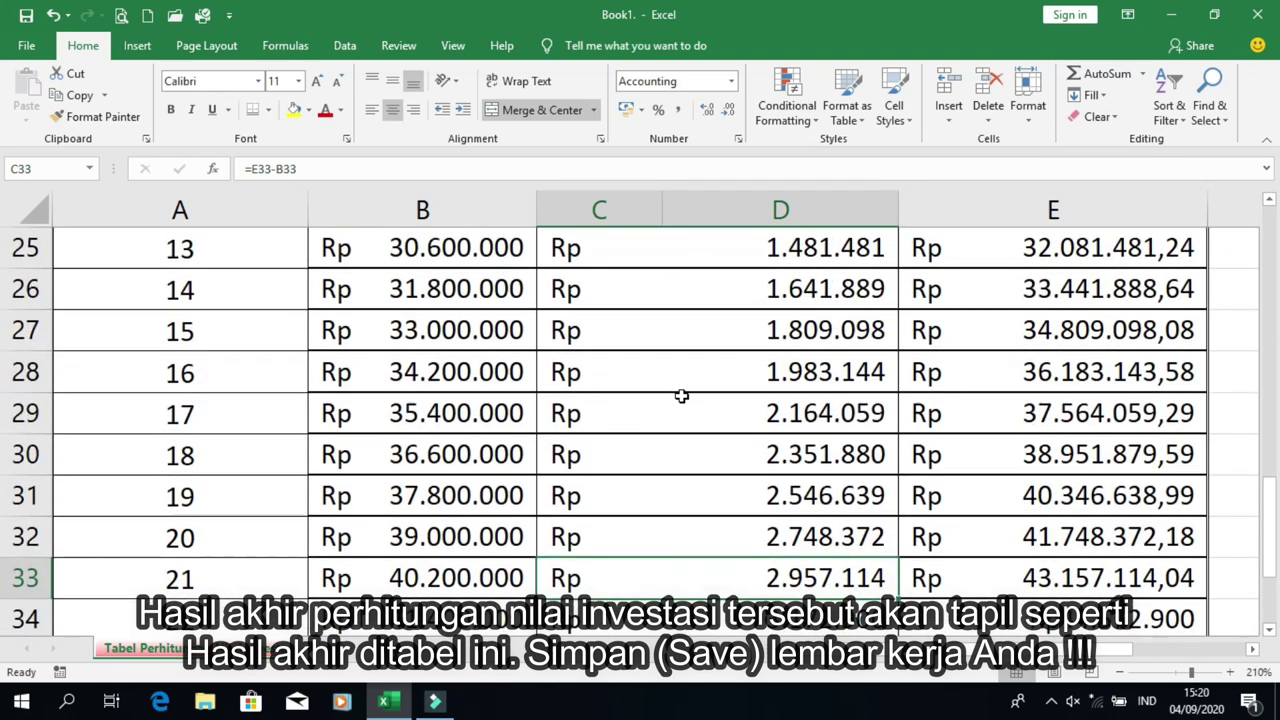
scroll(681, 396, "down", 1)
scroll(682, 396, "down", 1)
scroll(682, 396, "down", 1)
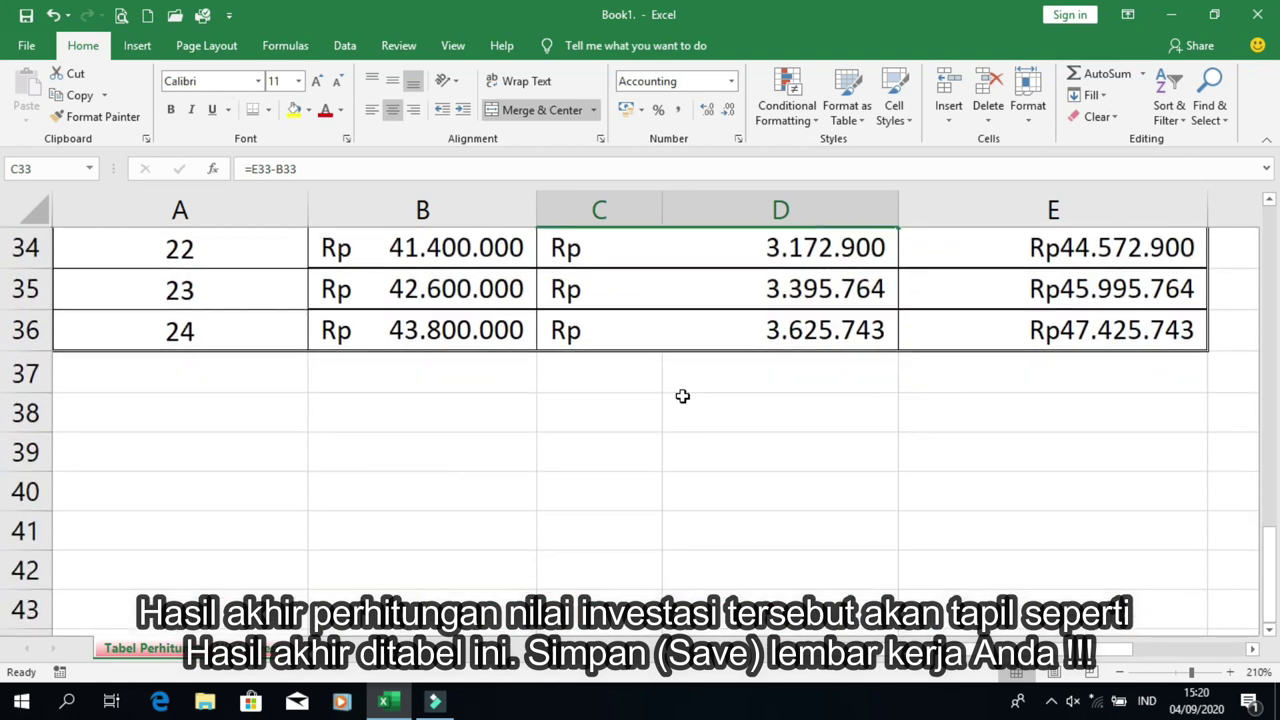
scroll(683, 397, "down", 1)
scroll(683, 397, "up", 2)
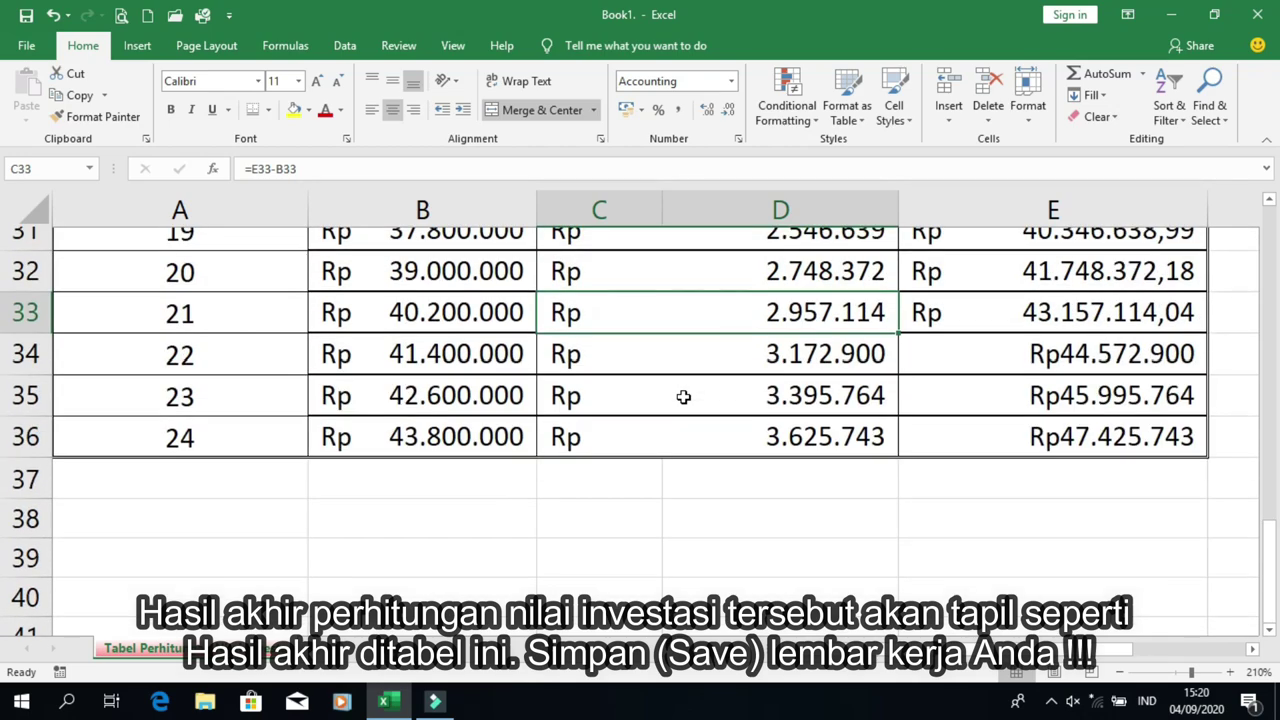
scroll(684, 396, "up", 3)
scroll(685, 395, "up", 4)
scroll(686, 393, "up", 2)
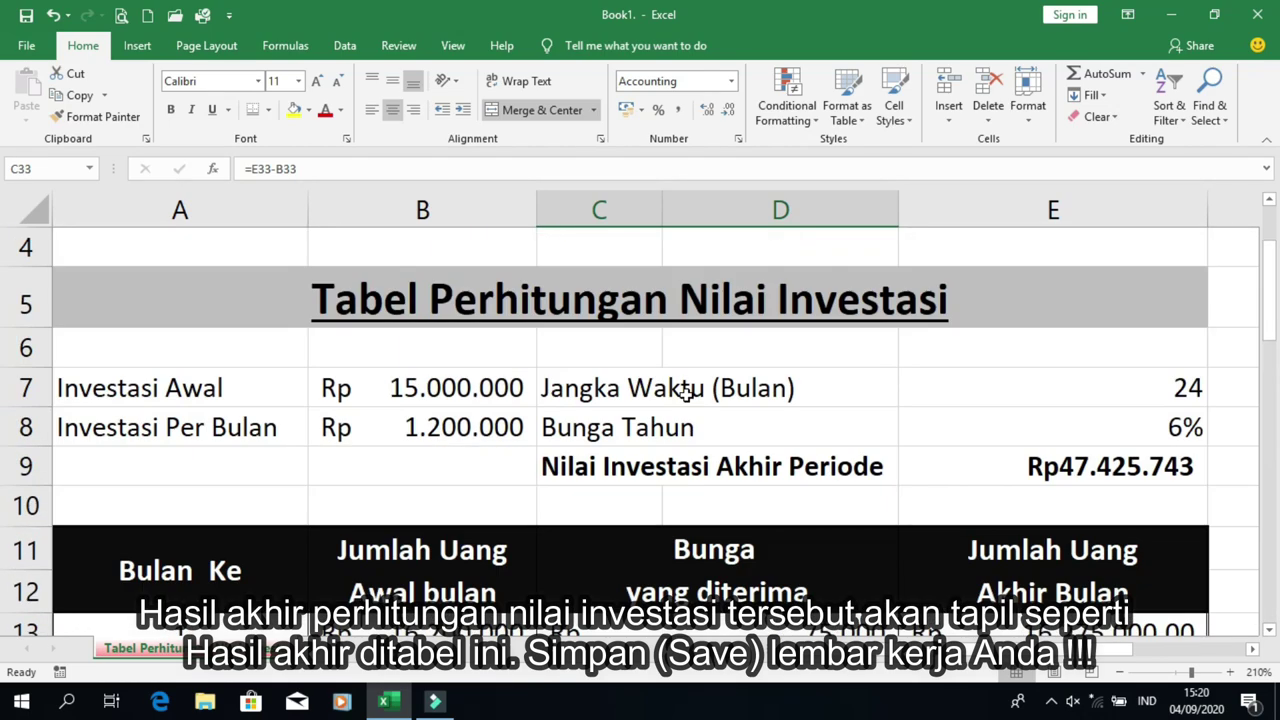
scroll(686, 393, "up", 1)
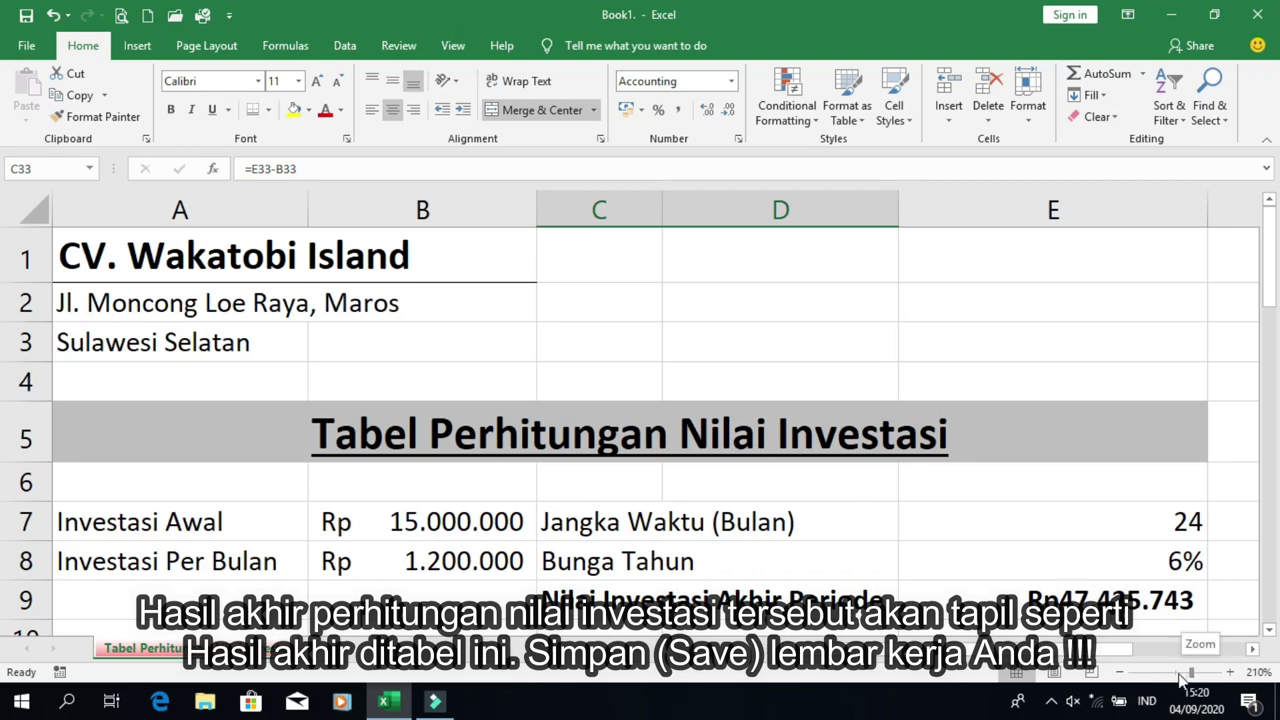
Zoom to 118% and apply the Rp Indonesian accounting format to E34:E36
left_click_drag(1186, 680, 1180, 678)
scroll(893, 531, "down", 2)
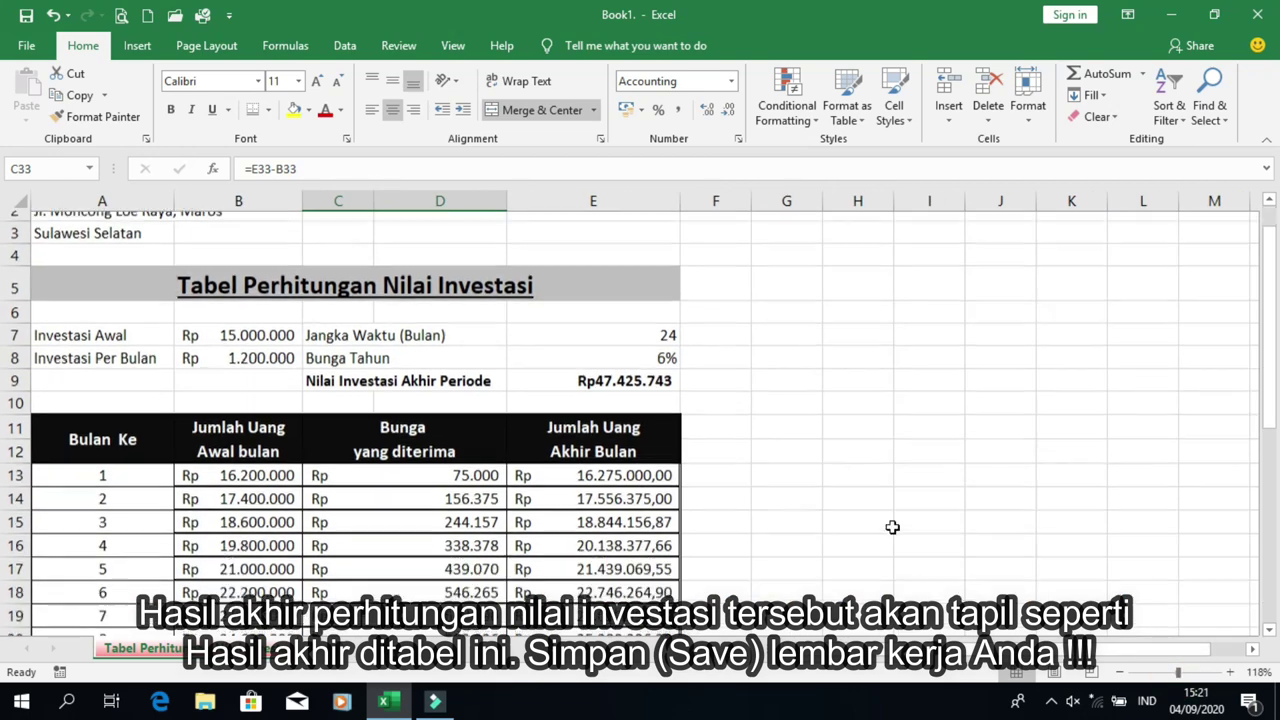
scroll(893, 530, "down", 1)
scroll(893, 527, "down", 1)
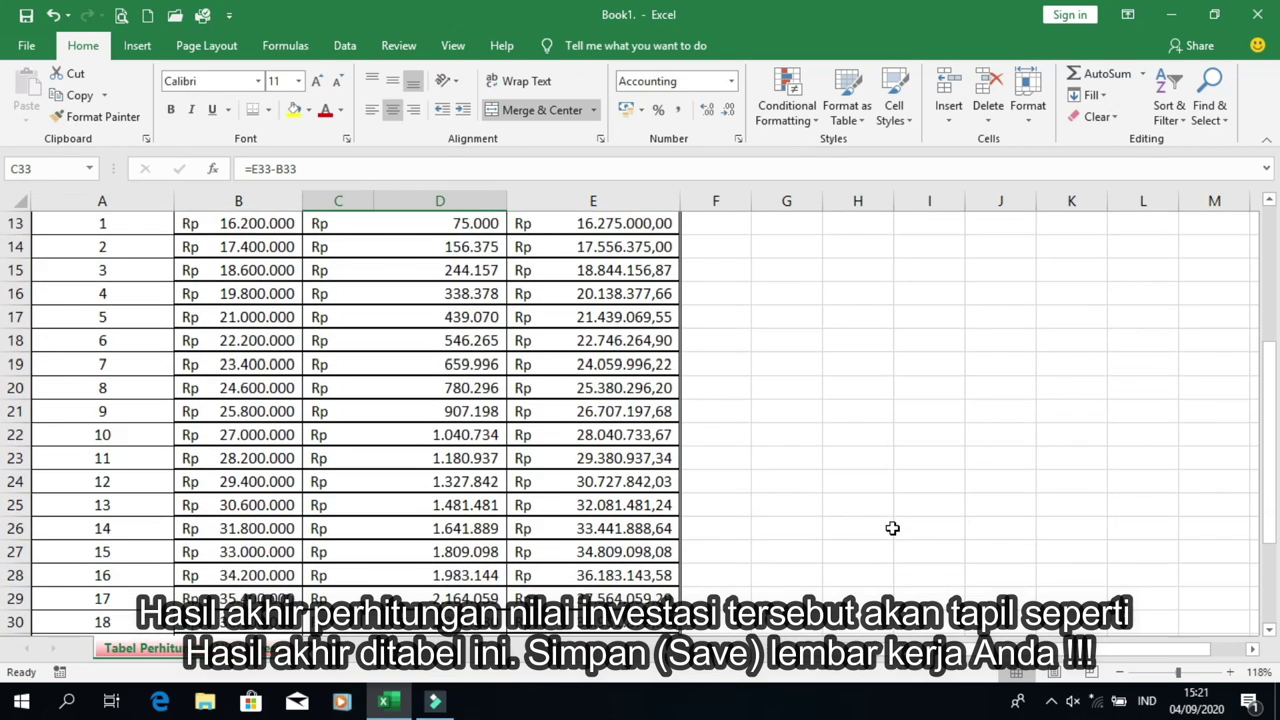
scroll(893, 527, "down", 1)
scroll(893, 528, "down", 1)
scroll(893, 529, "down", 2)
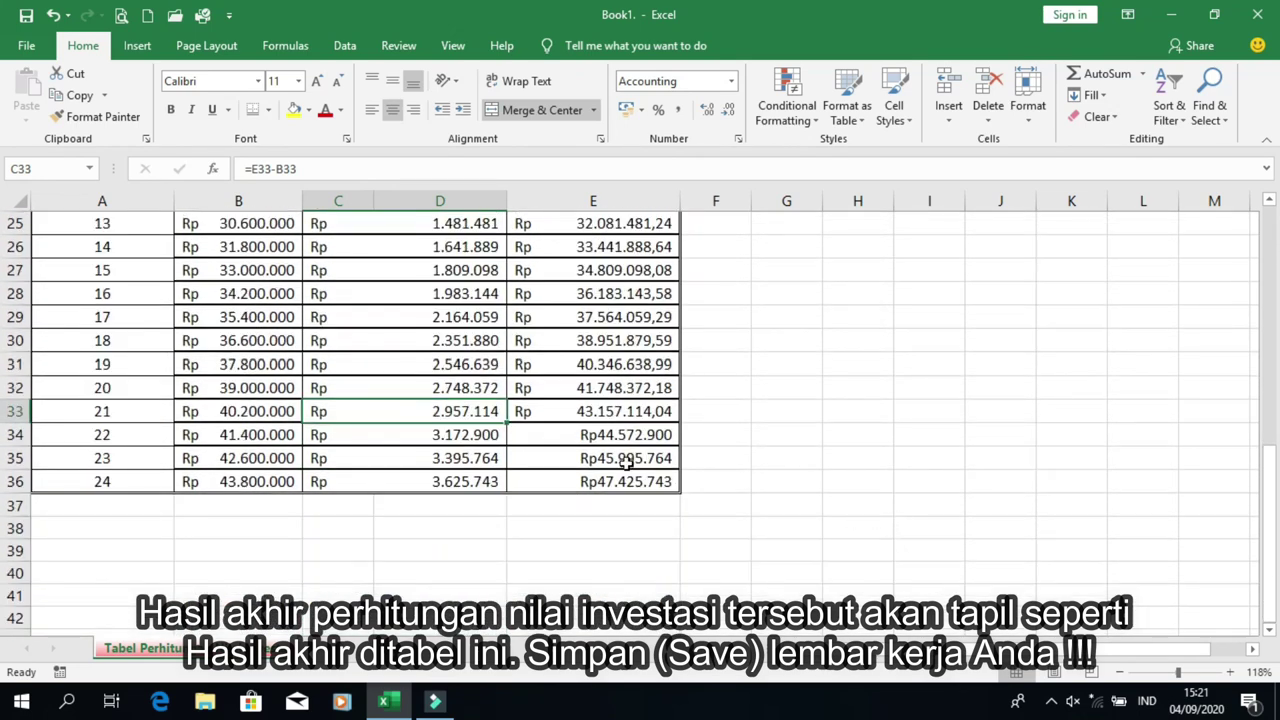
left_click_drag(620, 432, 620, 480)
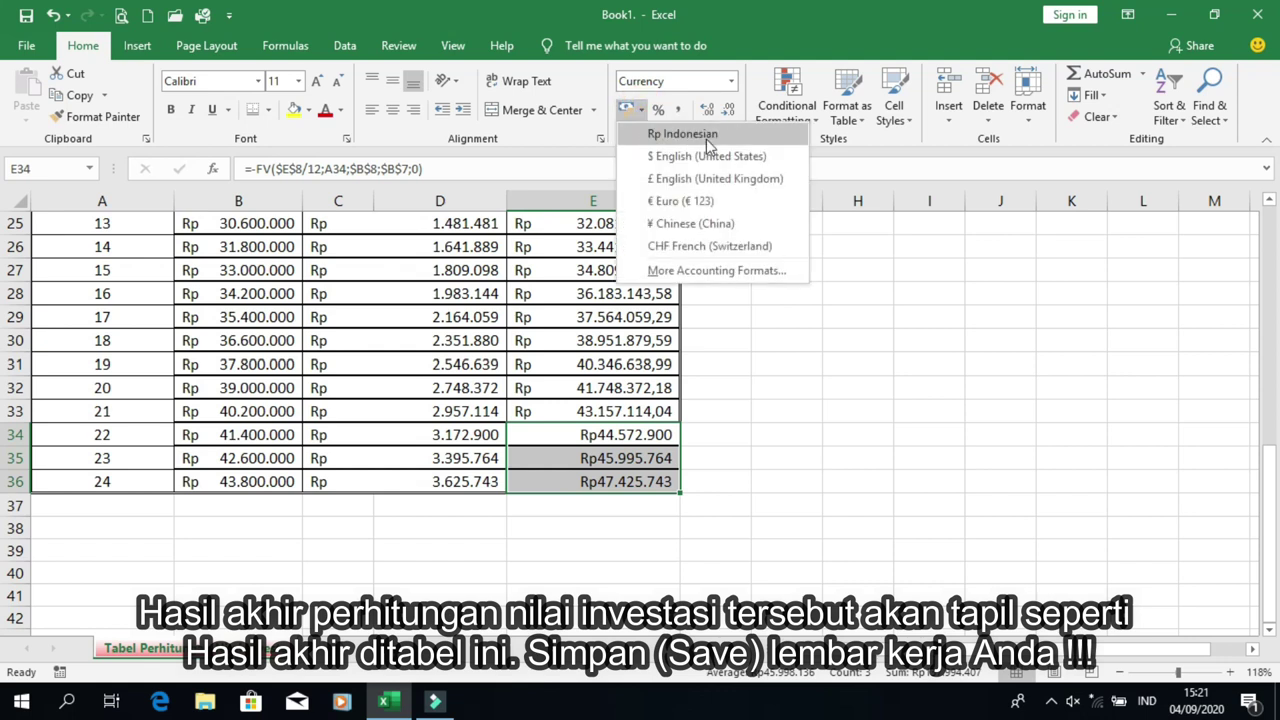
left_click(706, 139)
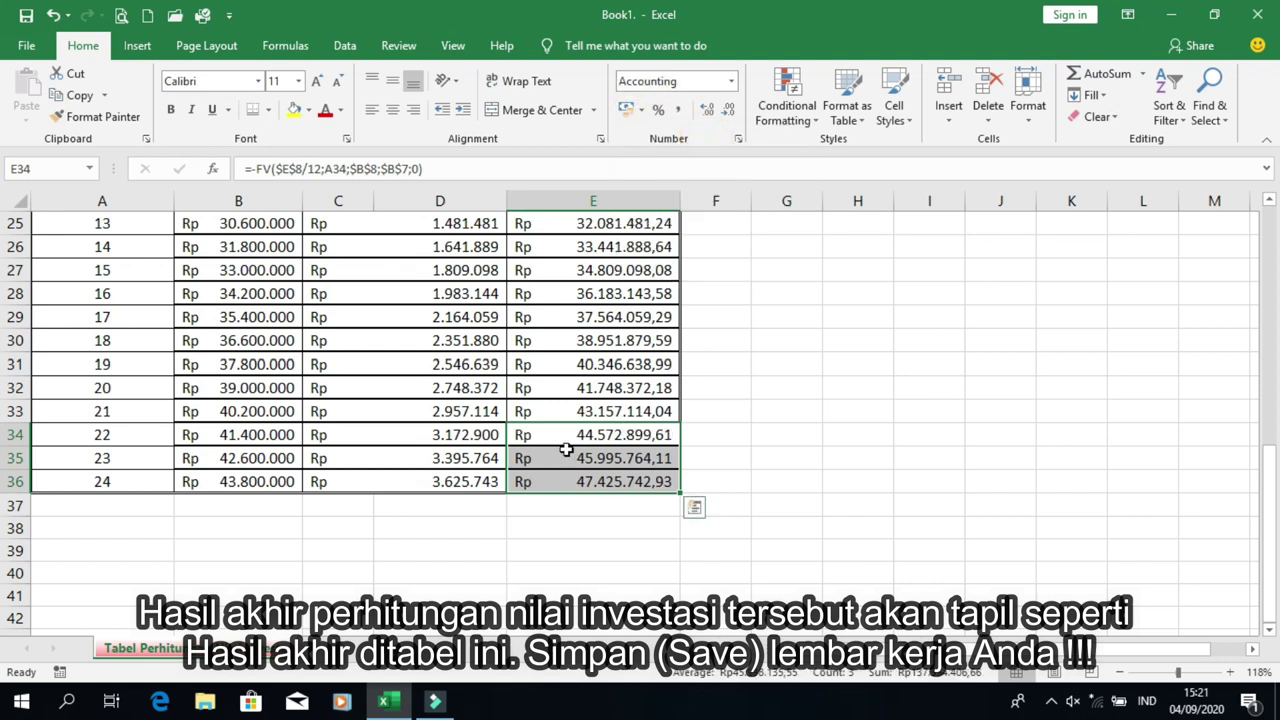
left_click(638, 434)
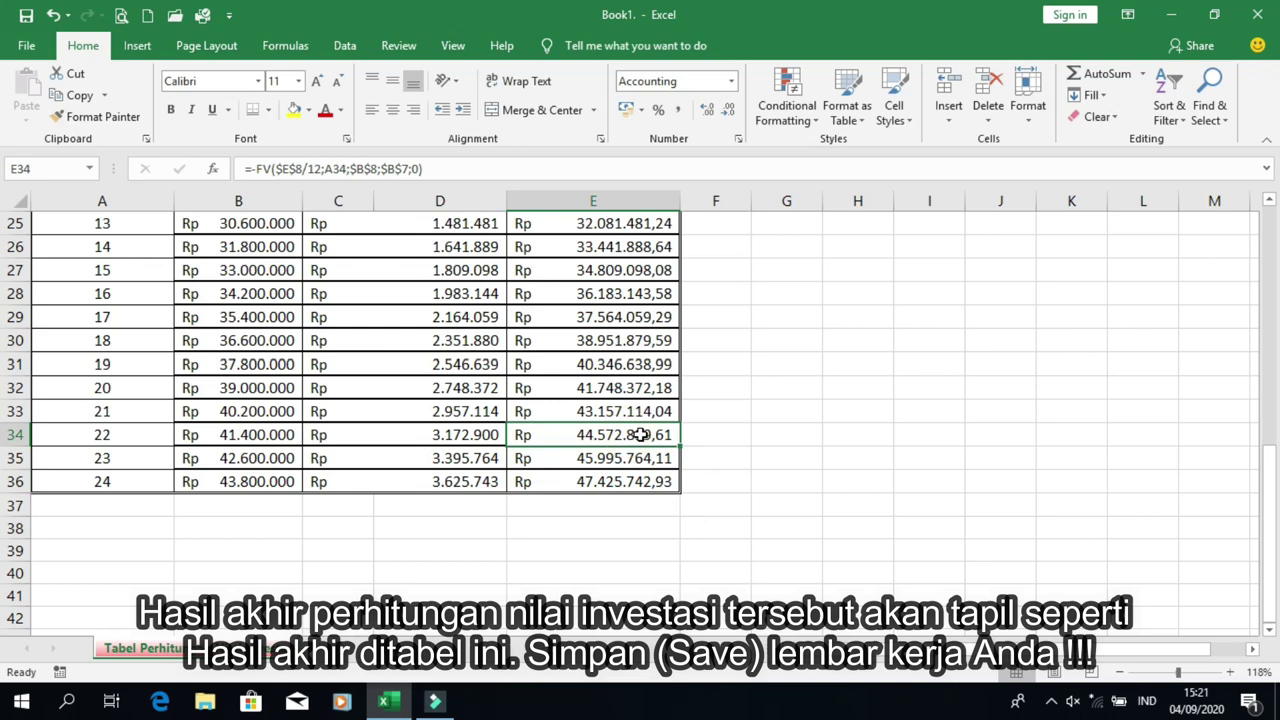
Select the interest column C13:C36 for review, then move the selection to E19
scroll(638, 434, "up", 1)
scroll(640, 434, "up", 1)
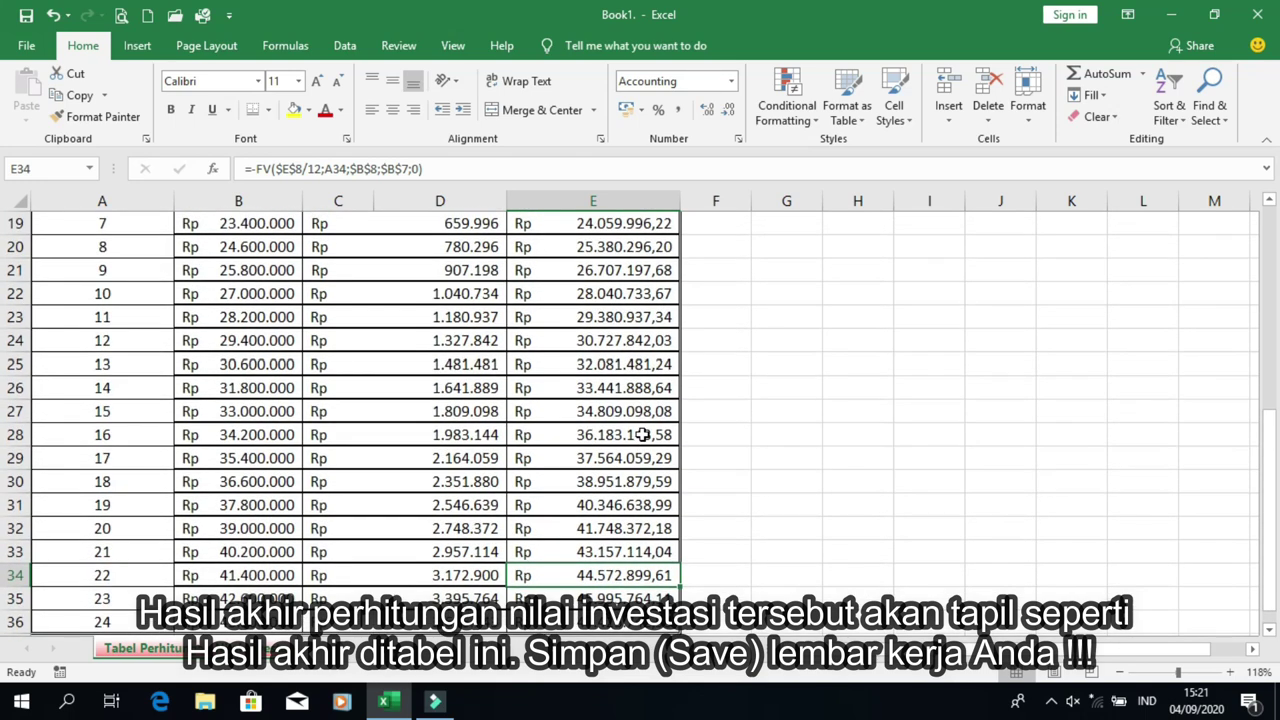
scroll(641, 435, "up", 1)
scroll(643, 436, "up", 2)
mouse_move(473, 295)
left_mouse_down()
mouse_move(490, 482)
mouse_move(482, 633)
left_mouse_up()
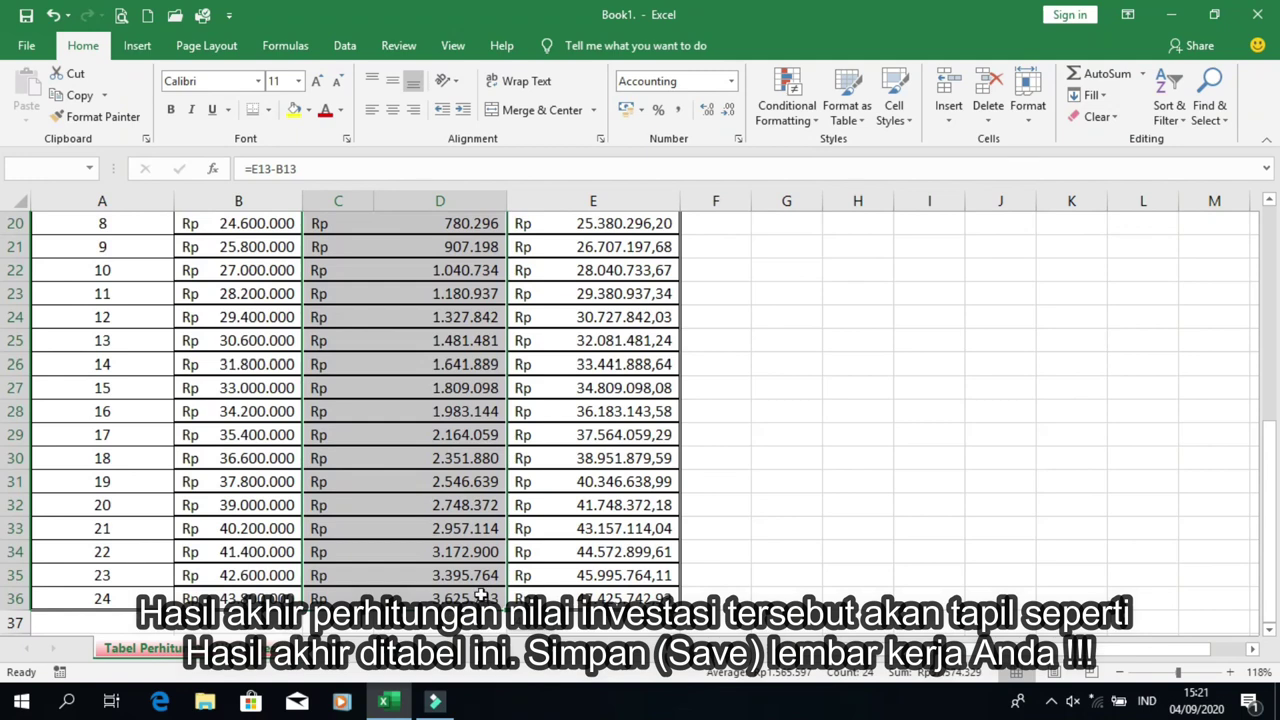
left_click_drag(482, 633, 485, 630)
scroll(578, 573, "up", 1)
scroll(575, 570, "up", 2)
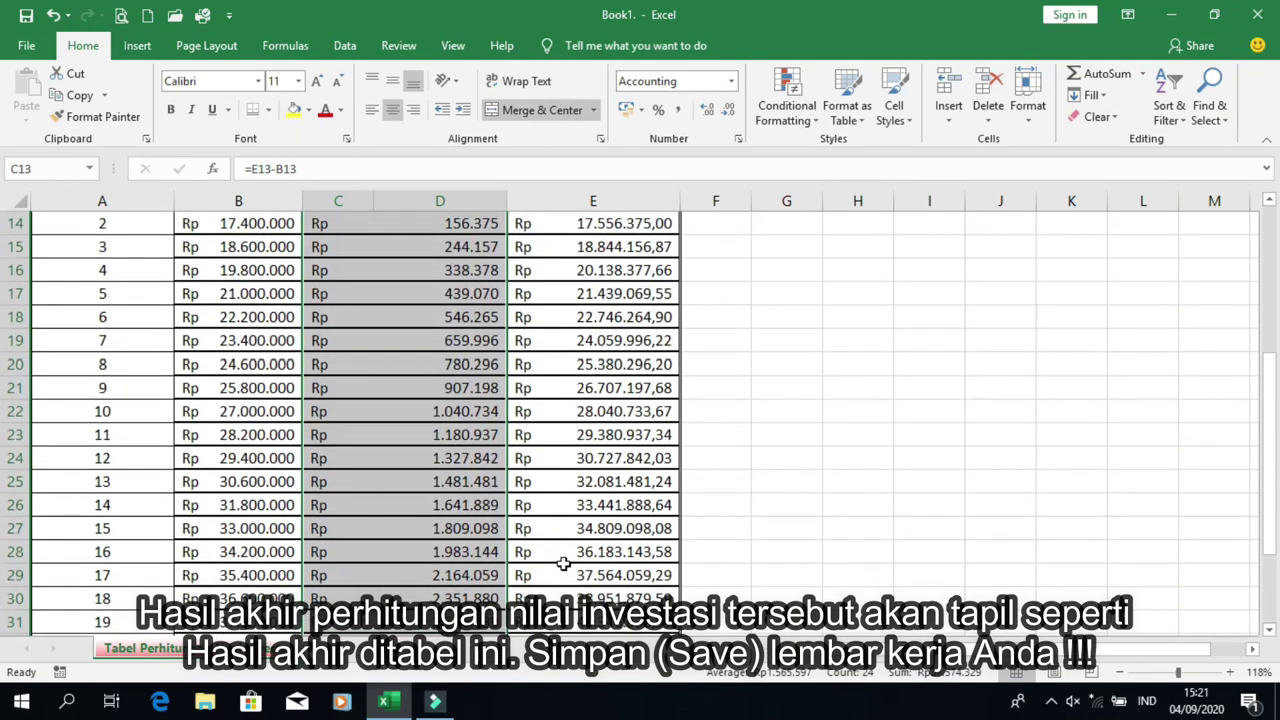
scroll(568, 565, "up", 3)
left_click(562, 561)
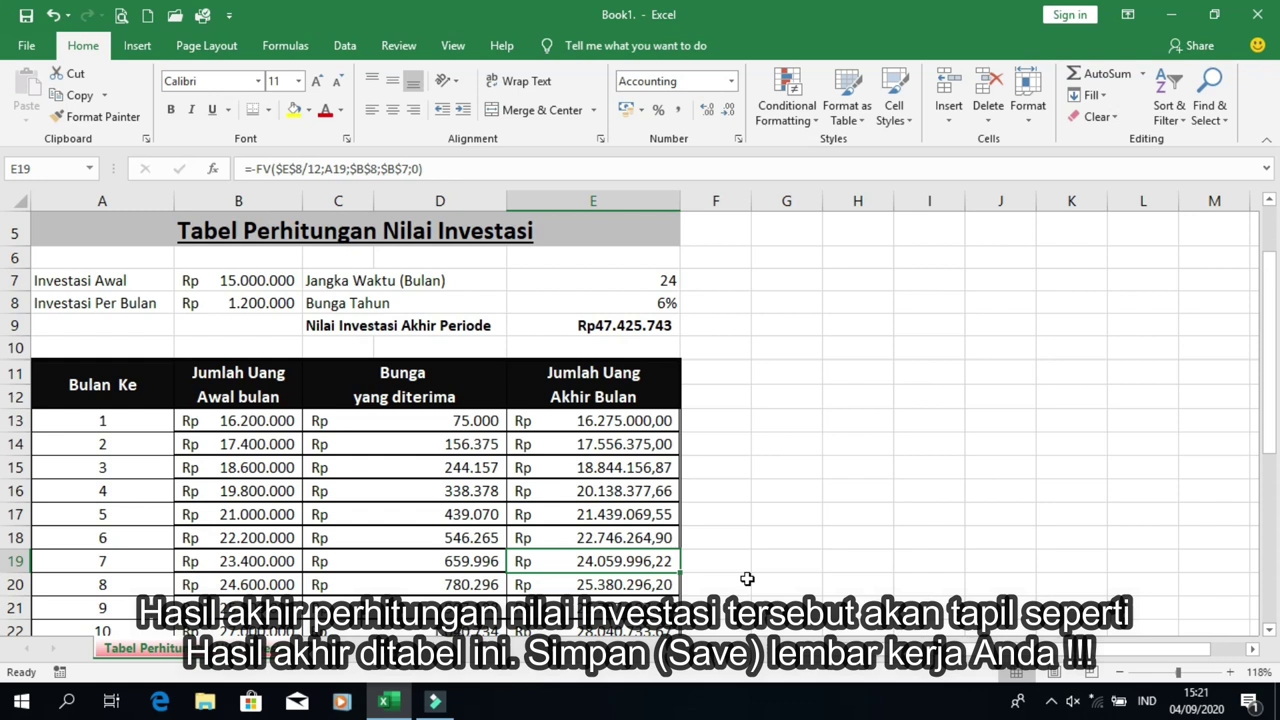
Go to File > Save As > Browse, opening the Save As dialog in Documents with name 'Book1.'
left_click(27, 45)
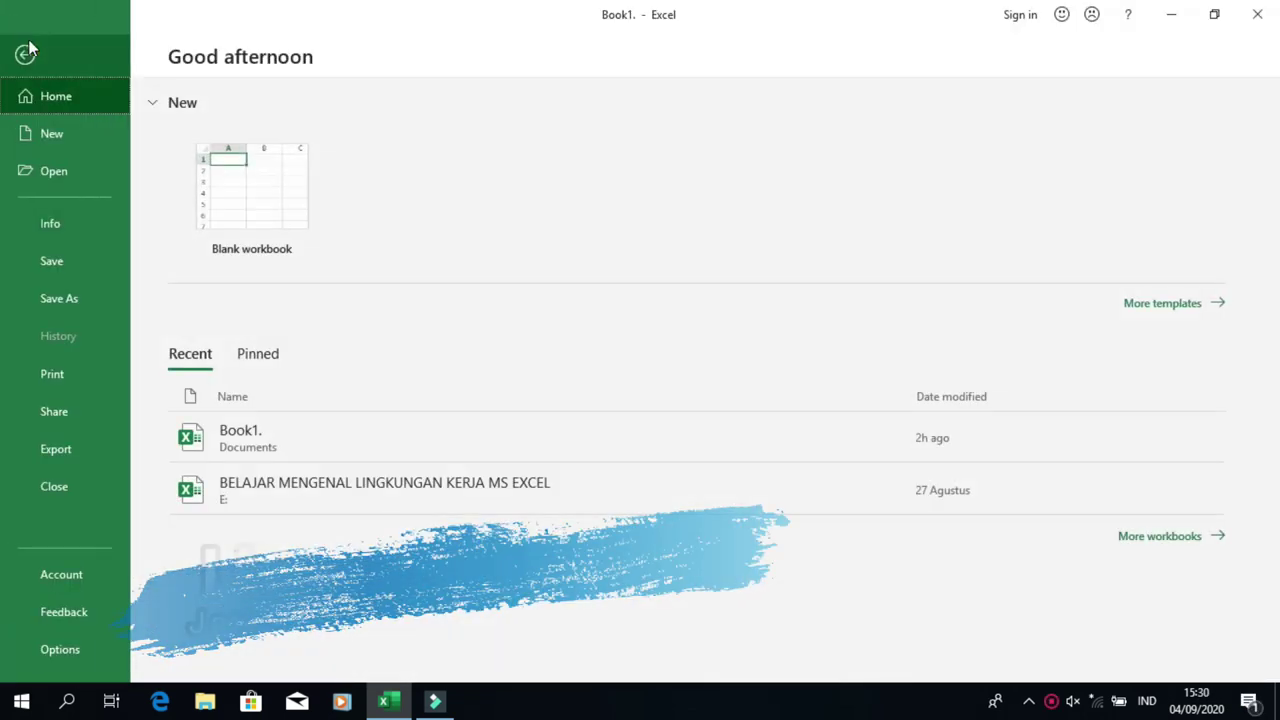
left_click(73, 297)
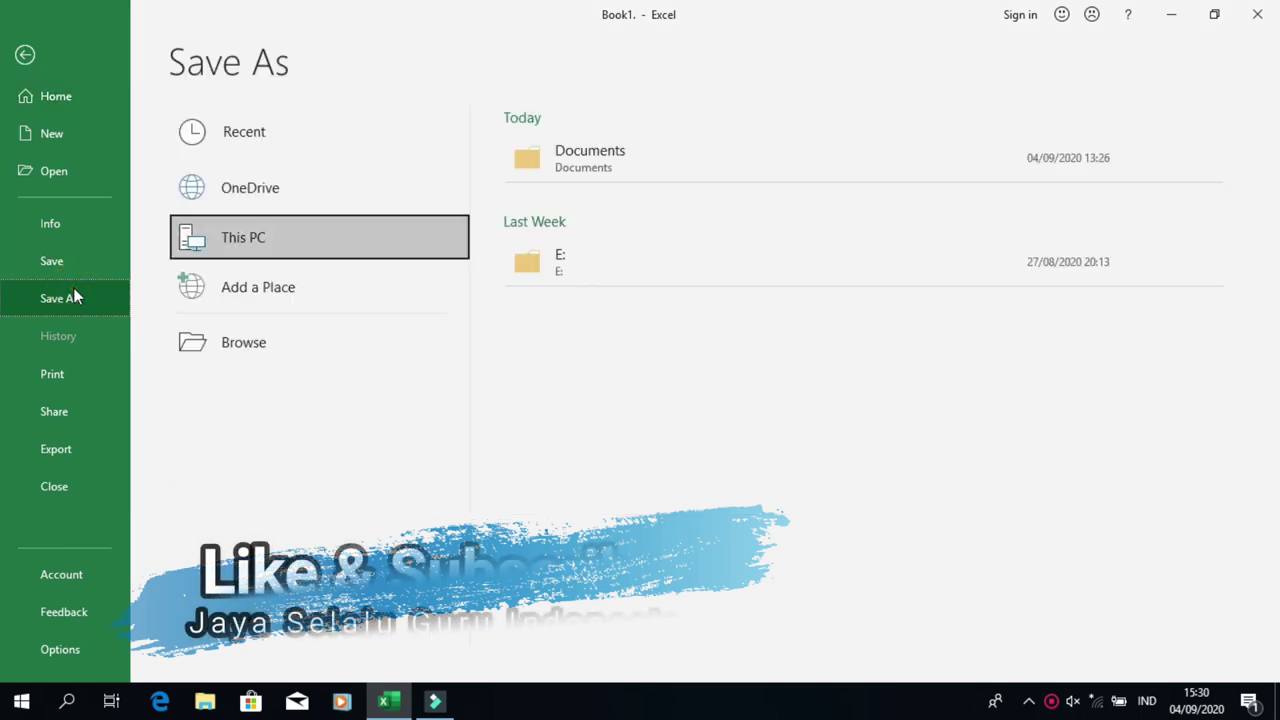
left_click(269, 334)
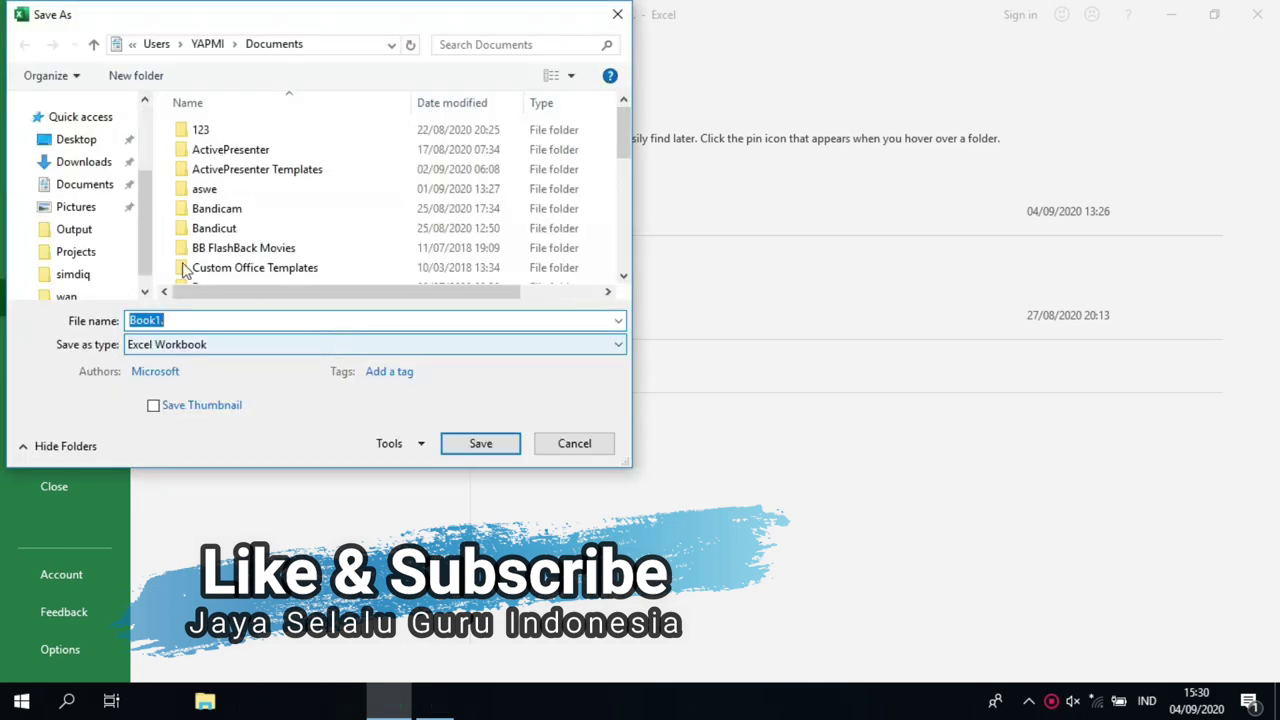
Add a new 'LATIHAN EXCEL 2016' folder under Documents and open it as the save location
scroll(150, 266, "down", 2)
scroll(150, 266, "down", 3)
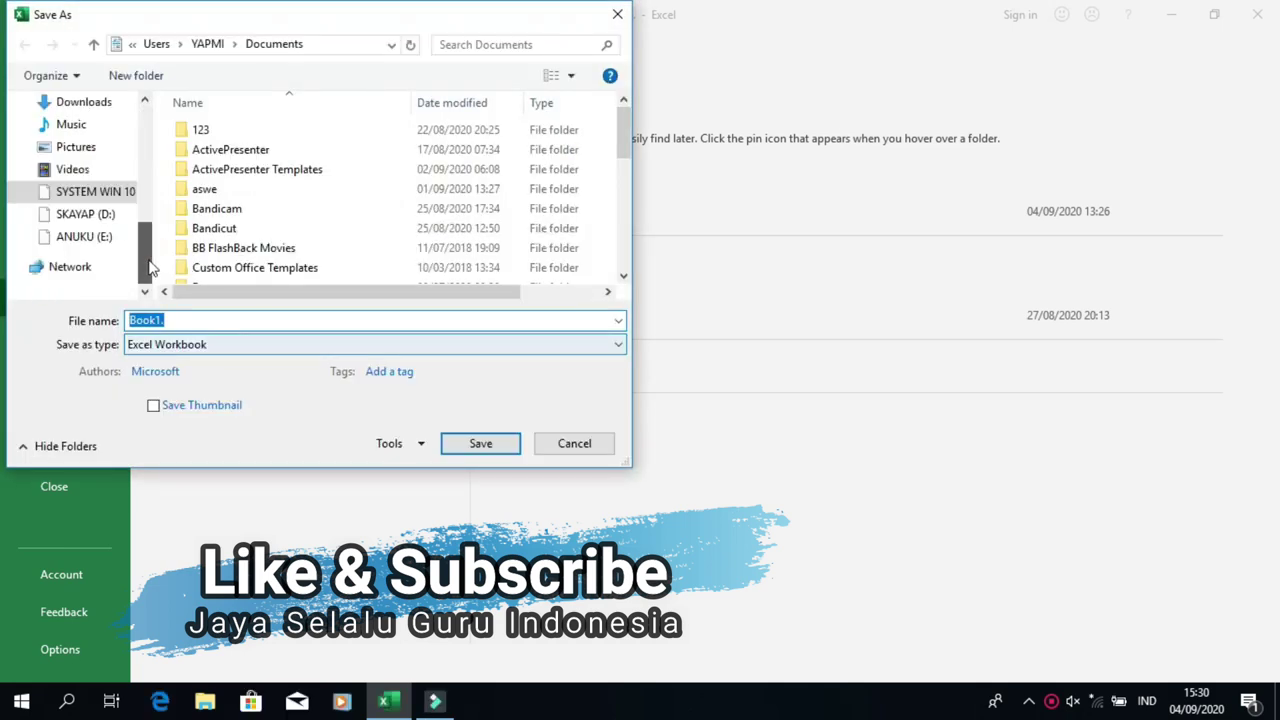
left_click(155, 80)
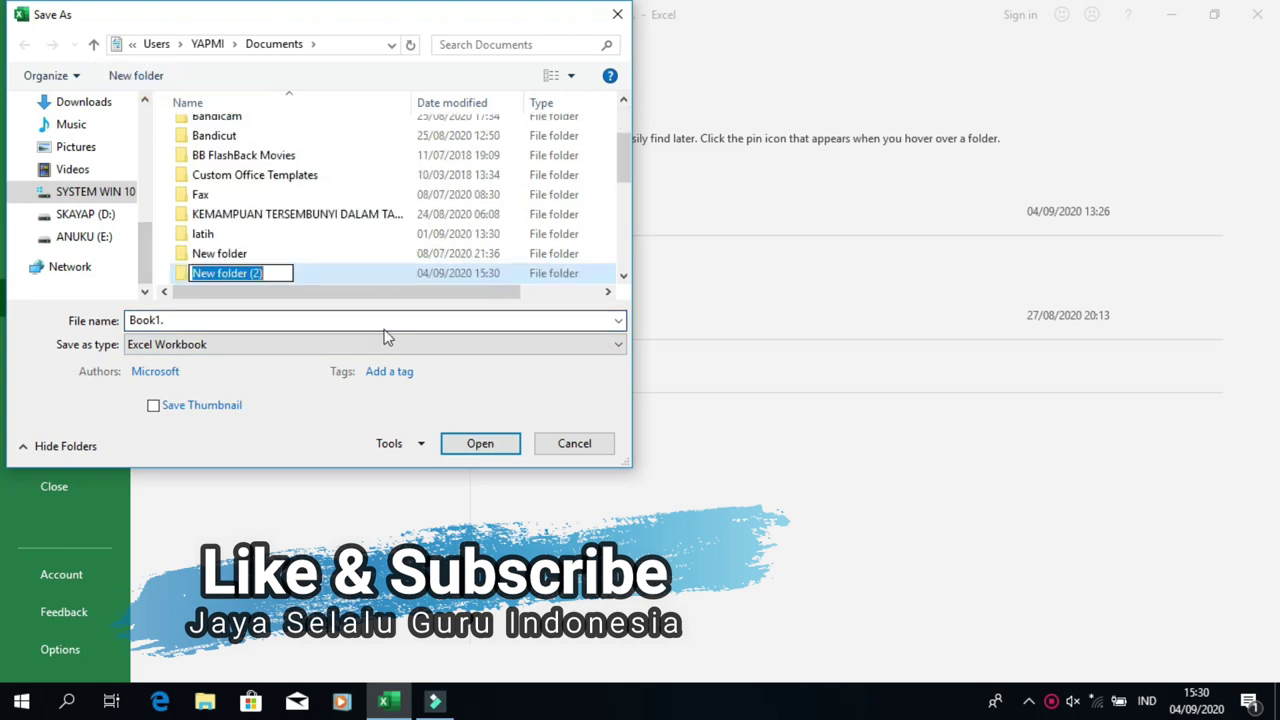
type("LATIHAN ")
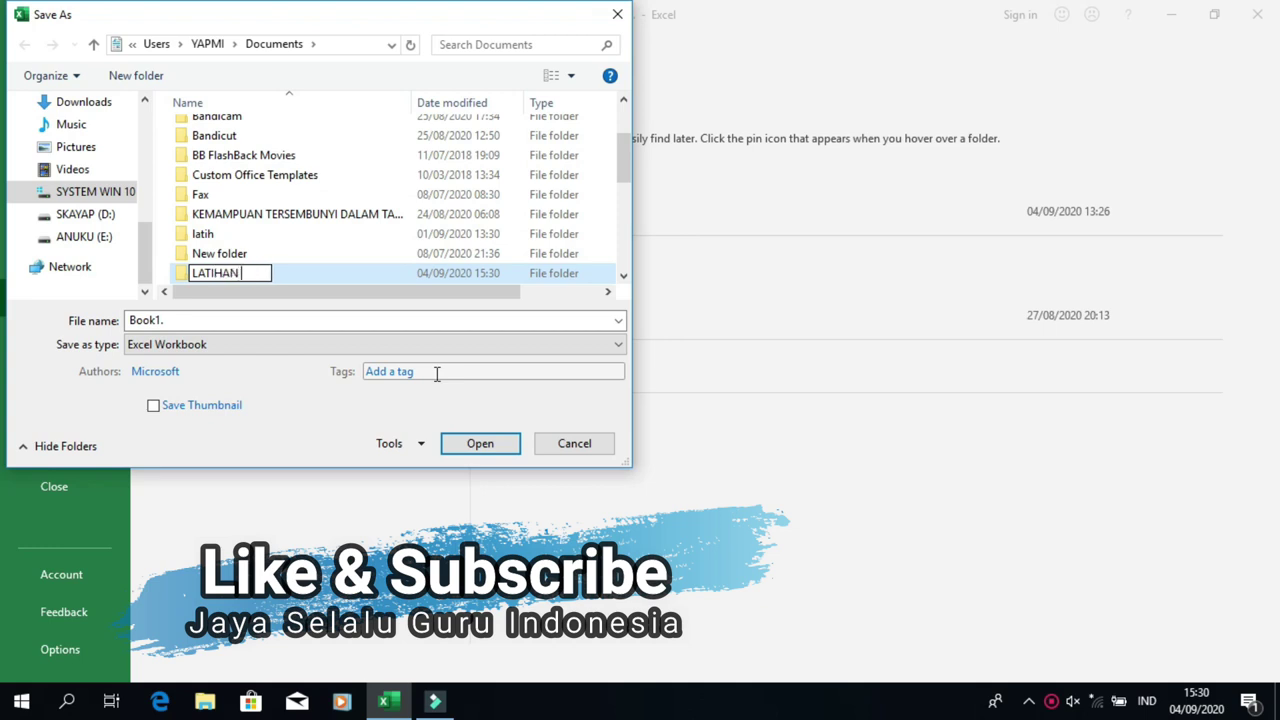
type("EX")
type("CEL")
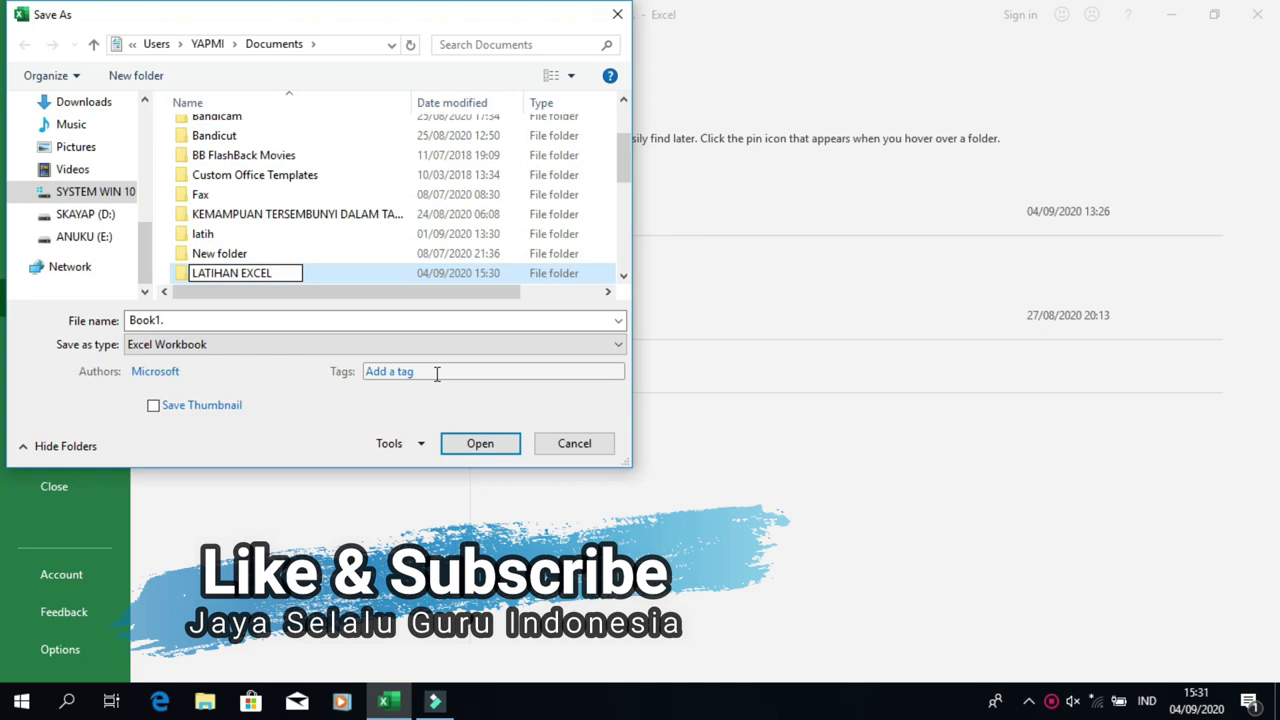
type(" 2016")
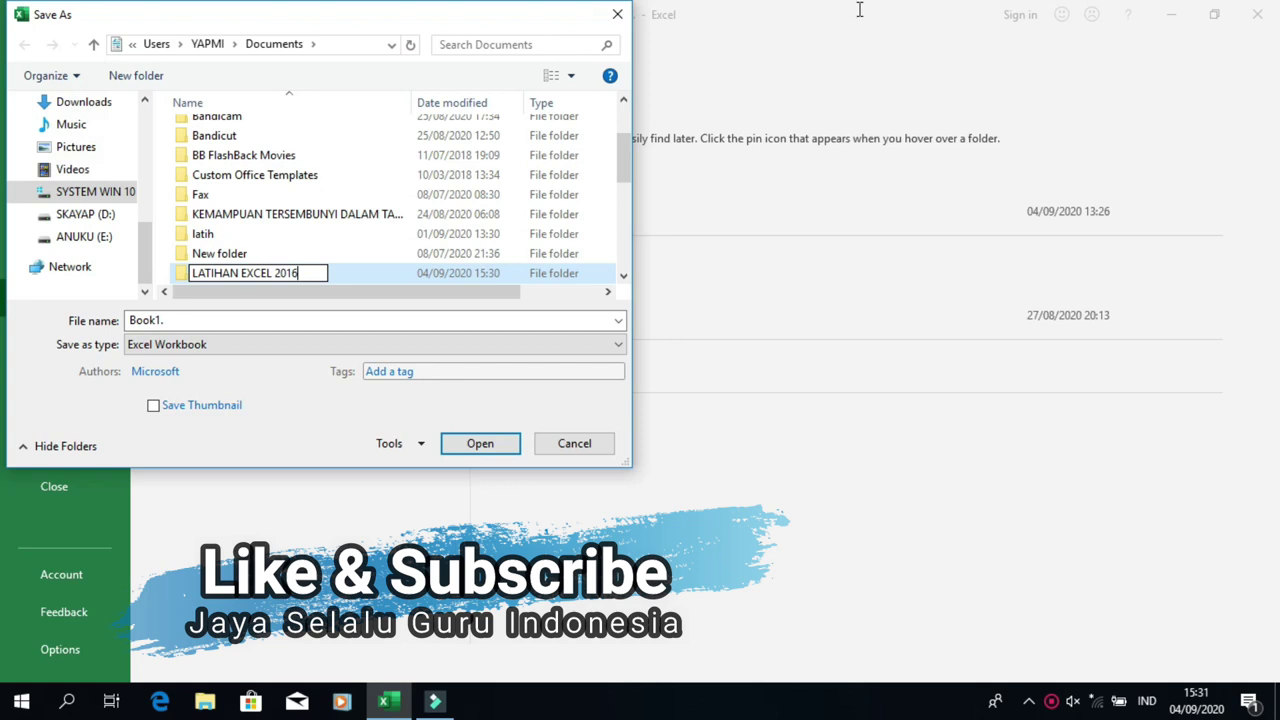
left_click(480, 447)
left_click(480, 447)
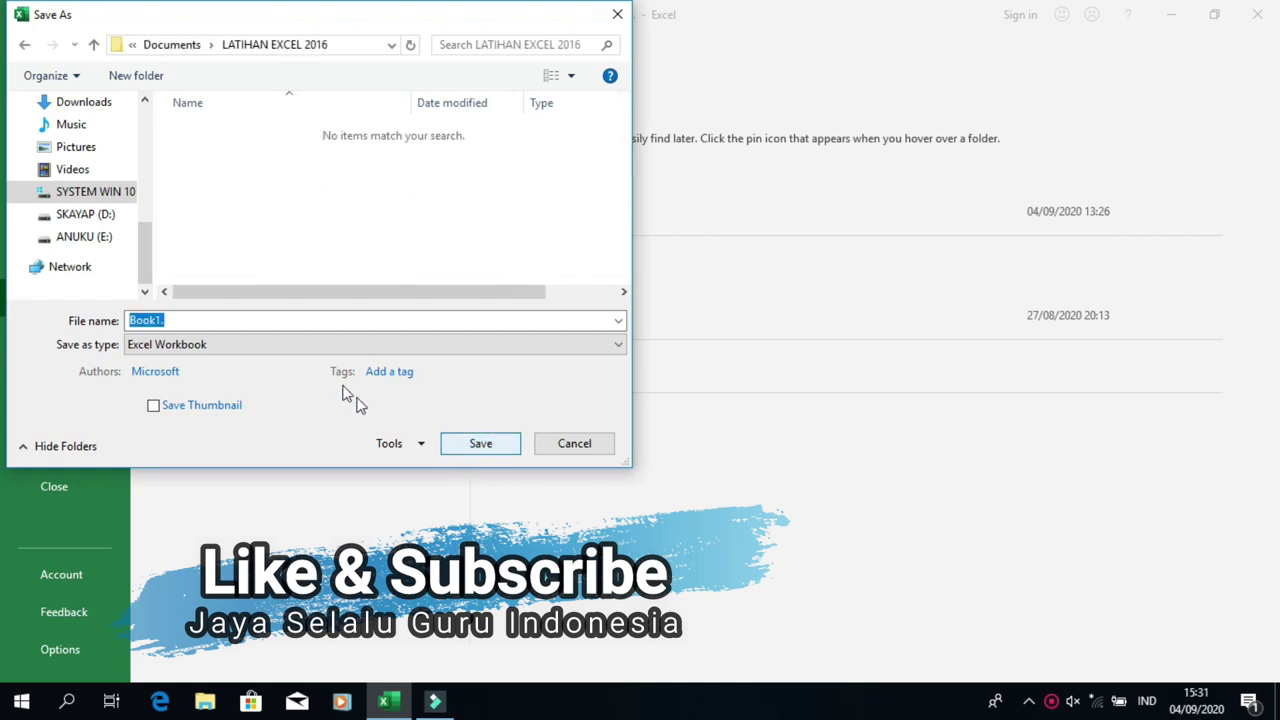
Replace the default file name with 'Perhitungan Investasi Akhir' and save the workbook
double_click(248, 320)
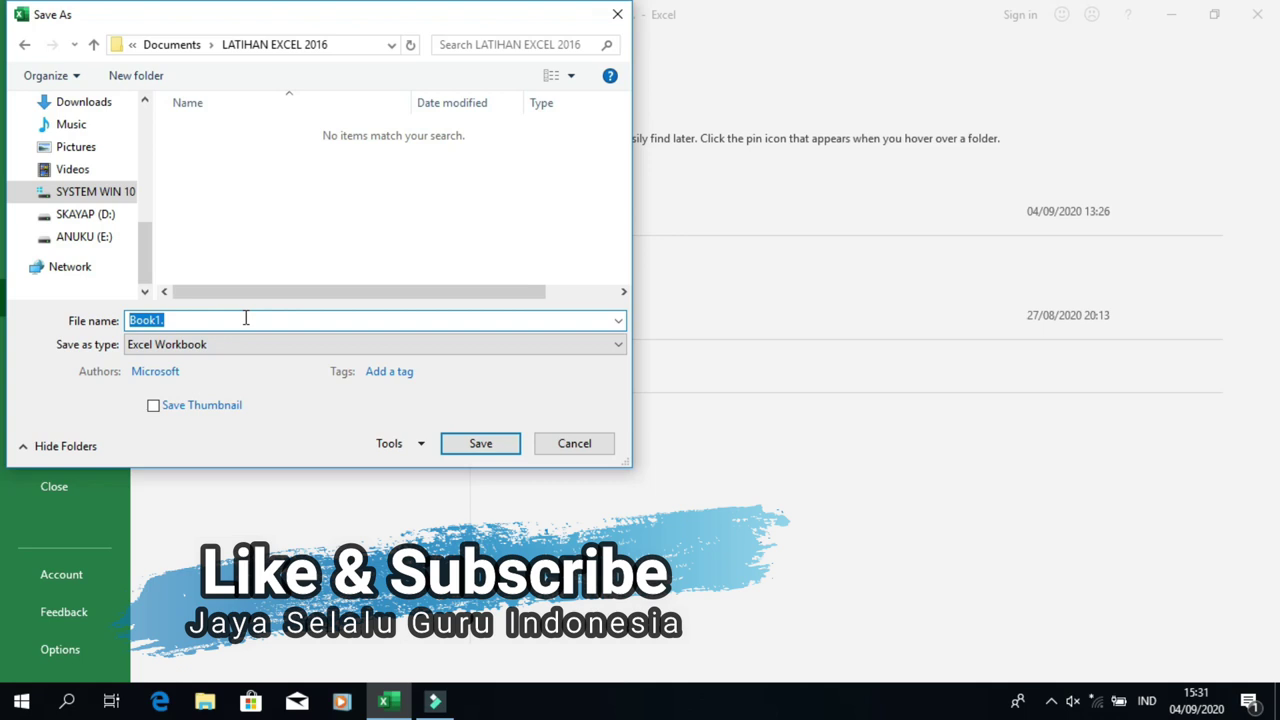
left_click(245, 318)
key("BackSpace")
key("BackSpace")
key("BackSpace")
type("Per")
type("hitun")
type("gan Investasi")
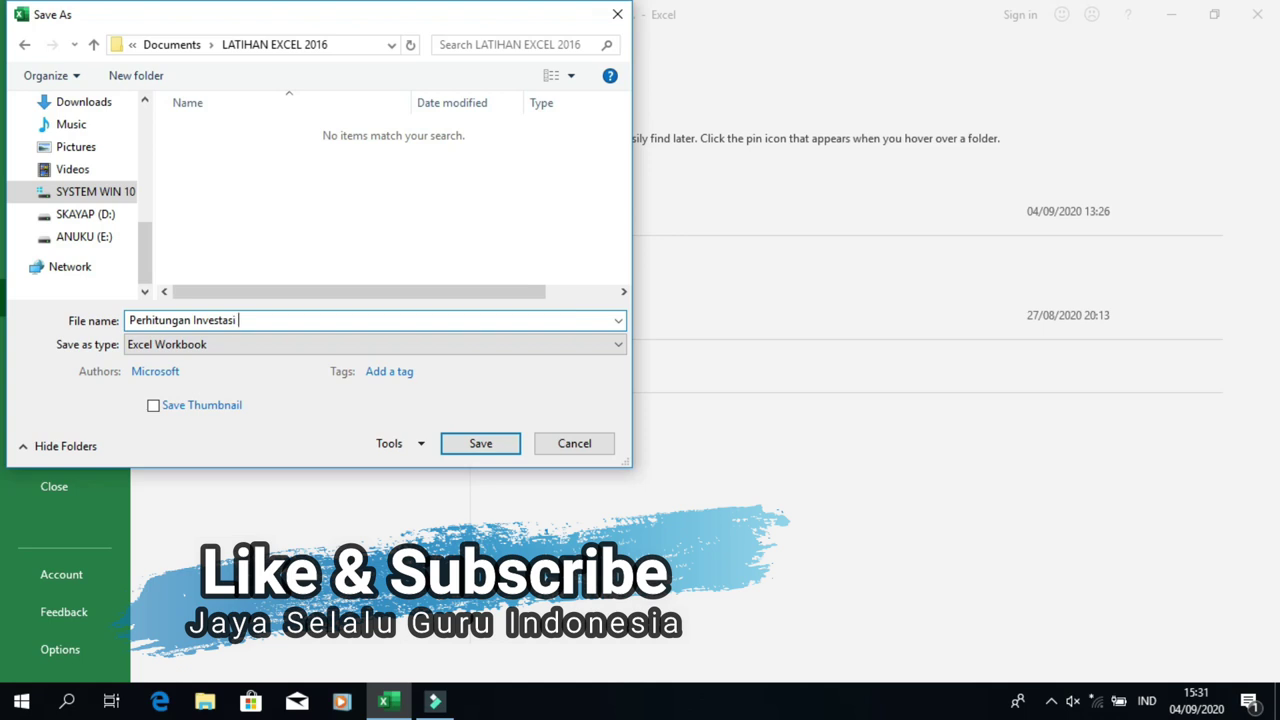
type("khir")
left_click(490, 458)
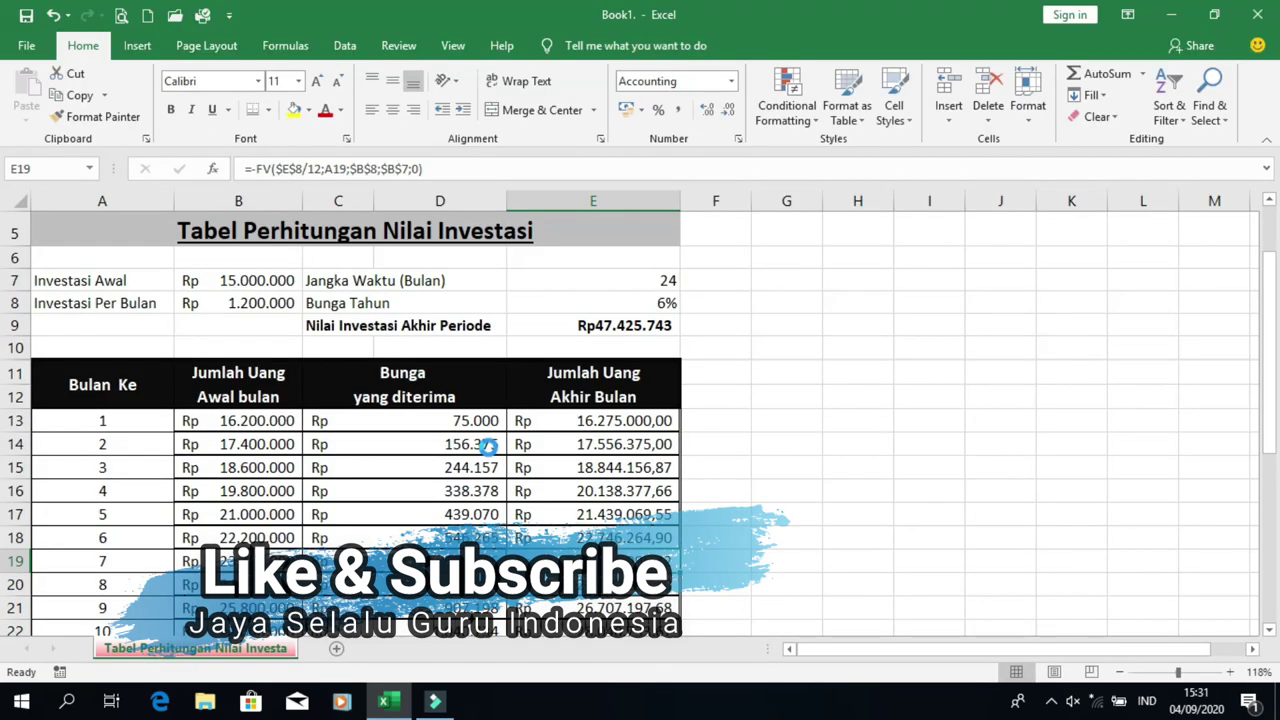